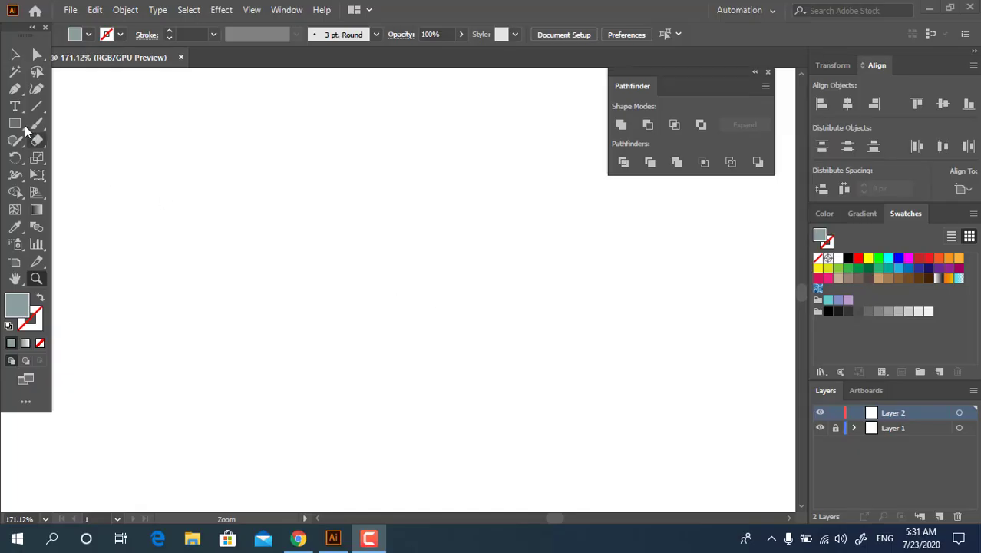
Draw a wide flat ellipse, centre it on the artboard, then move it to the middle and scale it down.
{"action": "left_click_drag", "start_coordinate": [15, 124], "coordinate": [86, 153]}
{"action": "left_click_drag", "start_coordinate": [237, 238], "coordinate": [532, 305]}
{"action": "left_click", "coordinate": [617, 35]}
{"action": "left_click", "coordinate": [677, 35]}
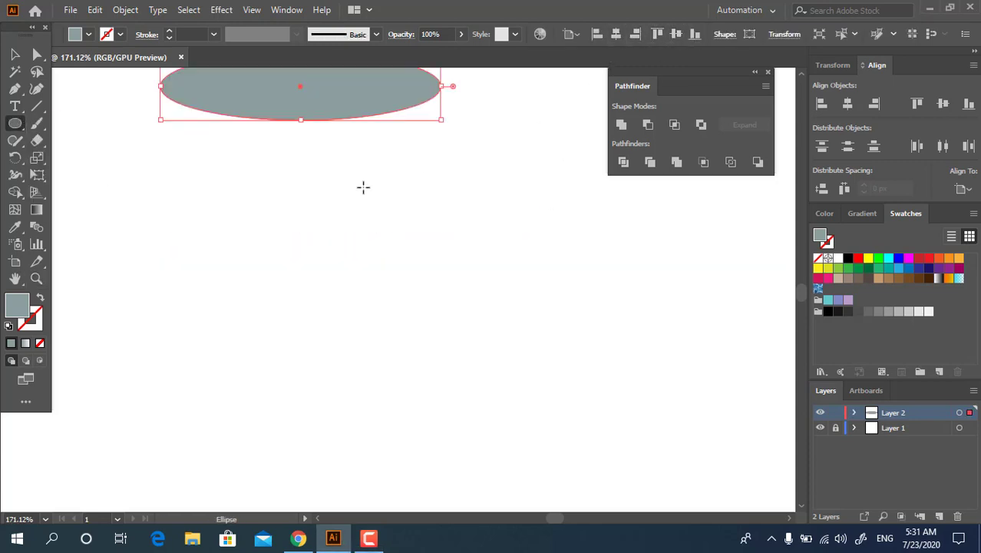
{"action": "left_click", "coordinate": [15, 53]}
{"action": "left_click_drag", "start_coordinate": [381, 97], "coordinate": [455, 270]}
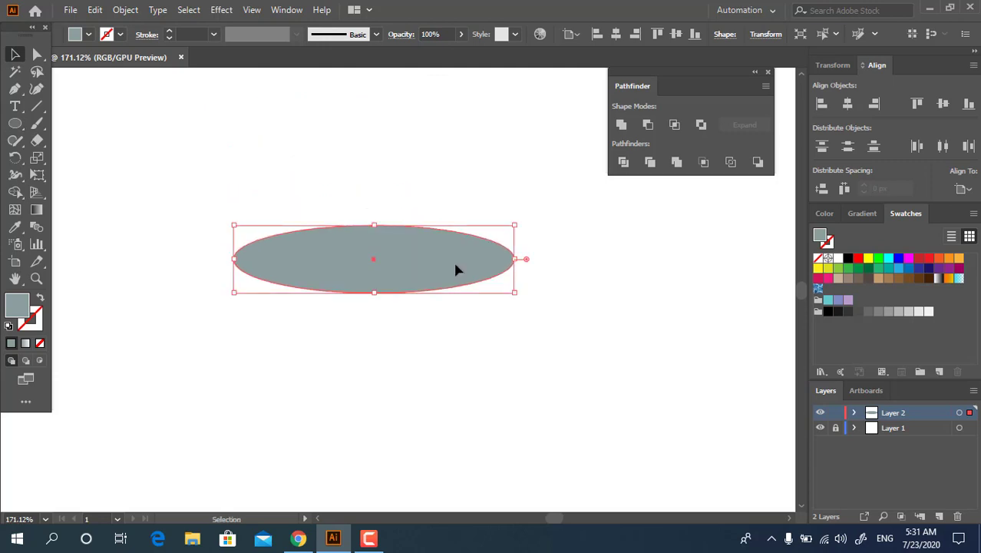
{"action": "left_click_drag", "start_coordinate": [514, 292], "coordinate": [481, 285]}
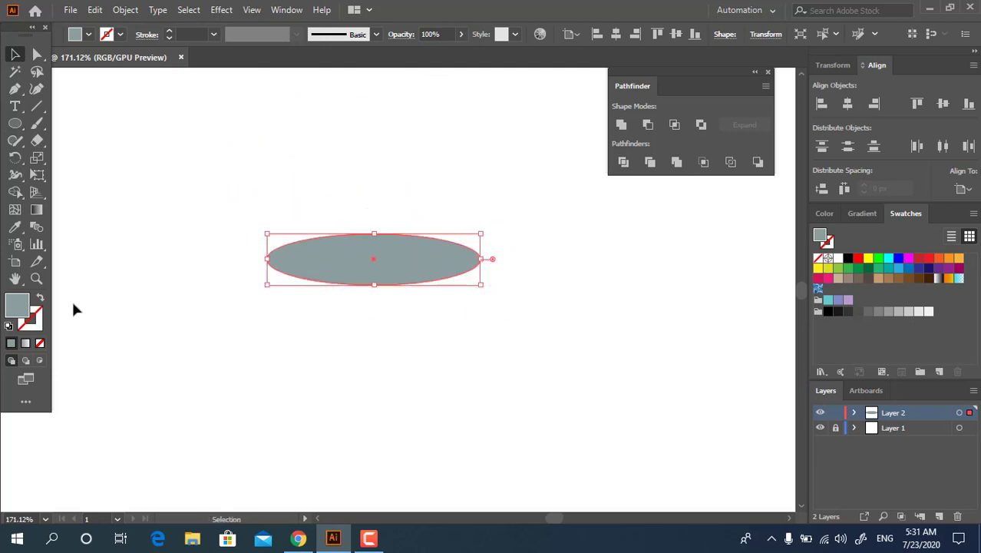
Fill the ellipse with coral red FF6D55.
{"action": "double_click", "coordinate": [25, 309]}
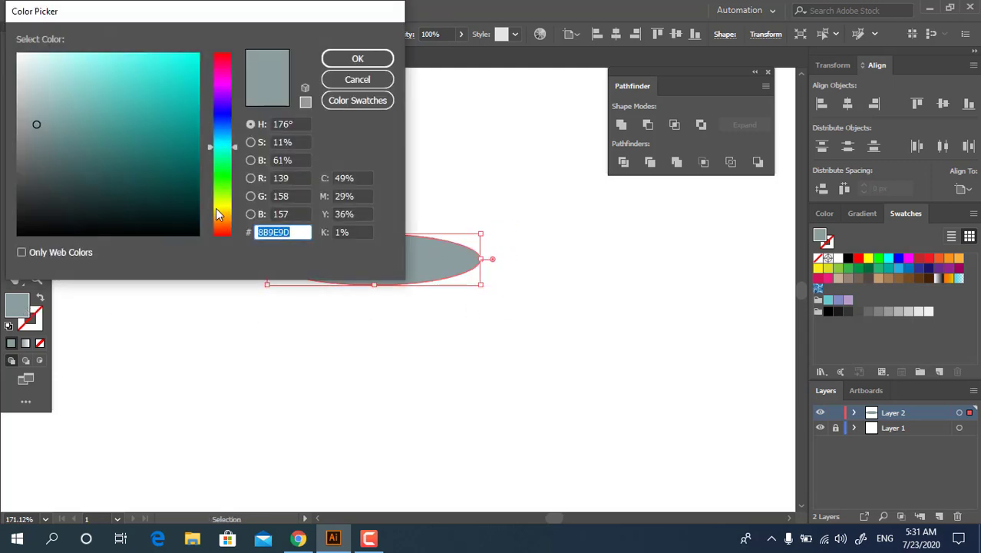
{"action": "left_click_drag", "start_coordinate": [219, 214], "coordinate": [222, 229]}
{"action": "left_click", "coordinate": [135, 52]}
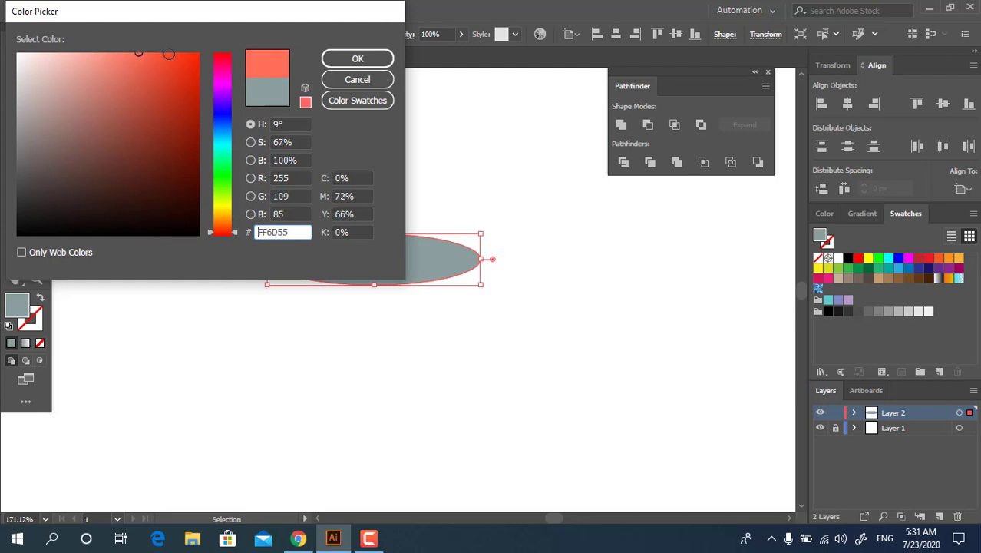
{"action": "left_click", "coordinate": [358, 60]}
Zoom in and duplicate the ellipse about 6 px below the original.
{"action": "key", "text": "z"}
{"action": "mouse_move", "coordinate": [397, 254]}
{"action": "left_mouse_down"}
{"action": "mouse_move", "coordinate": [450, 263]}
{"action": "mouse_move", "coordinate": [432, 292]}
{"action": "left_mouse_up"}
{"action": "left_click", "coordinate": [14, 54]}
{"action": "left_click", "coordinate": [503, 359]}
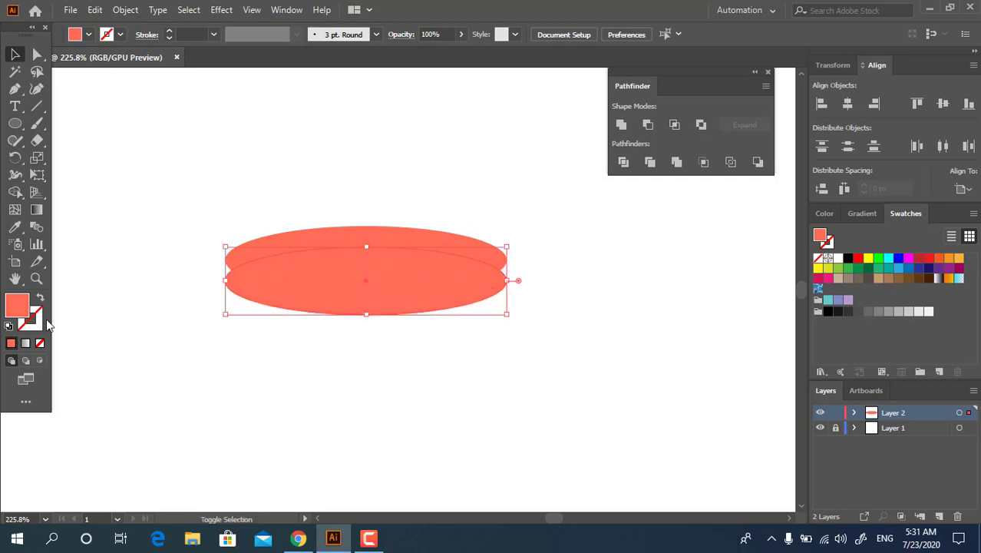
Give the lower copy a darker red fill and send it behind the top ellipse.
{"action": "double_click", "coordinate": [17, 306]}
{"action": "mouse_move", "coordinate": [147, 53]}
{"action": "left_mouse_down"}
{"action": "mouse_move", "coordinate": [145, 63]}
{"action": "mouse_move", "coordinate": [161, 65]}
{"action": "left_mouse_up"}
{"action": "left_click", "coordinate": [357, 59]}
{"action": "left_click", "coordinate": [395, 296]}
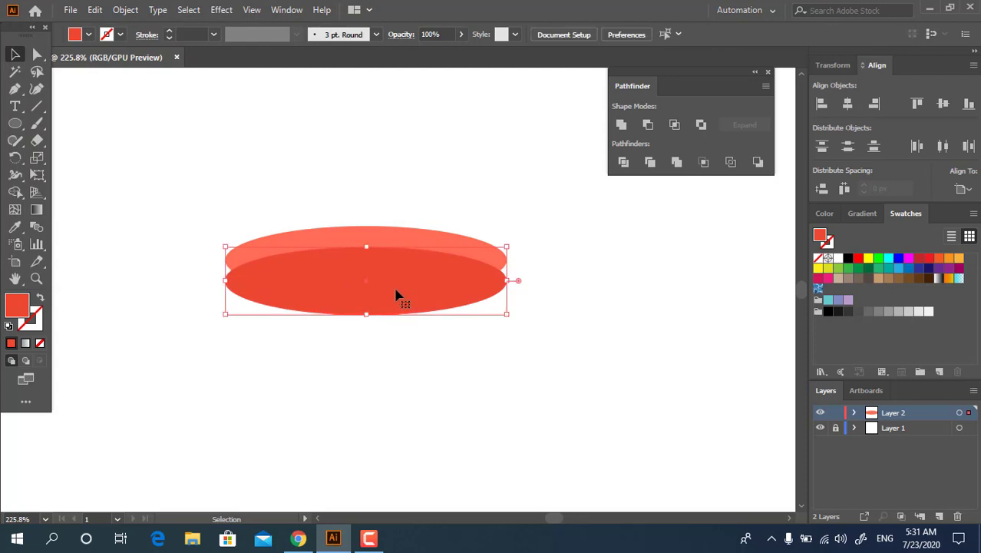
{"action": "key", "text": "ctrl+["}
Make a small scaled copy at the ellipse centre and sample the darker red onto it.
{"action": "left_click", "coordinate": [533, 327]}
{"action": "left_click", "coordinate": [425, 239]}
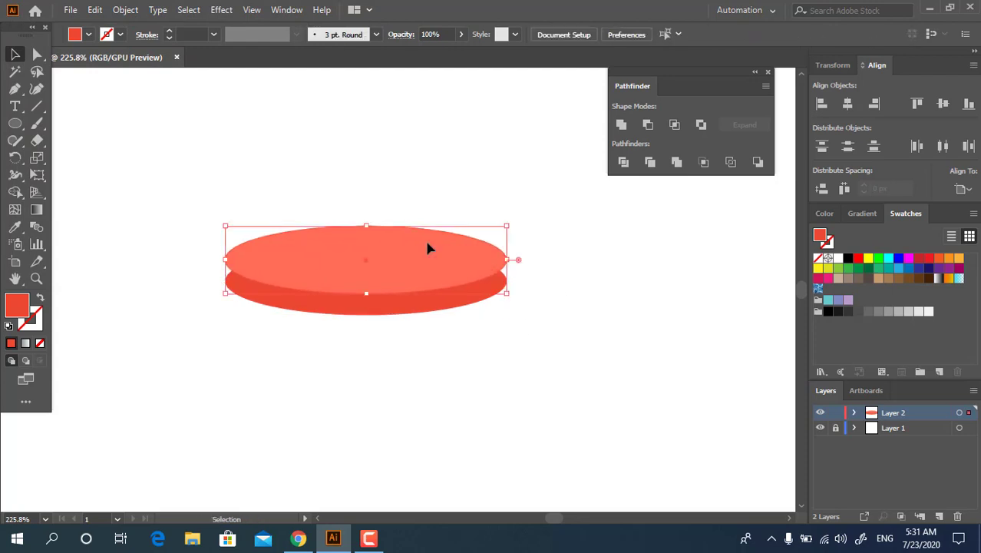
{"action": "left_click_drag", "start_coordinate": [507, 290], "coordinate": [404, 268]}
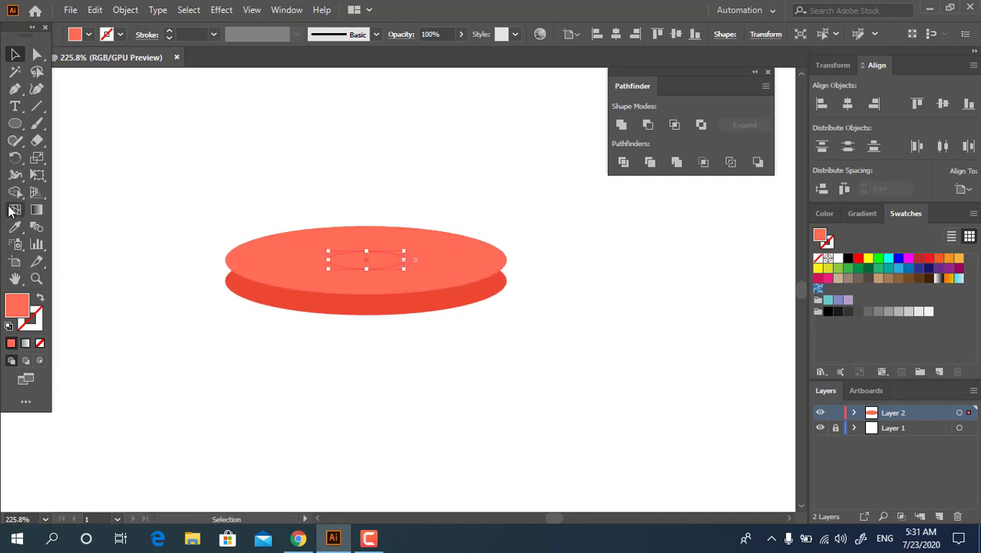
{"action": "left_click", "coordinate": [14, 226]}
{"action": "left_click", "coordinate": [265, 284]}
{"action": "left_click", "coordinate": [15, 54]}
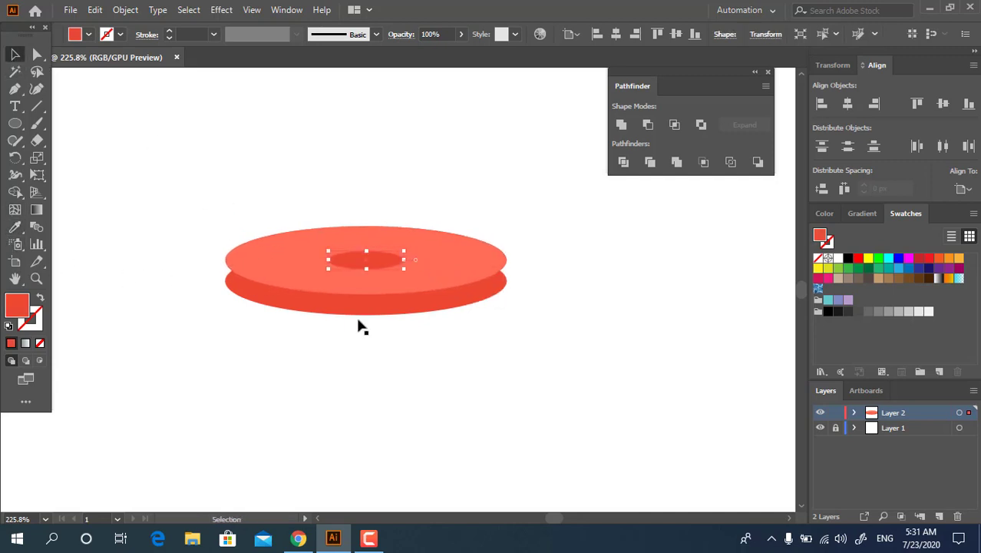
Select all the ellipses and split them with Pathfinder Divide.
{"action": "left_click", "coordinate": [361, 326]}
{"action": "left_click_drag", "start_coordinate": [506, 379], "coordinate": [185, 182]}
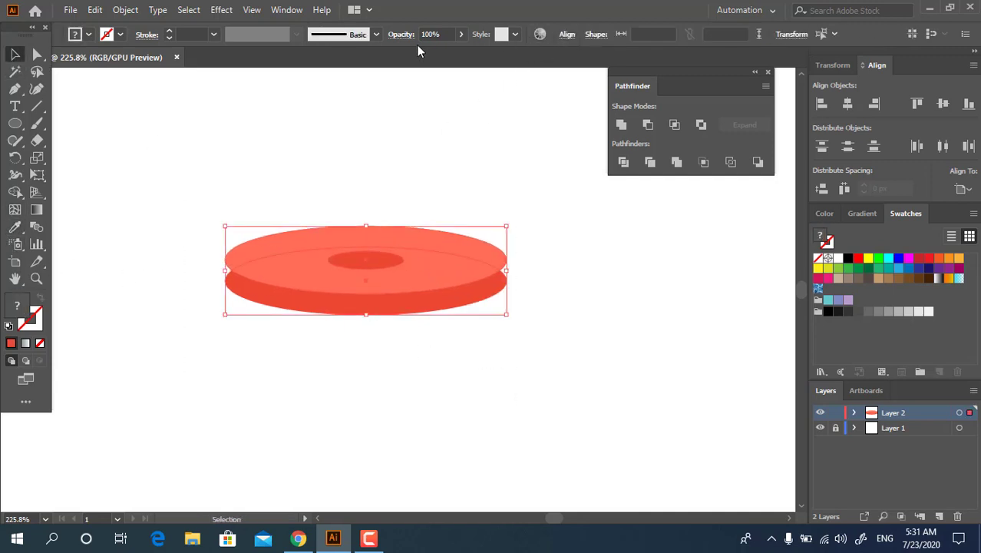
{"action": "left_click", "coordinate": [558, 302]}
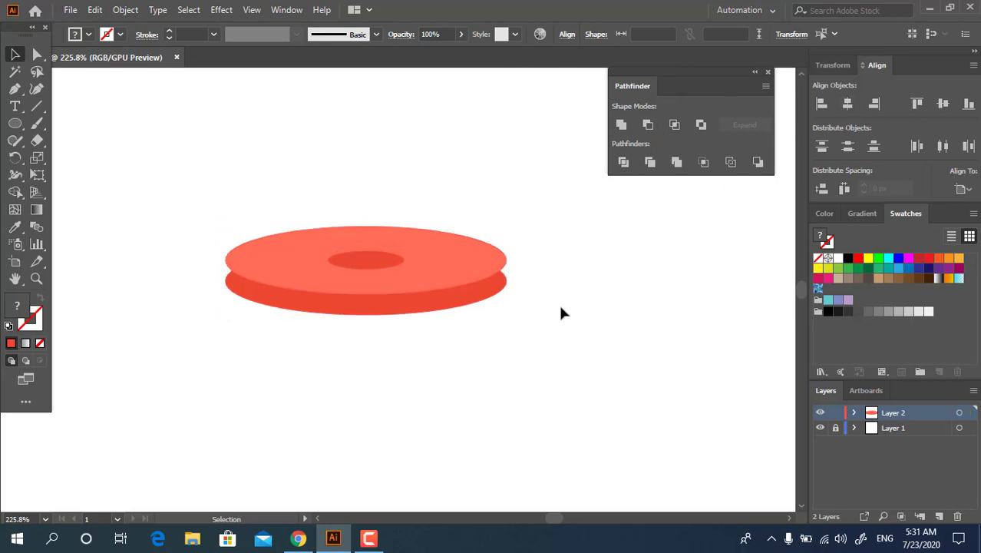
{"action": "left_click_drag", "start_coordinate": [521, 344], "coordinate": [470, 253]}
{"action": "left_click", "coordinate": [620, 162]}
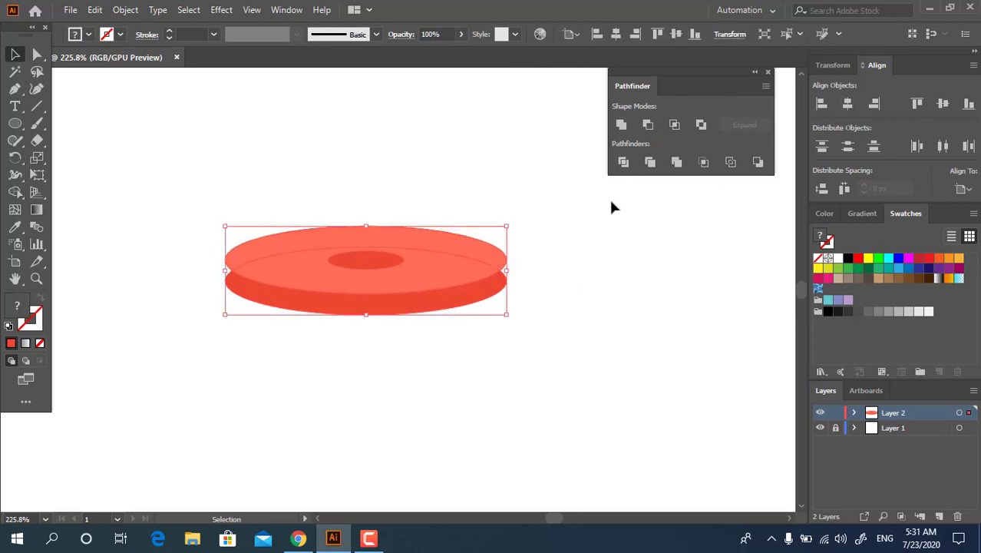
Enter and exit the divided group's isolation mode, then zoom in on the disc.
{"action": "double_click", "coordinate": [476, 264]}
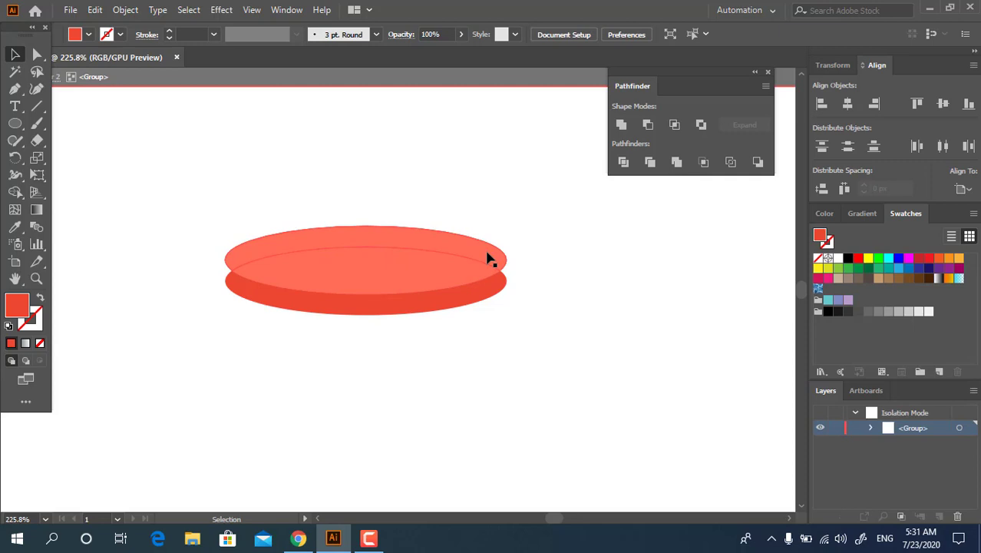
{"action": "left_click", "coordinate": [573, 302]}
{"action": "double_click", "coordinate": [573, 302]}
{"action": "key", "text": "z"}
{"action": "mouse_move", "coordinate": [477, 300]}
{"action": "left_mouse_down"}
{"action": "mouse_move", "coordinate": [498, 310]}
{"action": "mouse_move", "coordinate": [401, 325]}
{"action": "left_mouse_up"}
Move the small inner oval and centre it horizontally on the disc.
{"action": "left_click", "coordinate": [14, 56]}
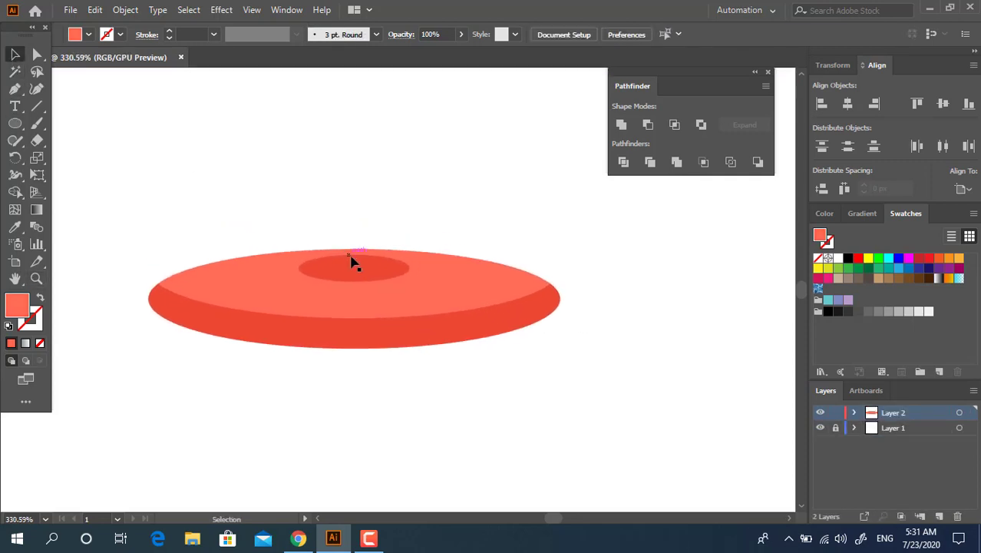
{"action": "left_click_drag", "start_coordinate": [350, 261], "coordinate": [364, 274]}
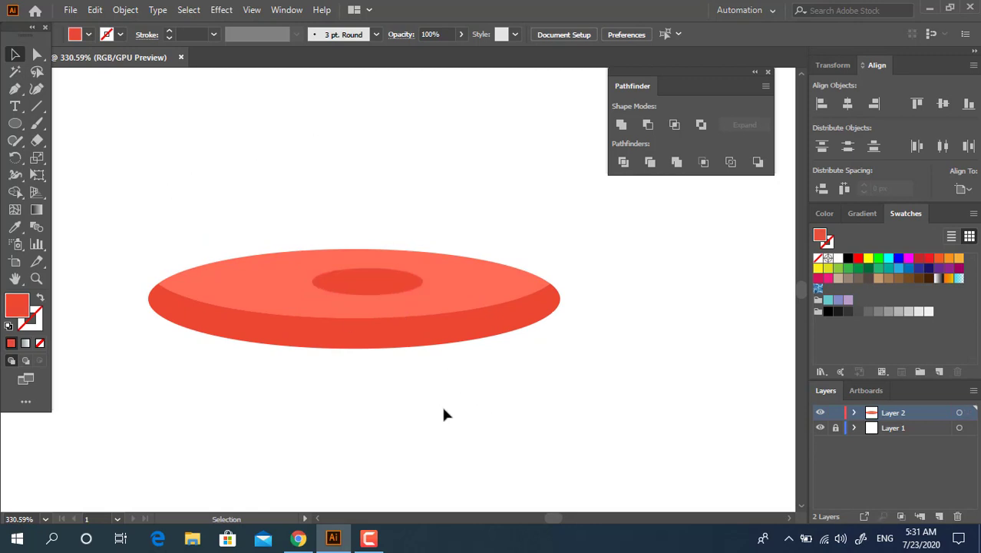
{"action": "left_click_drag", "start_coordinate": [441, 405], "coordinate": [267, 206]}
{"action": "left_click", "coordinate": [615, 34]}
{"action": "left_click", "coordinate": [600, 226]}
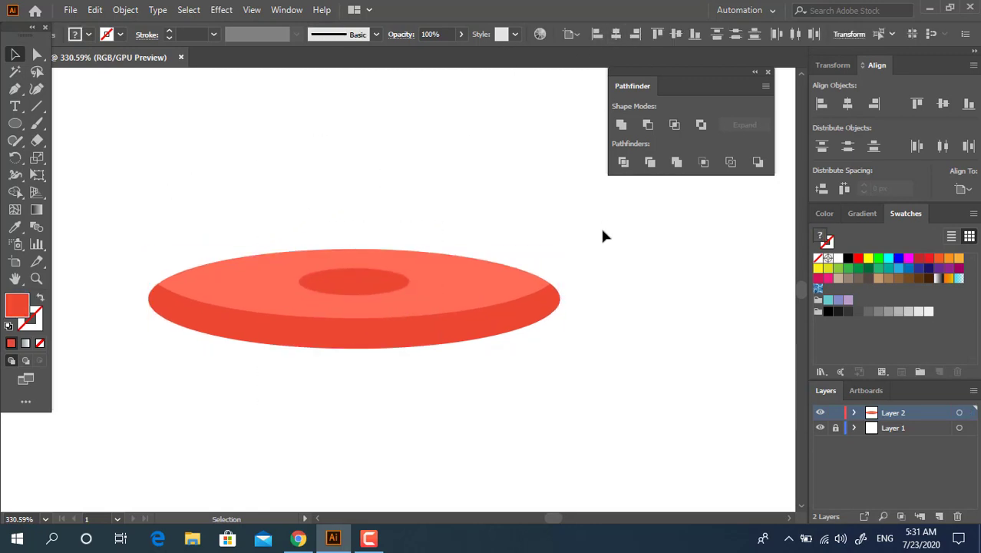
{"action": "left_click_drag", "start_coordinate": [361, 284], "coordinate": [358, 294]}
Shift the whole disc slightly right and zoom back out to the artboard.
{"action": "key", "text": "ctrl+a"}
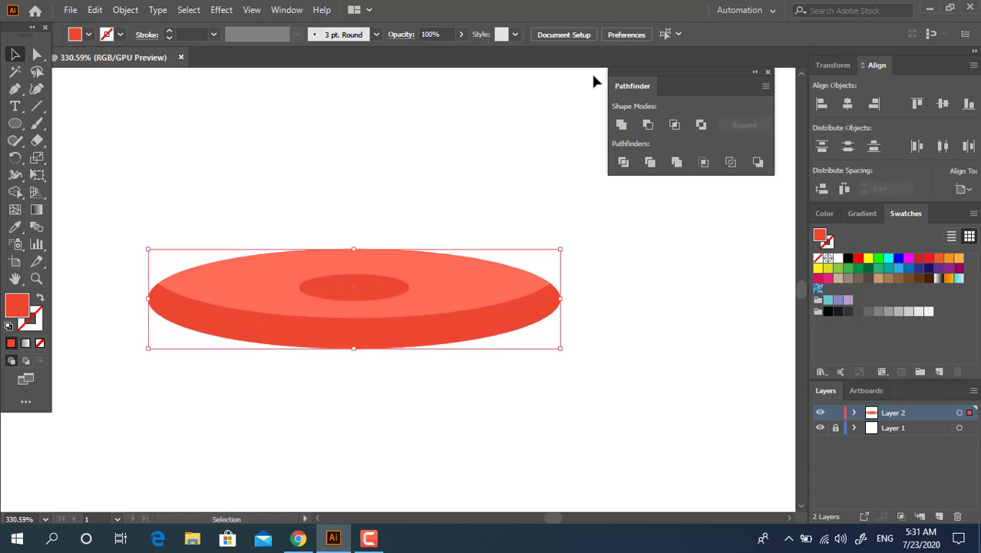
{"action": "left_click", "coordinate": [442, 379]}
{"action": "left_click_drag", "start_coordinate": [442, 379], "coordinate": [403, 350]}
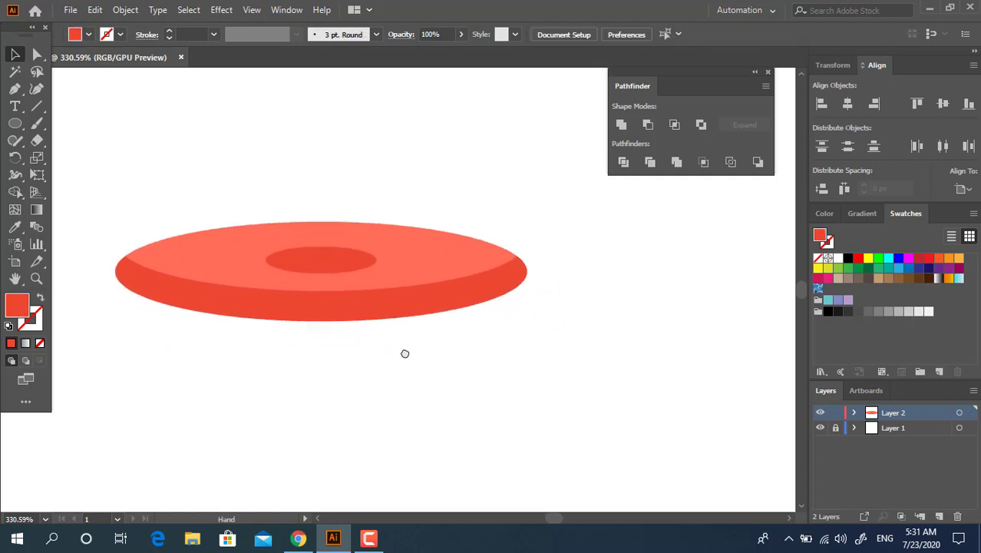
{"action": "left_click_drag", "start_coordinate": [214, 296], "coordinate": [246, 298]}
{"action": "key", "text": "ctrl+a"}
{"action": "key", "text": "z"}
{"action": "mouse_move", "coordinate": [398, 341]}
{"action": "left_mouse_down"}
{"action": "mouse_move", "coordinate": [340, 274]}
{"action": "mouse_move", "coordinate": [265, 265]}
{"action": "mouse_move", "coordinate": [365, 294]}
{"action": "mouse_move", "coordinate": [259, 303]}
{"action": "mouse_move", "coordinate": [284, 293]}
{"action": "mouse_move", "coordinate": [174, 241]}
{"action": "left_mouse_up"}
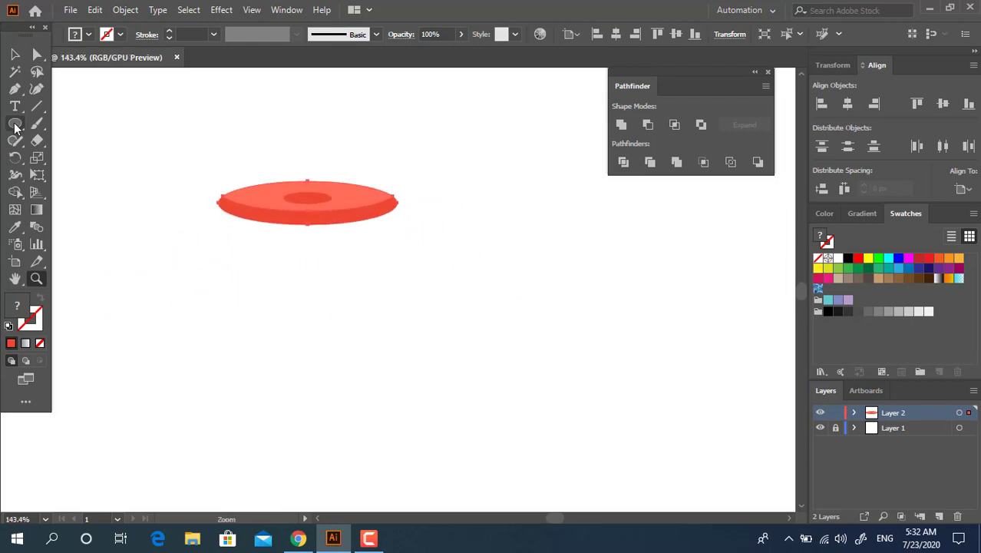
Draw a rectangle under the red disc and centre it horizontally beneath it.
{"action": "left_click_drag", "start_coordinate": [16, 127], "coordinate": [67, 126]}
{"action": "mouse_move", "coordinate": [275, 222]}
{"action": "left_mouse_down"}
{"action": "mouse_move", "coordinate": [351, 287]}
{"action": "mouse_move", "coordinate": [348, 304]}
{"action": "left_mouse_up"}
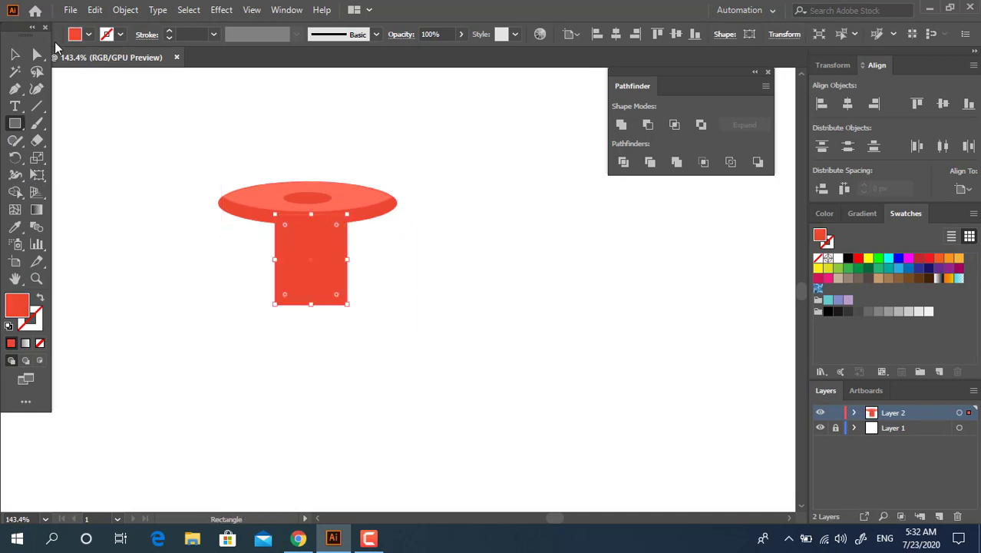
{"action": "left_click", "coordinate": [17, 55]}
{"action": "left_click_drag", "start_coordinate": [445, 281], "coordinate": [237, 184]}
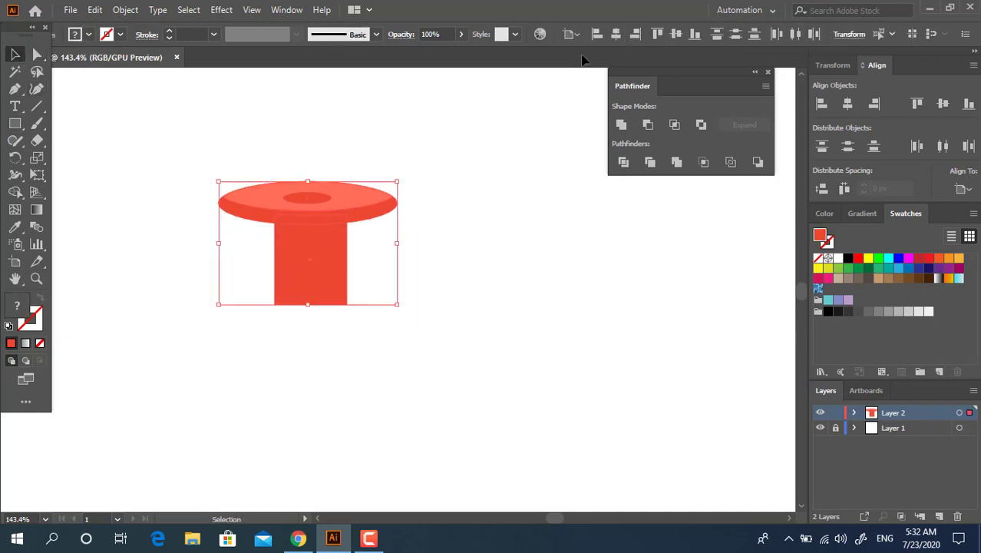
{"action": "left_click", "coordinate": [616, 34]}
{"action": "left_click", "coordinate": [412, 275]}
Zoom in and raise the rectangle's bottom anchors to shorten it.
{"action": "key", "text": "z"}
{"action": "left_click_drag", "start_coordinate": [357, 234], "coordinate": [330, 246]}
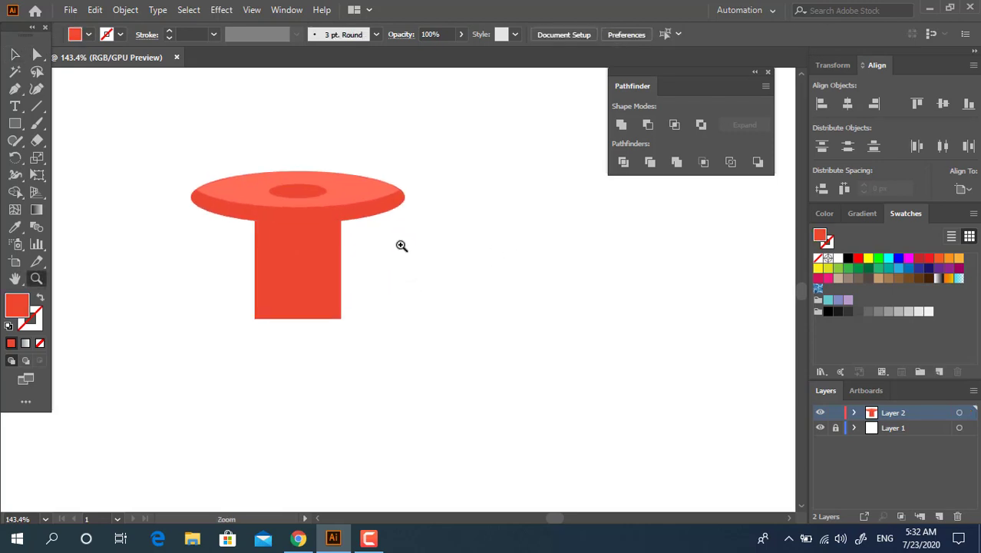
{"action": "left_click", "coordinate": [14, 54]}
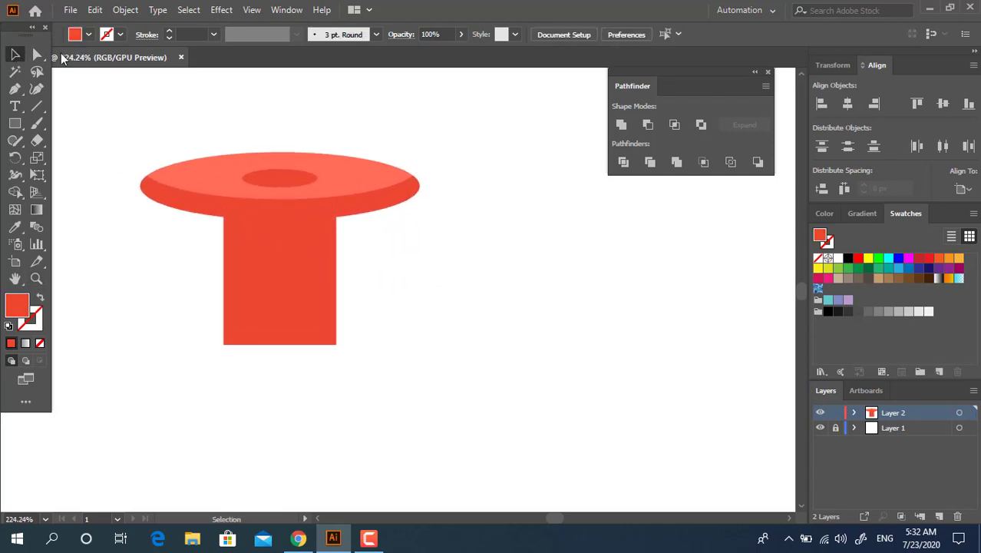
{"action": "left_click_drag", "start_coordinate": [322, 217], "coordinate": [320, 212]}
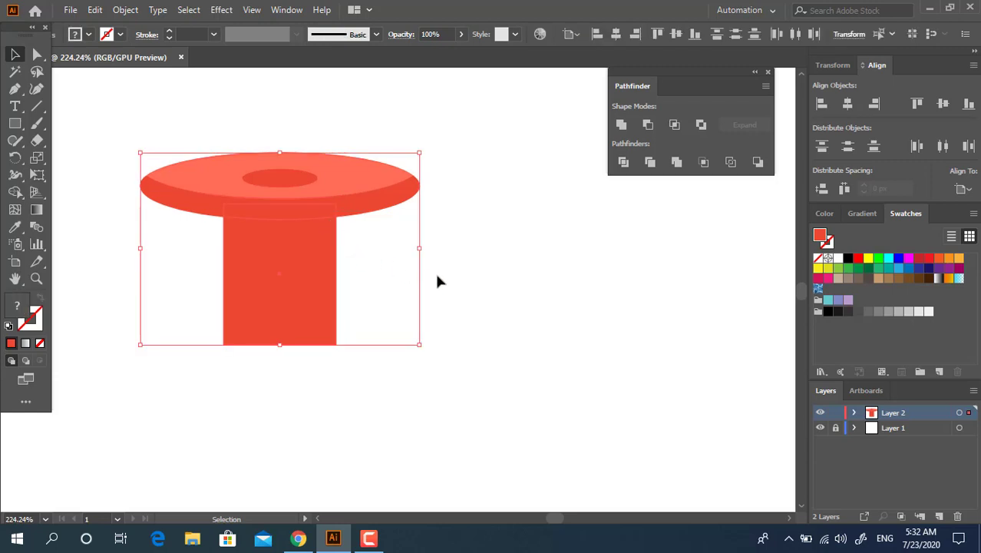
{"action": "left_click", "coordinate": [434, 275]}
{"action": "left_click", "coordinate": [308, 277]}
{"action": "key", "text": "a"}
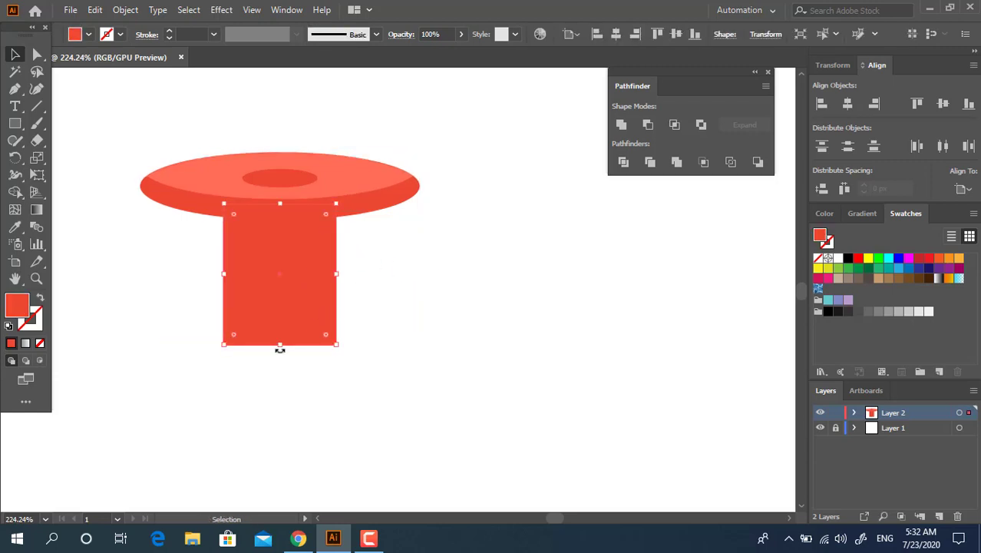
{"action": "left_click_drag", "start_coordinate": [280, 346], "coordinate": [280, 265]}
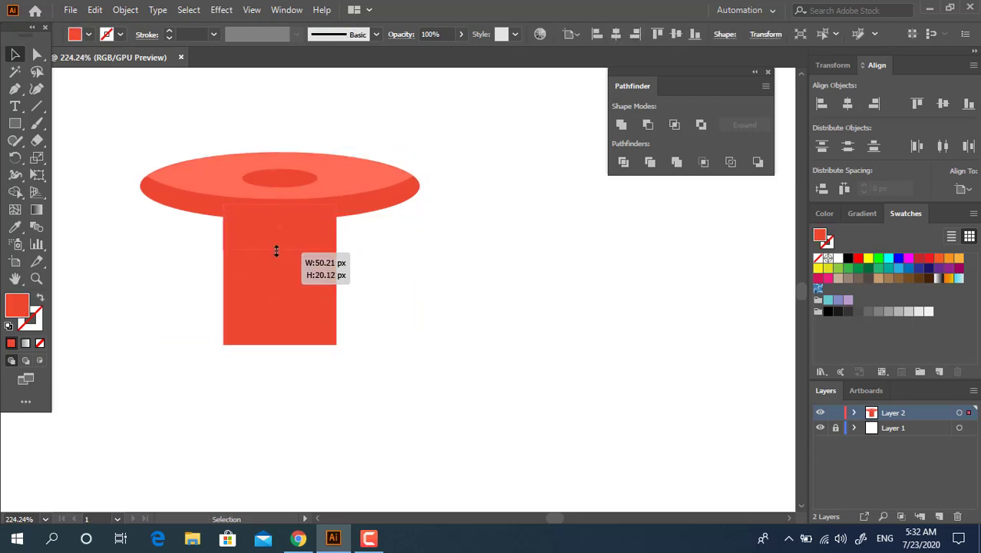
Fill the top rectangle with a darker red.
{"action": "double_click", "coordinate": [18, 310]}
{"action": "left_click_drag", "start_coordinate": [157, 70], "coordinate": [171, 81]}
{"action": "left_click", "coordinate": [357, 60]}
{"action": "left_click", "coordinate": [447, 259]}
Extend the lower stem rectangle downward and zoom in to check it.
{"action": "key", "text": "v"}
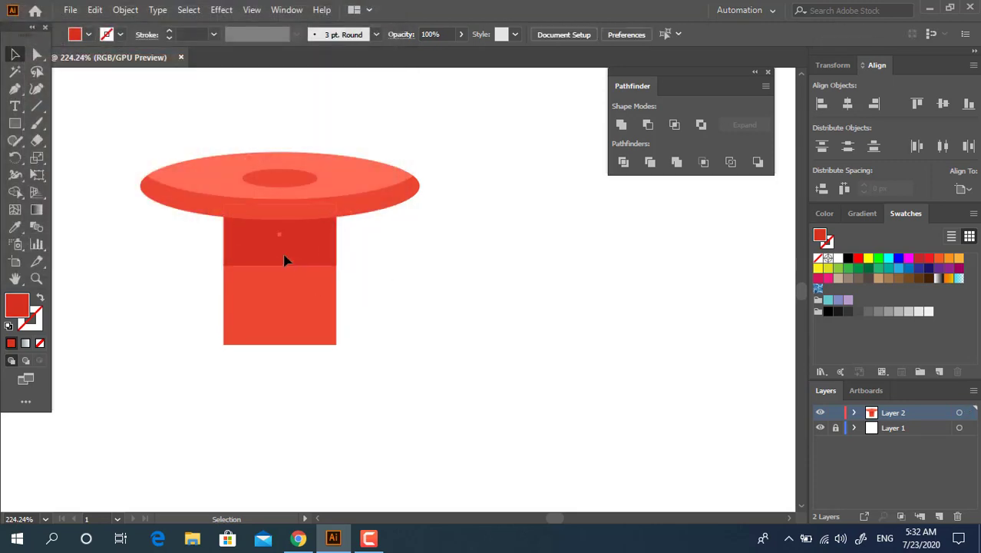
{"action": "left_click", "coordinate": [285, 259]}
{"action": "left_click_drag", "start_coordinate": [284, 269], "coordinate": [283, 265]}
{"action": "left_click", "coordinate": [396, 280]}
{"action": "key", "text": "z"}
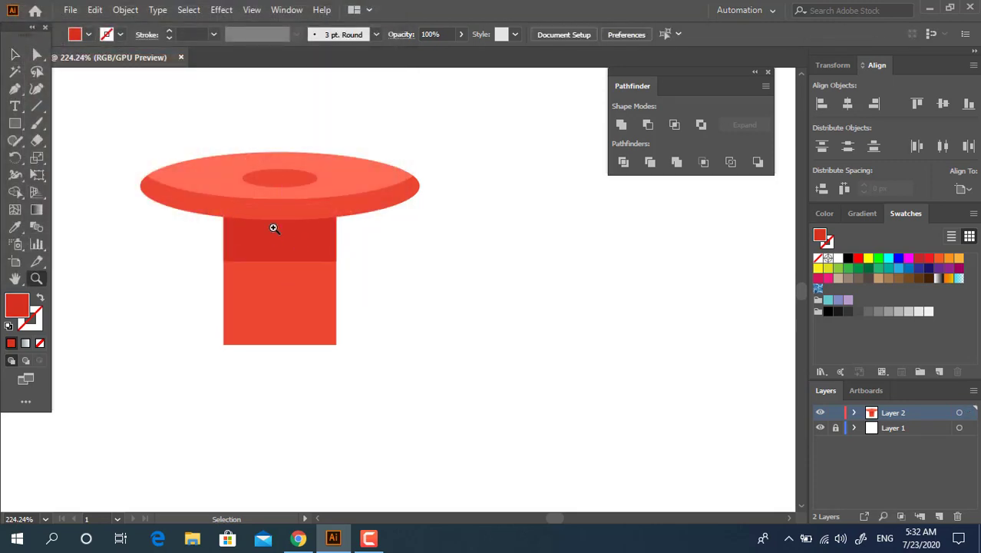
{"action": "left_click_drag", "start_coordinate": [272, 225], "coordinate": [346, 231]}
{"action": "key", "text": "v"}
{"action": "left_click_drag", "start_coordinate": [159, 181], "coordinate": [464, 344]}
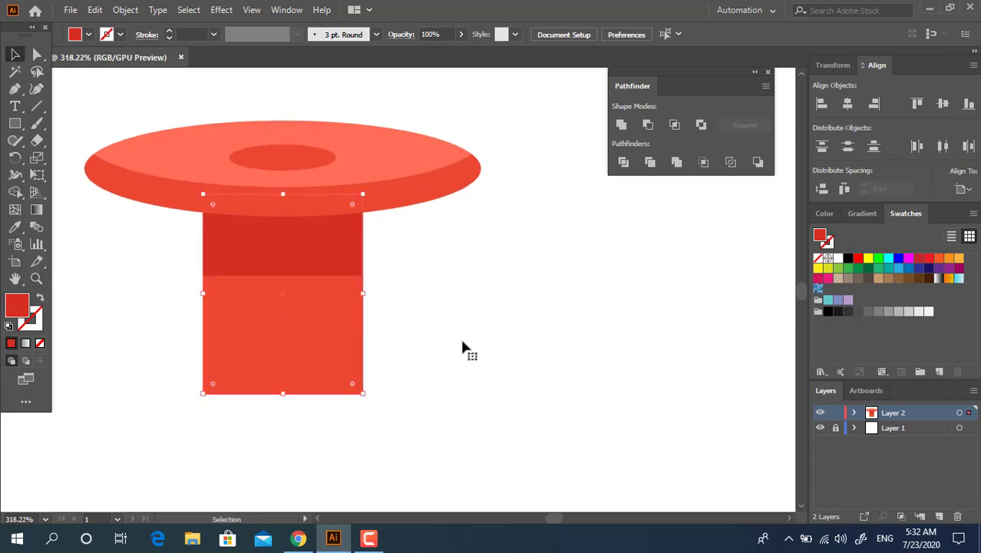
Save the stem's red and the band's darker red as new swatches.
{"action": "left_click", "coordinate": [938, 372]}
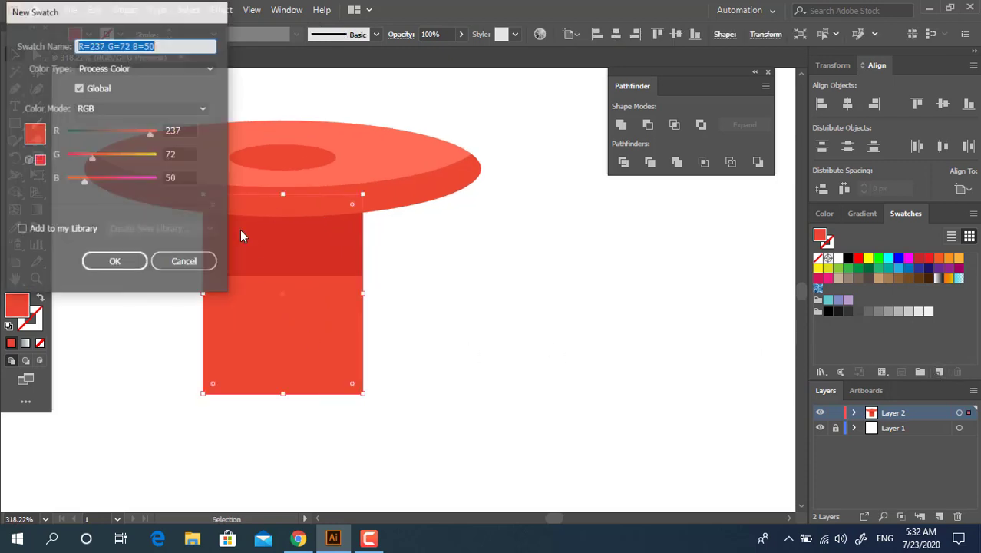
{"action": "left_click", "coordinate": [111, 264]}
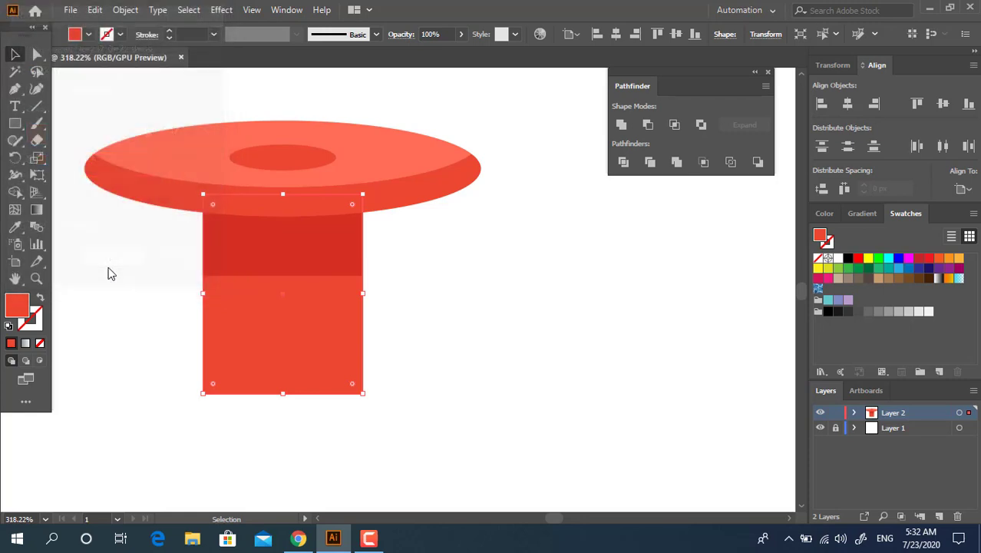
{"action": "left_click", "coordinate": [247, 263]}
{"action": "left_click", "coordinate": [938, 372]}
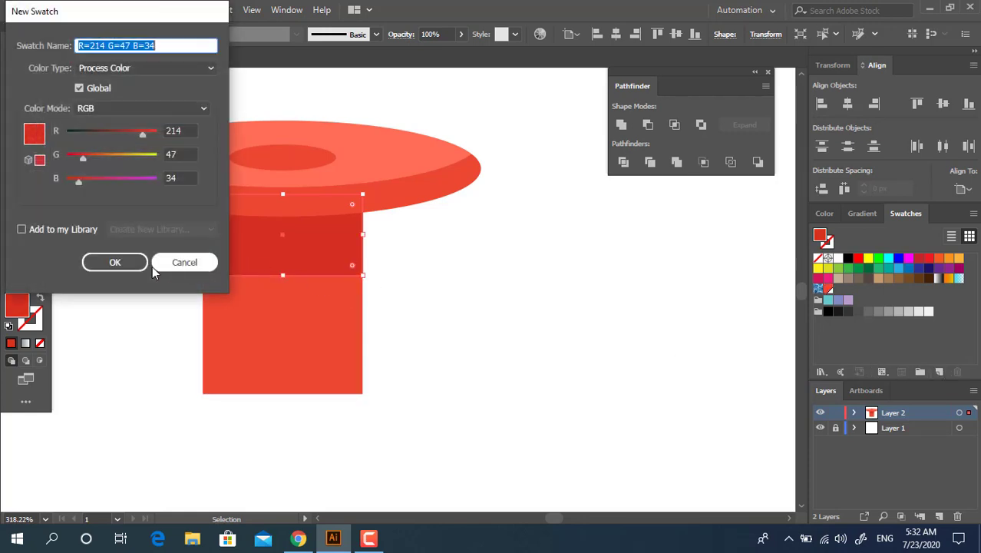
{"action": "left_click", "coordinate": [113, 261]}
Fill the band with a vertical gradient using the two red swatches as stops.
{"action": "key", "text": "g"}
{"action": "left_click", "coordinate": [270, 256]}
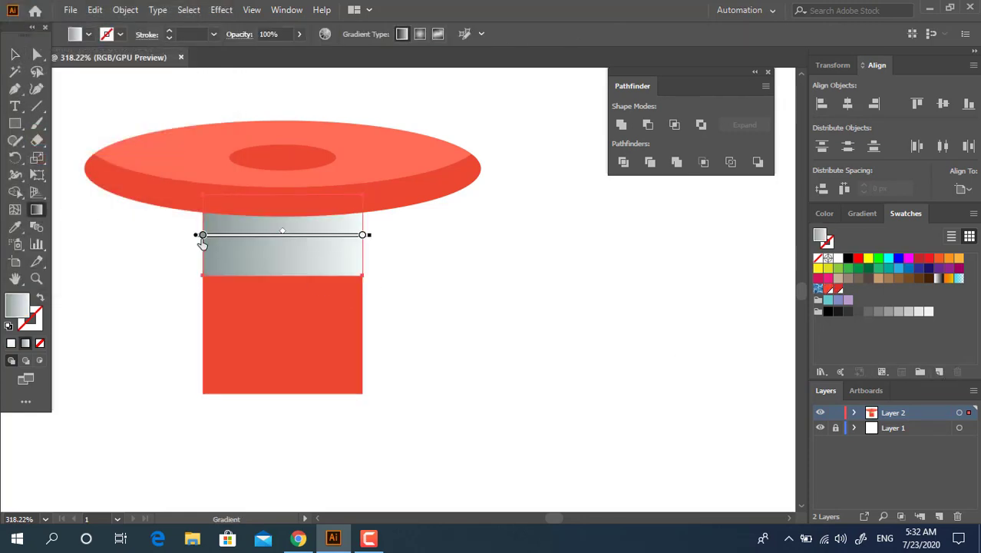
{"action": "double_click", "coordinate": [202, 235]}
{"action": "left_click", "coordinate": [128, 302]}
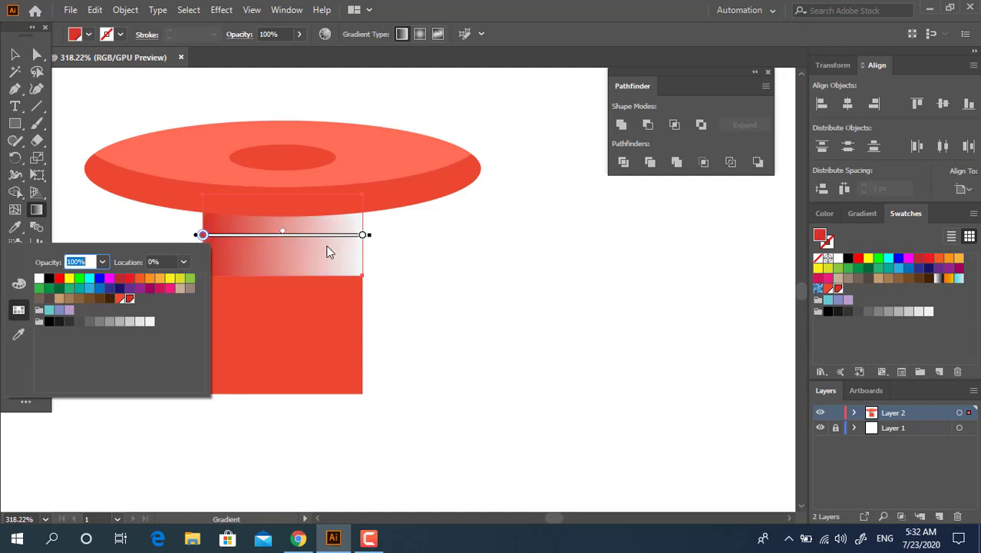
{"action": "left_click", "coordinate": [362, 234]}
{"action": "double_click", "coordinate": [363, 234]}
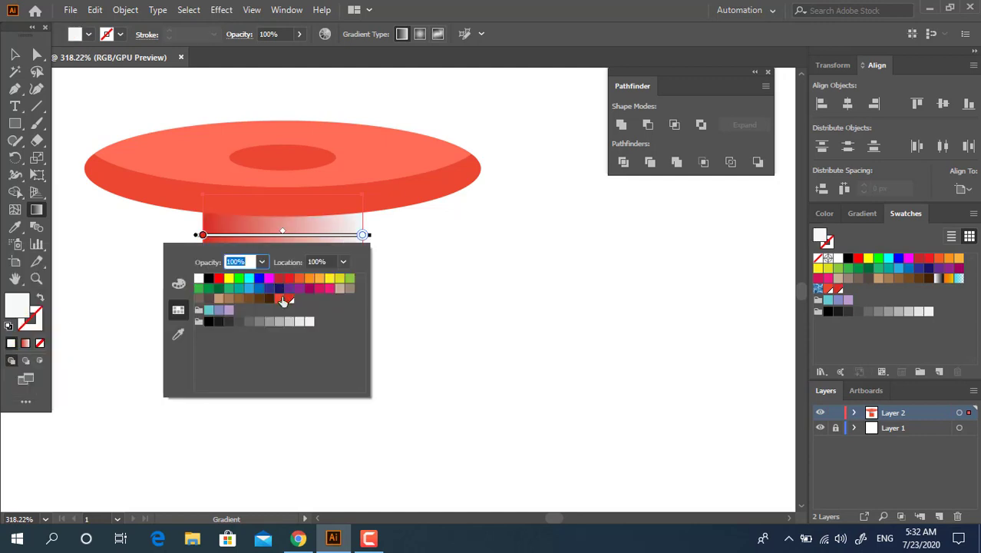
{"action": "left_click", "coordinate": [284, 301]}
{"action": "left_click", "coordinate": [295, 223]}
{"action": "mouse_move", "coordinate": [282, 221]}
{"action": "left_mouse_down"}
{"action": "mouse_move", "coordinate": [283, 259]}
{"action": "mouse_move", "coordinate": [322, 292]}
{"action": "left_mouse_up"}
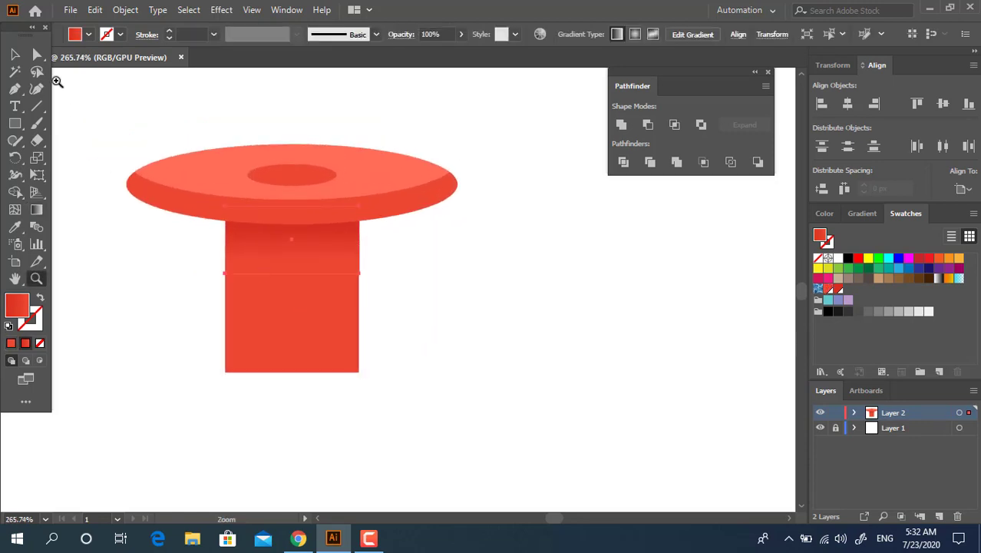
Stretch the gradient band further down the stem and round its bottom corners.
{"action": "left_click", "coordinate": [24, 57]}
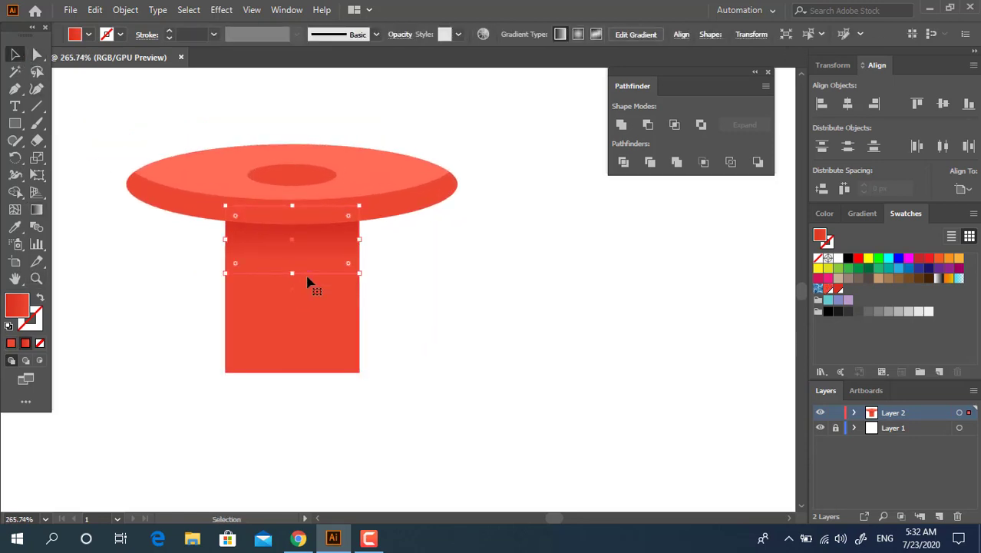
{"action": "left_click_drag", "start_coordinate": [291, 273], "coordinate": [291, 341]}
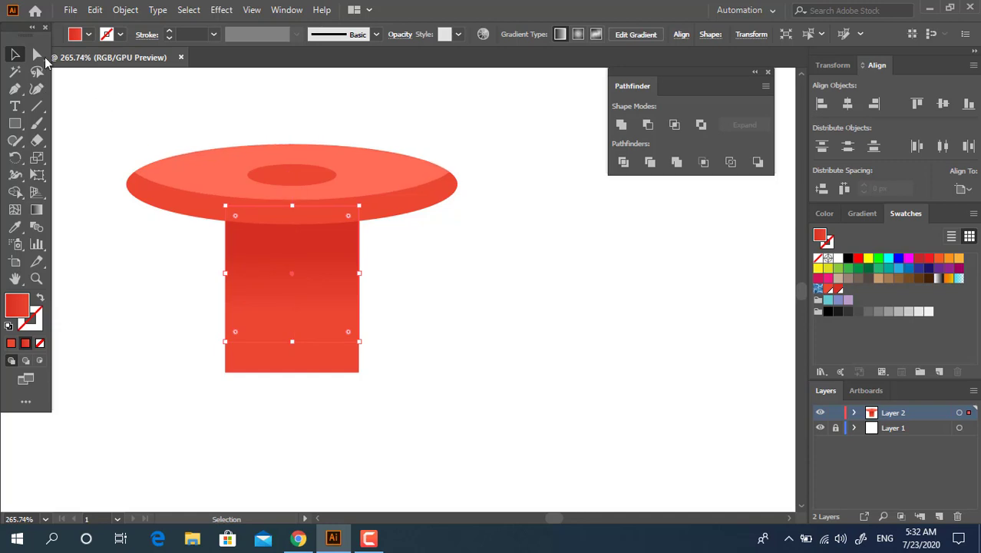
{"action": "left_click", "coordinate": [36, 54]}
{"action": "mouse_move", "coordinate": [227, 351]}
{"action": "left_mouse_down"}
{"action": "mouse_move", "coordinate": [338, 342]}
{"action": "mouse_move", "coordinate": [324, 154]}
{"action": "left_mouse_up"}
Reposition the band's gradient slightly higher and zoom back out.
{"action": "key", "text": "z"}
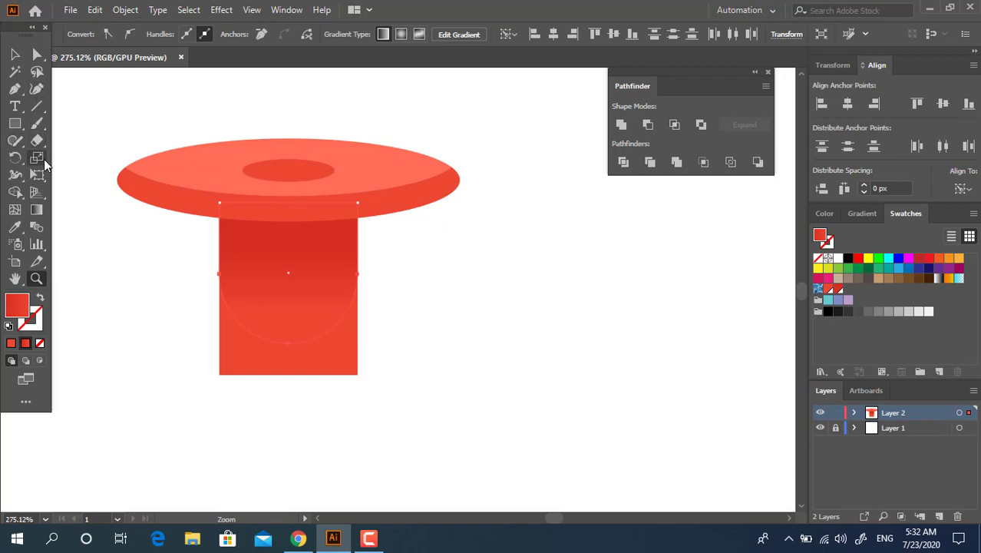
{"action": "left_click", "coordinate": [37, 208]}
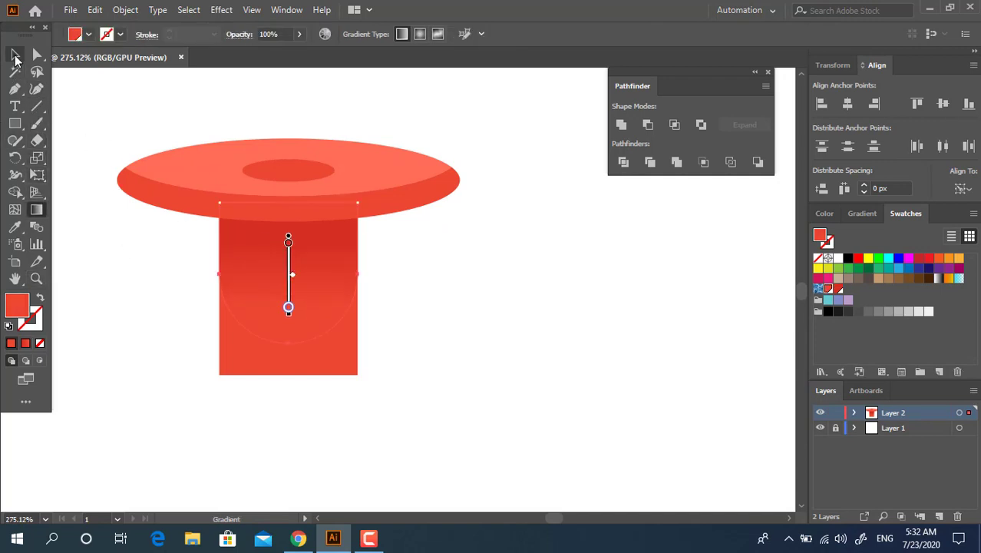
{"action": "left_click", "coordinate": [16, 55]}
{"action": "left_click", "coordinate": [319, 293]}
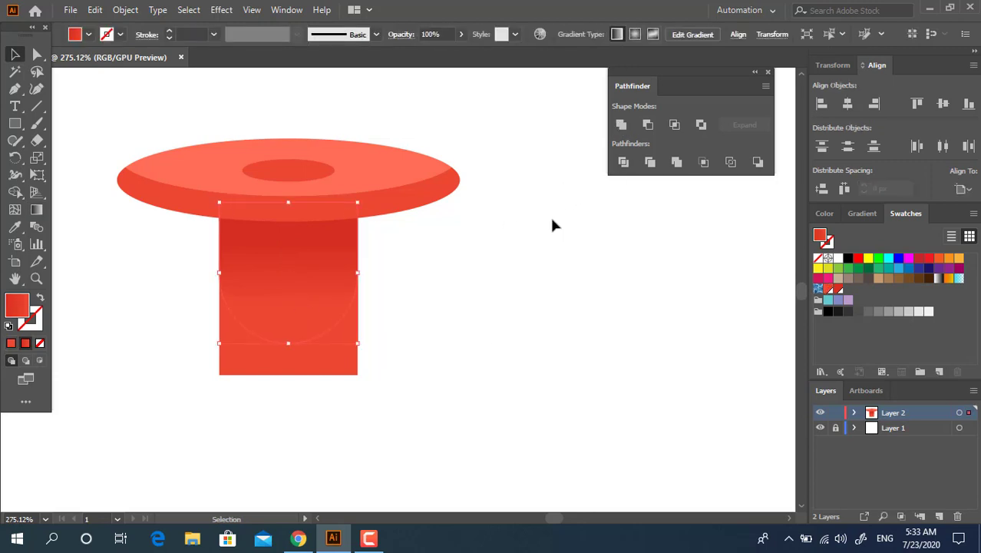
{"action": "left_click_drag", "start_coordinate": [454, 216], "coordinate": [339, 252]}
{"action": "mouse_move", "coordinate": [400, 335]}
{"action": "left_mouse_down"}
{"action": "mouse_move", "coordinate": [353, 260]}
{"action": "mouse_move", "coordinate": [307, 244]}
{"action": "left_mouse_up"}
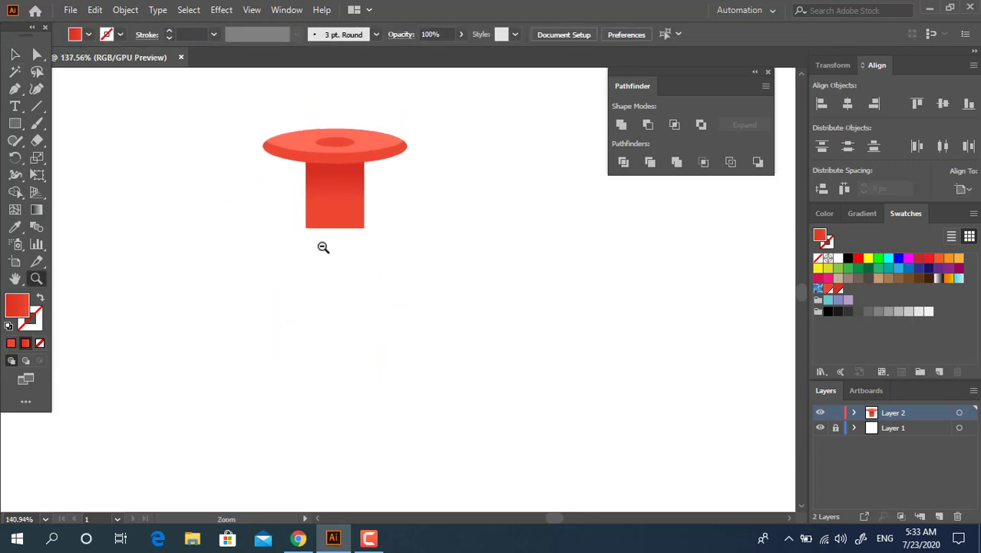
Draw a roughly 125 × 172 px rectangle below the stem and fill it flat red.
{"action": "left_click", "coordinate": [14, 123]}
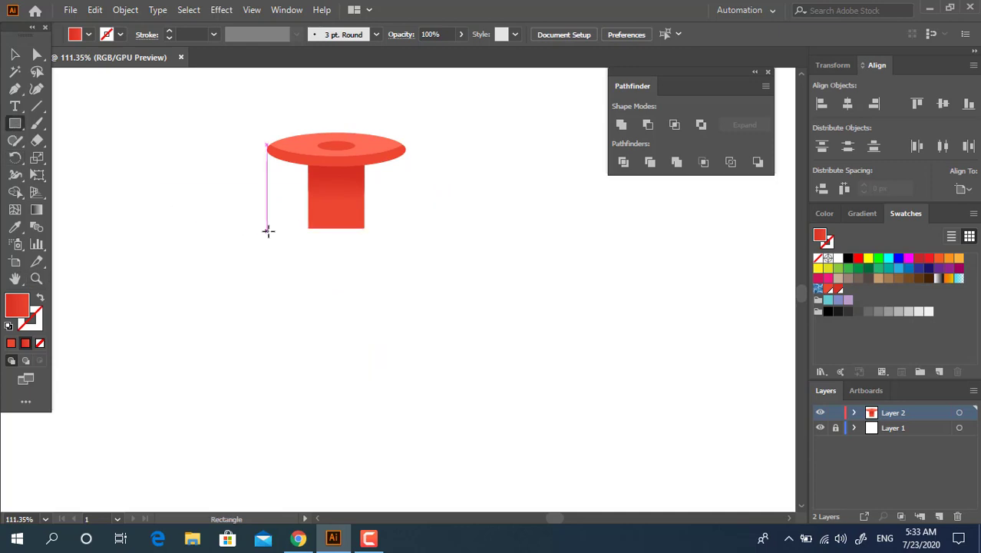
{"action": "left_click", "coordinate": [268, 230]}
{"action": "key", "text": "Return"}
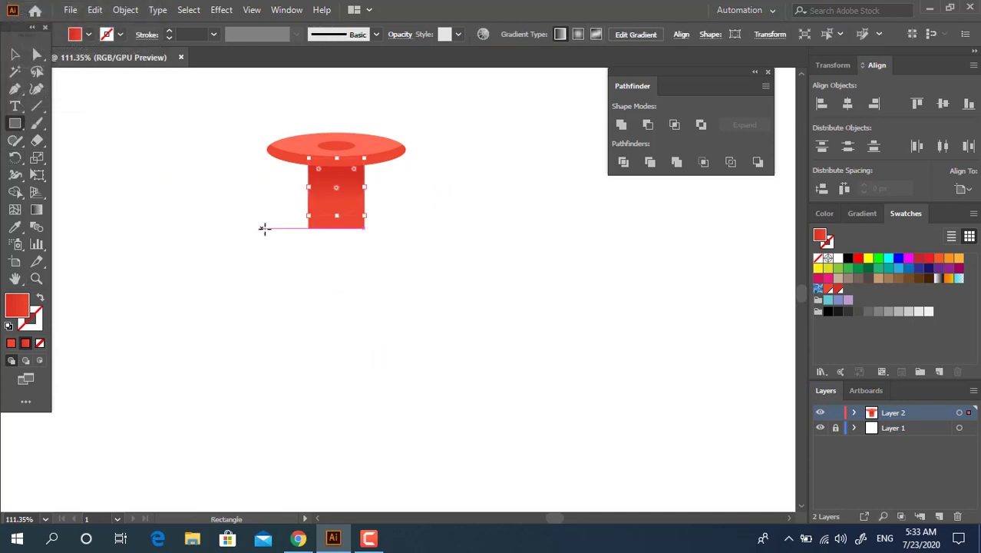
{"action": "left_click", "coordinate": [621, 125]}
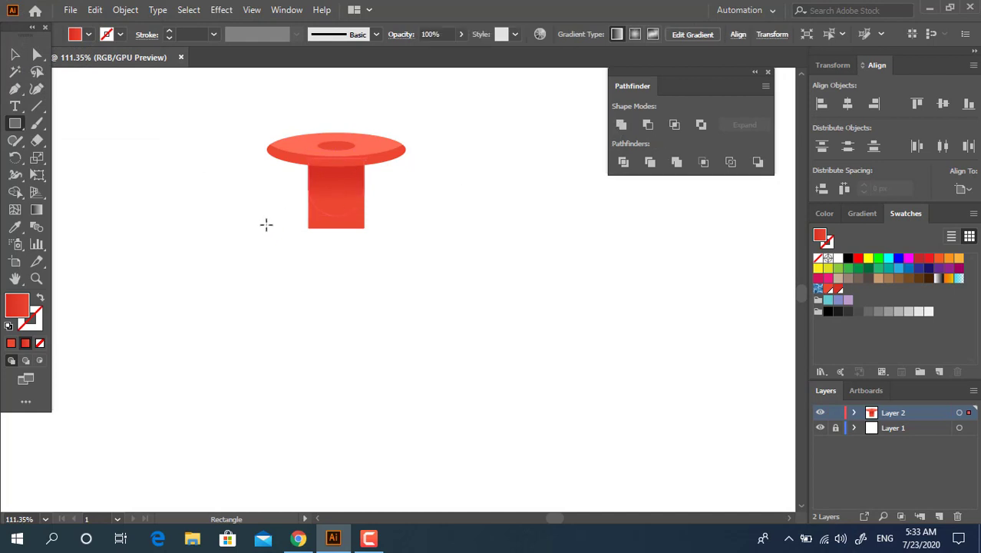
{"action": "left_click_drag", "start_coordinate": [266, 228], "coordinate": [408, 418]}
{"action": "left_click", "coordinate": [14, 54]}
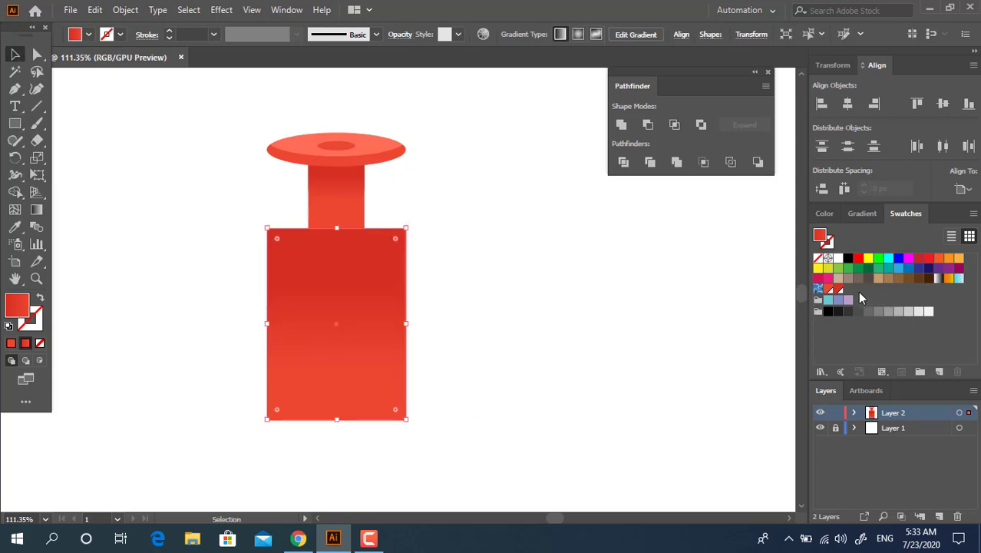
{"action": "left_click", "coordinate": [829, 289]}
{"action": "left_click", "coordinate": [456, 310]}
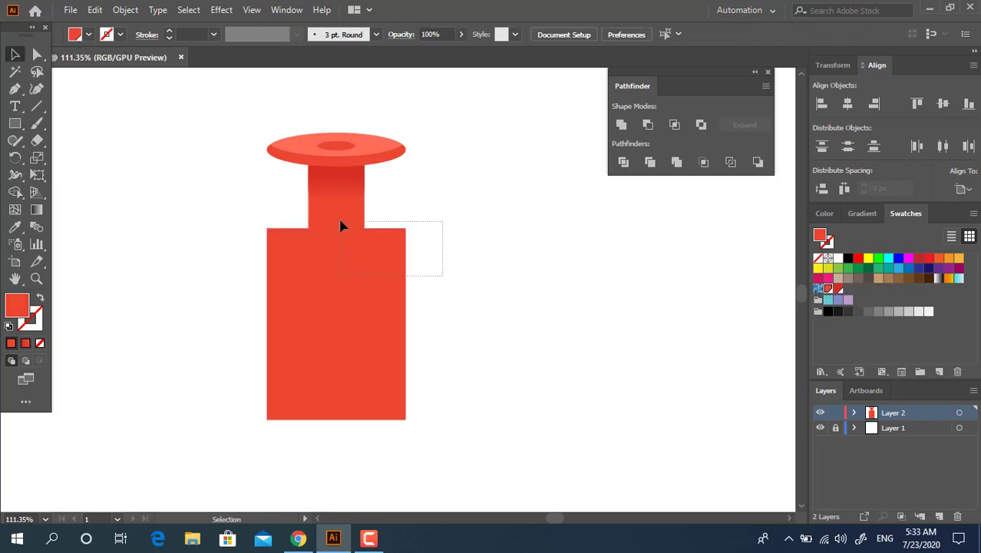
{"action": "left_click_drag", "start_coordinate": [342, 225], "coordinate": [447, 273]}
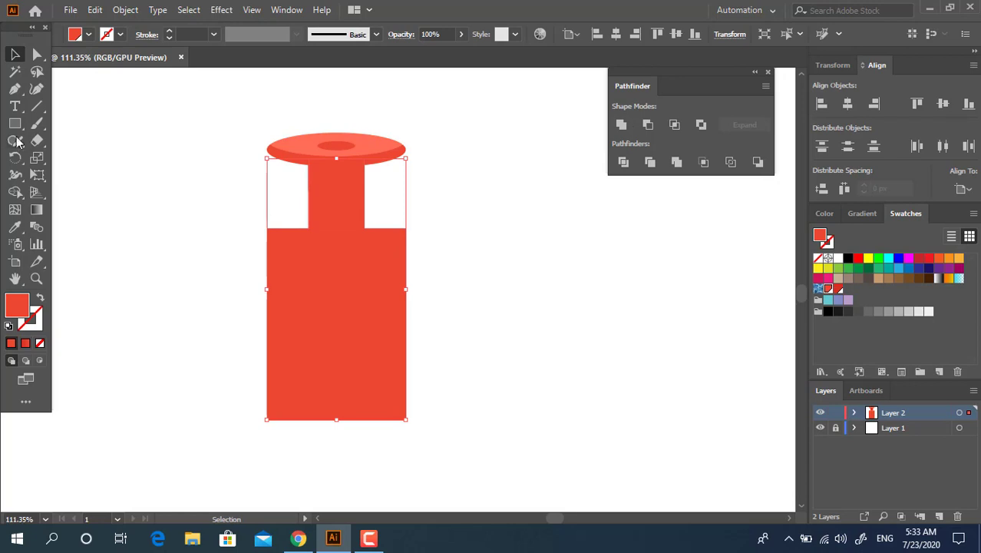
Round the handle body's top corners into curved shoulders meeting the stem.
{"action": "left_click", "coordinate": [36, 55]}
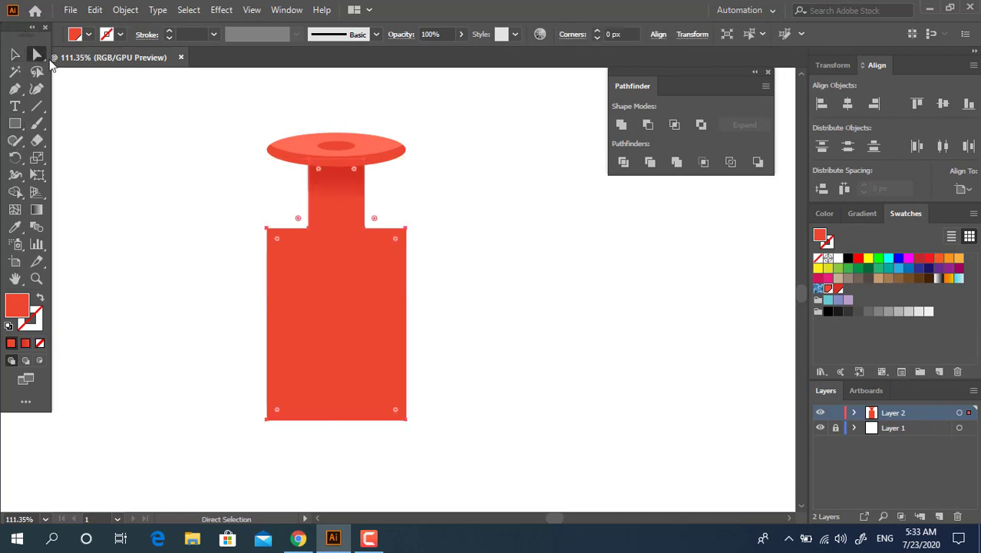
{"action": "left_click", "coordinate": [407, 244]}
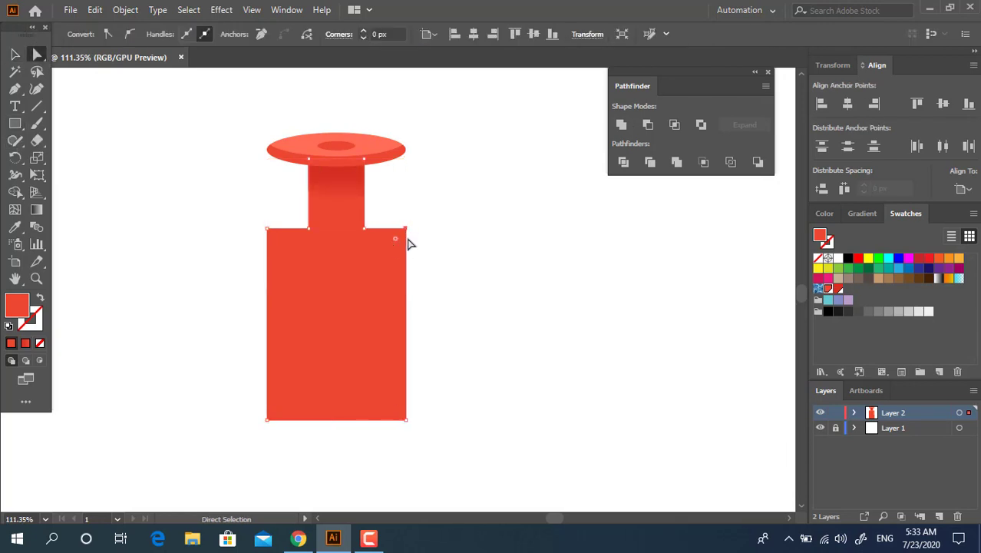
{"action": "left_click", "coordinate": [268, 228], "text": "shift"}
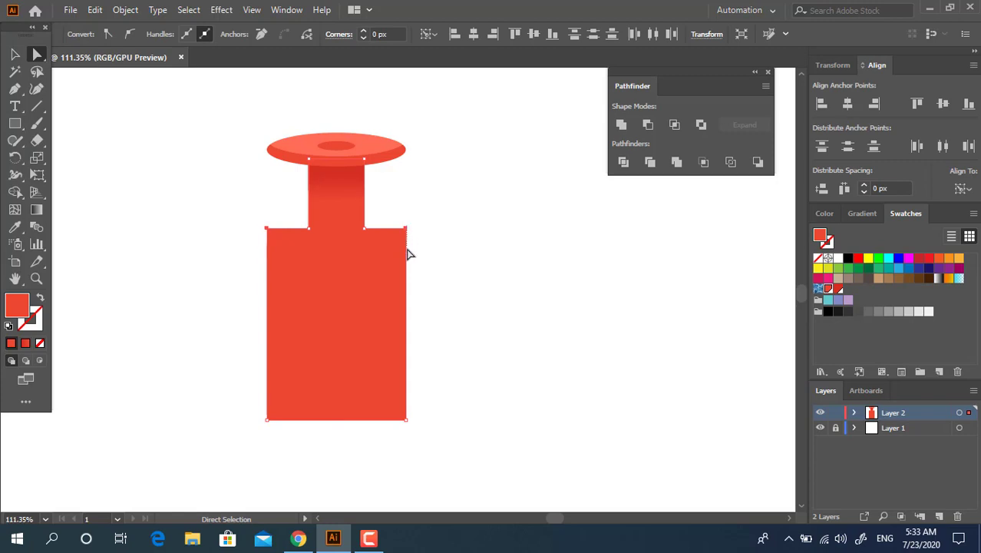
{"action": "left_click", "coordinate": [405, 228]}
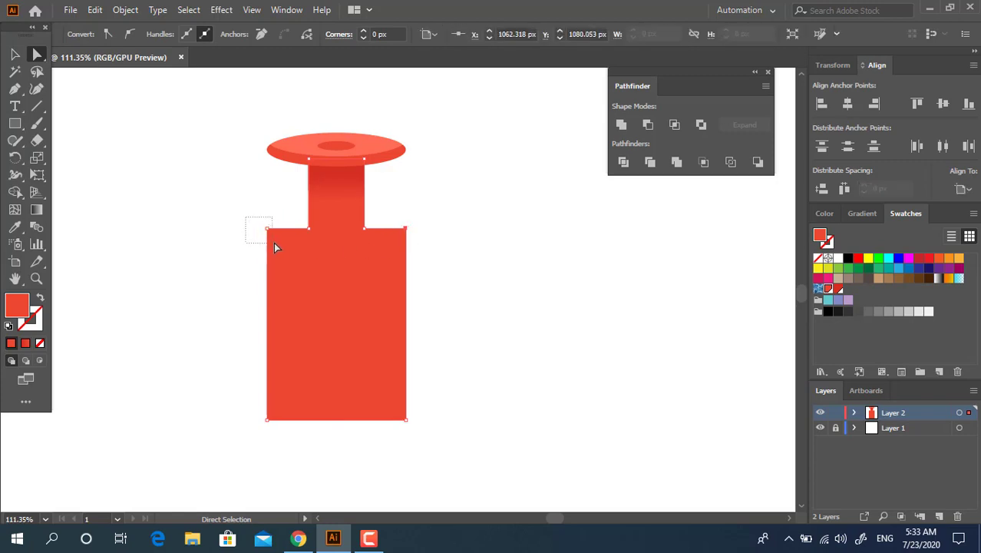
{"action": "left_click_drag", "start_coordinate": [275, 246], "coordinate": [267, 280]}
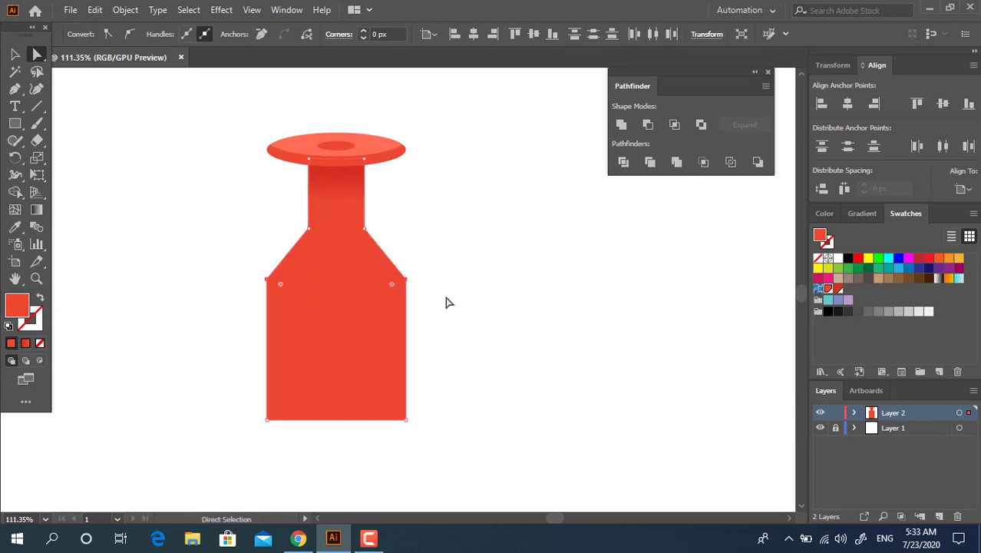
{"action": "left_click_drag", "start_coordinate": [475, 324], "coordinate": [130, 230]}
{"action": "left_click_drag", "start_coordinate": [376, 226], "coordinate": [783, 230]}
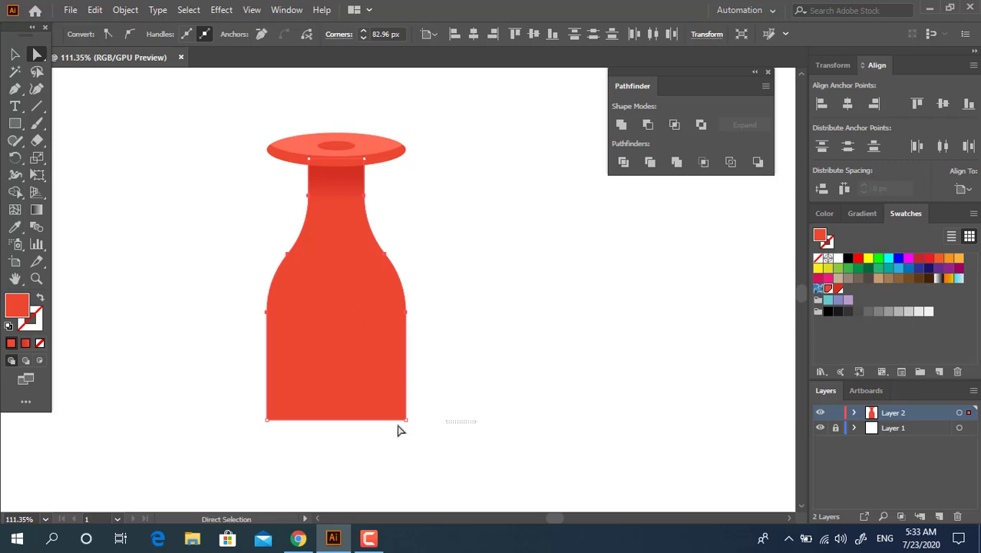
Round the body's bottom corners and nudge its bottom anchors down to lengthen it.
{"action": "mouse_move", "coordinate": [399, 430]}
{"action": "left_mouse_down"}
{"action": "mouse_move", "coordinate": [246, 395]}
{"action": "mouse_move", "coordinate": [322, 238]}
{"action": "left_mouse_up"}
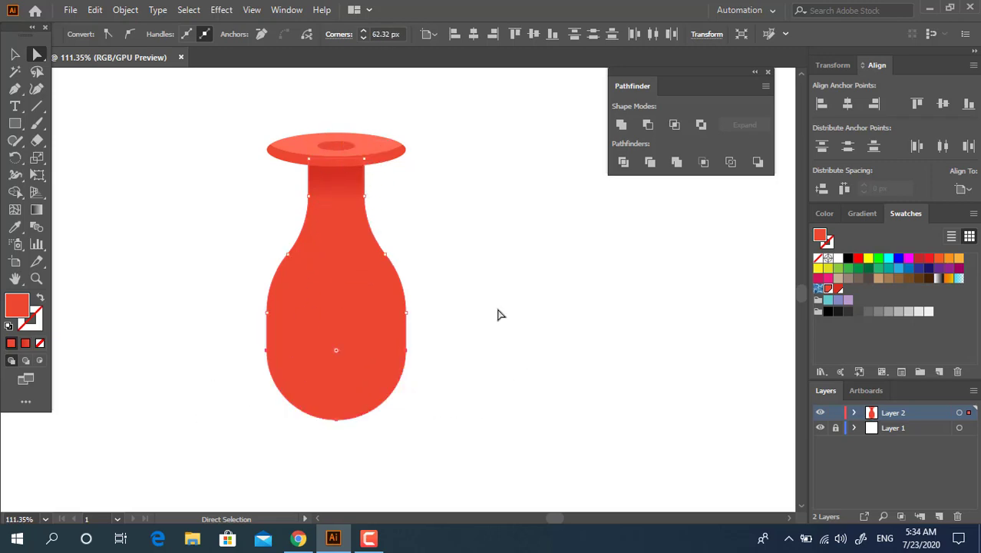
{"action": "left_click", "coordinate": [500, 314]}
{"action": "left_click_drag", "start_coordinate": [488, 315], "coordinate": [472, 265]}
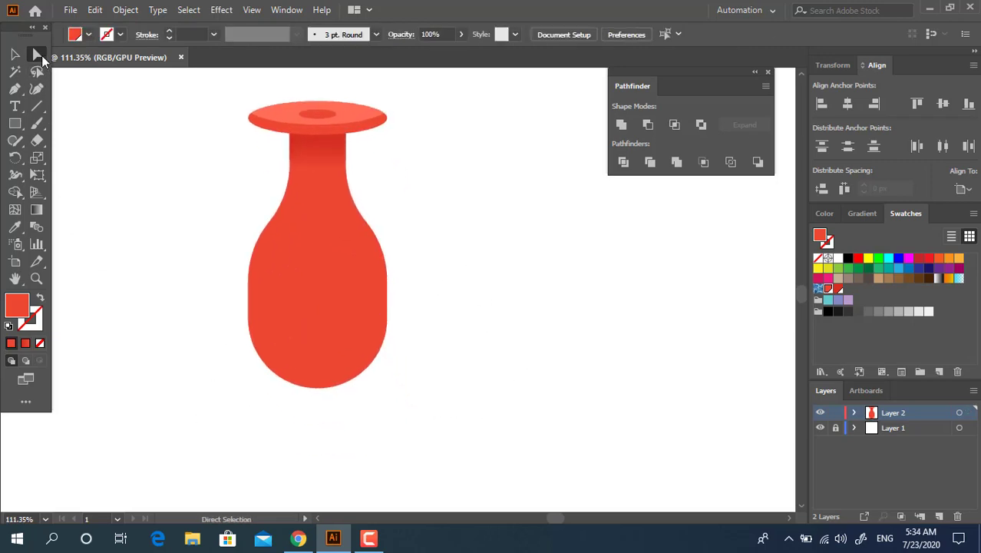
{"action": "left_click_drag", "start_coordinate": [251, 367], "coordinate": [177, 301]}
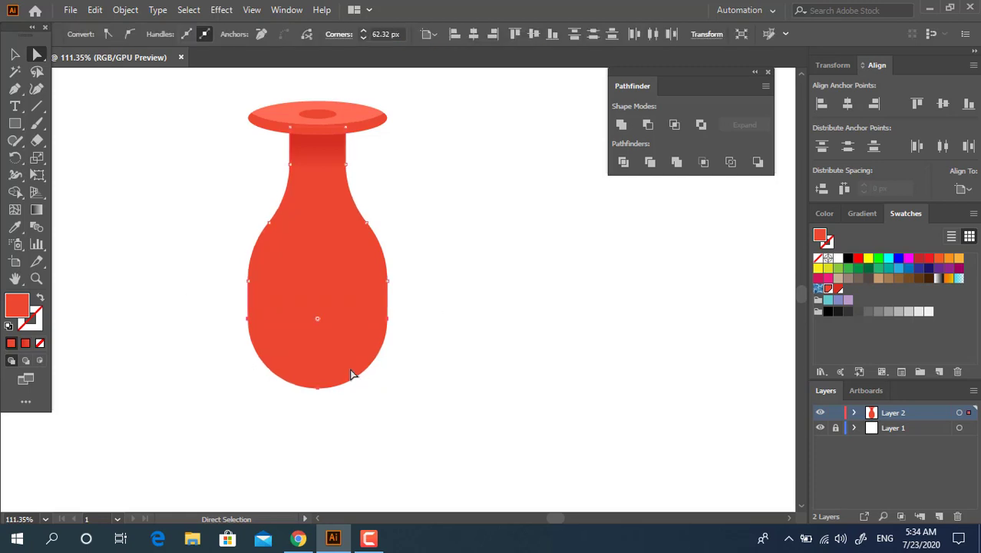
{"action": "key", "text": "Down"}
{"action": "key", "text": "Down"}
{"action": "key", "text": "Down"}
{"action": "key", "text": "Down"}
{"action": "key", "text": "Down"}
{"action": "key", "text": "Down"}
{"action": "key", "text": "Down"}
{"action": "key", "text": "Down"}
{"action": "key", "text": "Down"}
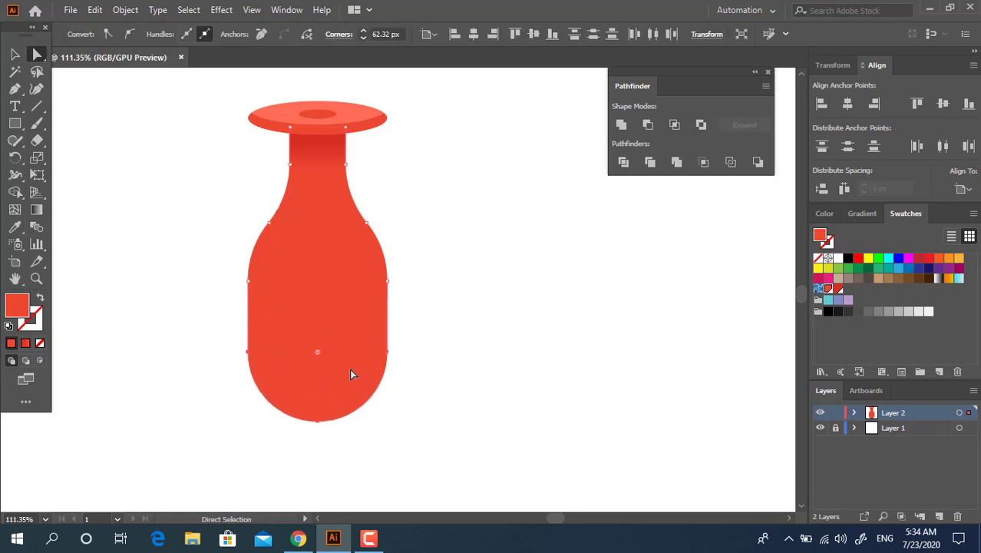
{"action": "key", "text": "Down"}
{"action": "key", "text": "Down"}
{"action": "key", "text": "Down"}
{"action": "key", "text": "Down"}
{"action": "key", "text": "Down"}
{"action": "key", "text": "Down"}
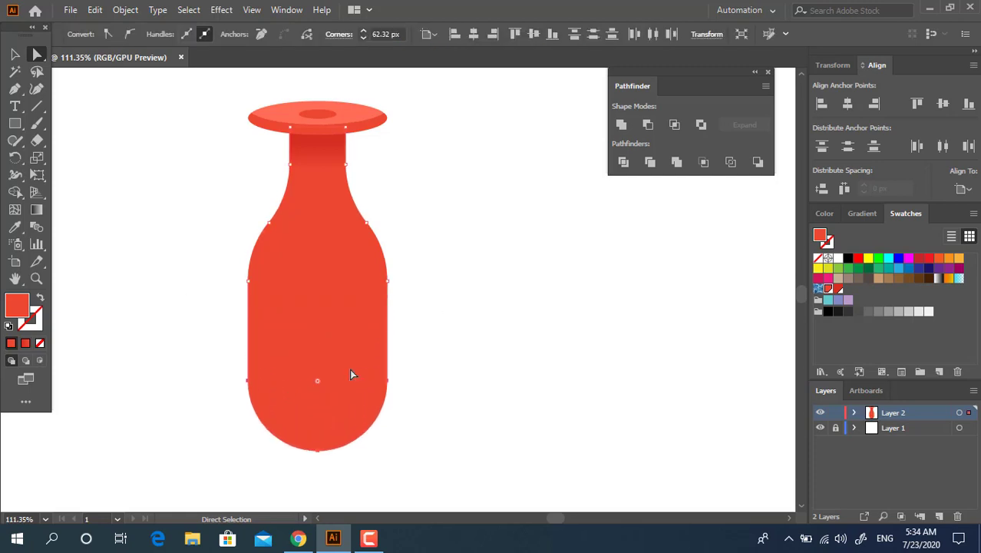
{"action": "key", "text": "Up"}
{"action": "key", "text": "Up"}
{"action": "key", "text": "Up"}
{"action": "key", "text": "Up"}
{"action": "key", "text": "Up"}
{"action": "key", "text": "Up"}
{"action": "key", "text": "Up"}
{"action": "key", "text": "Up"}
{"action": "key", "text": "Up"}
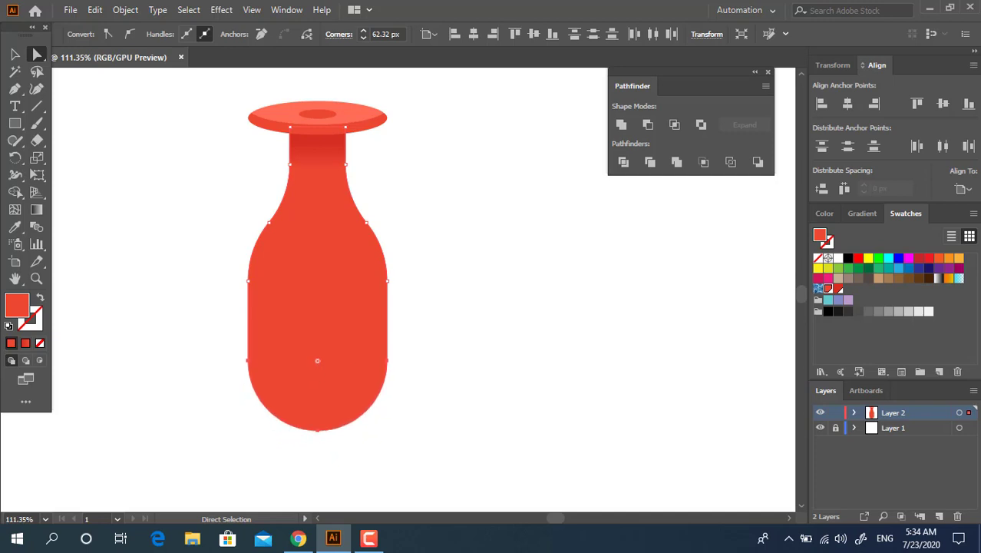
Reposition the view and select the red handle body.
{"action": "left_click", "coordinate": [15, 53]}
{"action": "left_click", "coordinate": [587, 308]}
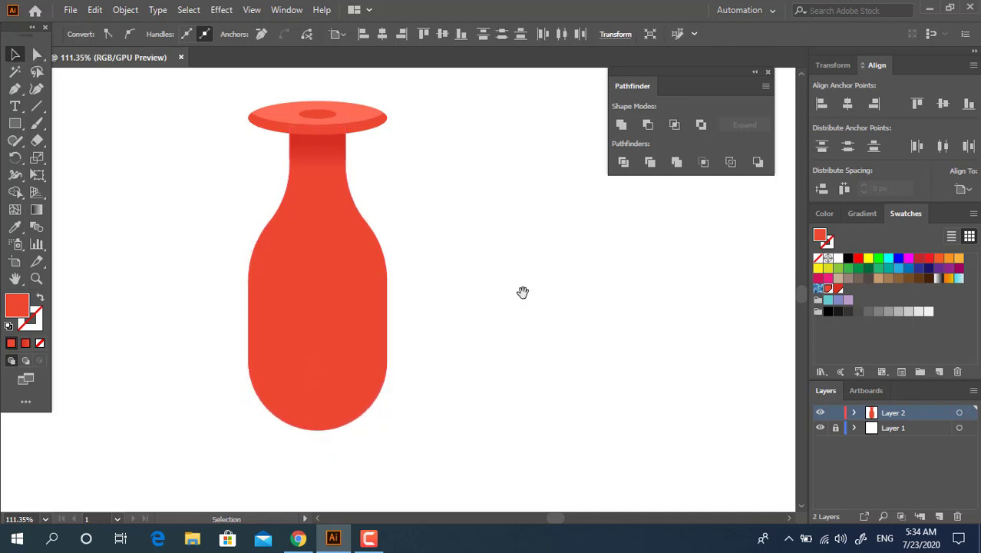
{"action": "left_click_drag", "start_coordinate": [524, 291], "coordinate": [536, 310]}
{"action": "left_click", "coordinate": [311, 334]}
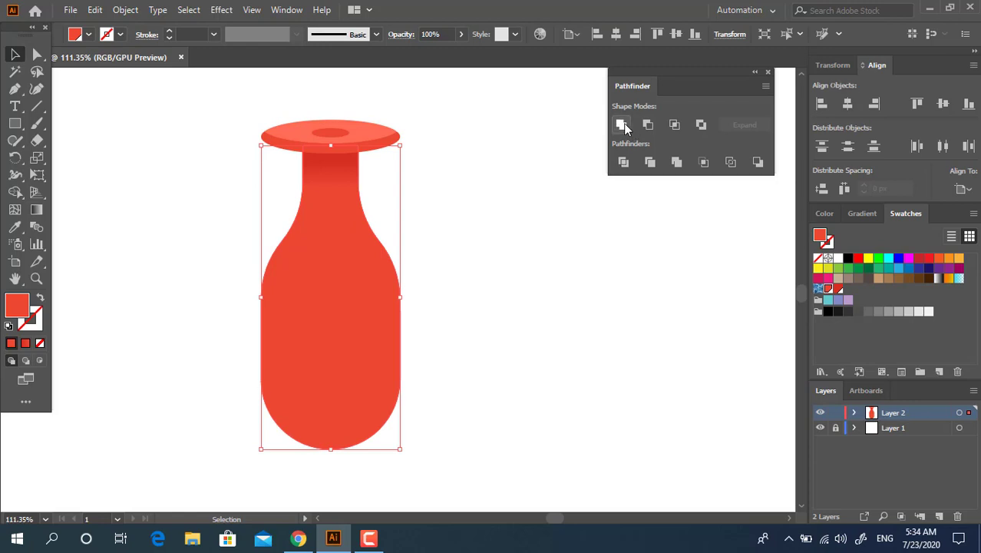
{"action": "left_click_drag", "start_coordinate": [519, 455], "coordinate": [237, 129]}
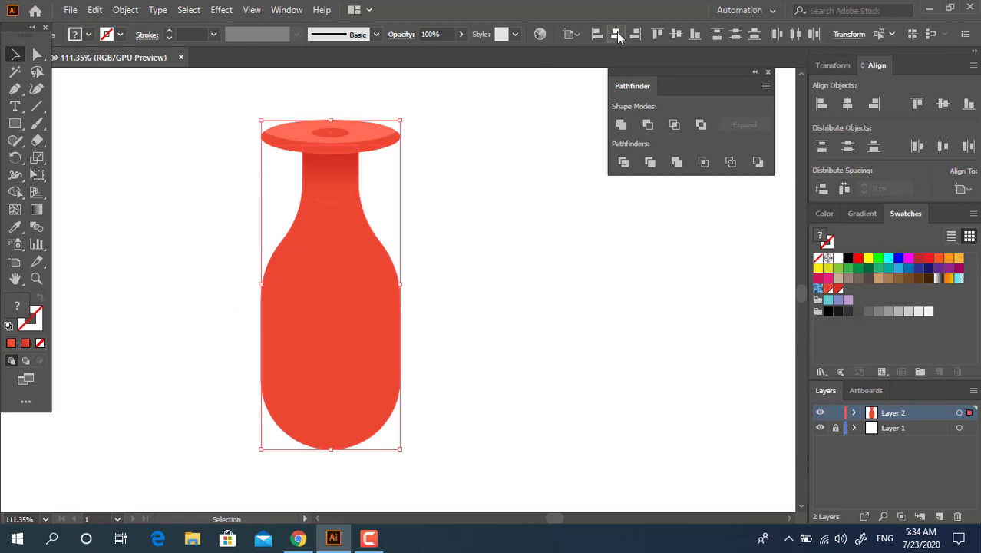
{"action": "left_click", "coordinate": [548, 215]}
{"action": "mouse_move", "coordinate": [415, 261]}
{"action": "left_mouse_down"}
{"action": "mouse_move", "coordinate": [416, 235]}
{"action": "mouse_move", "coordinate": [423, 252]}
{"action": "left_mouse_up"}
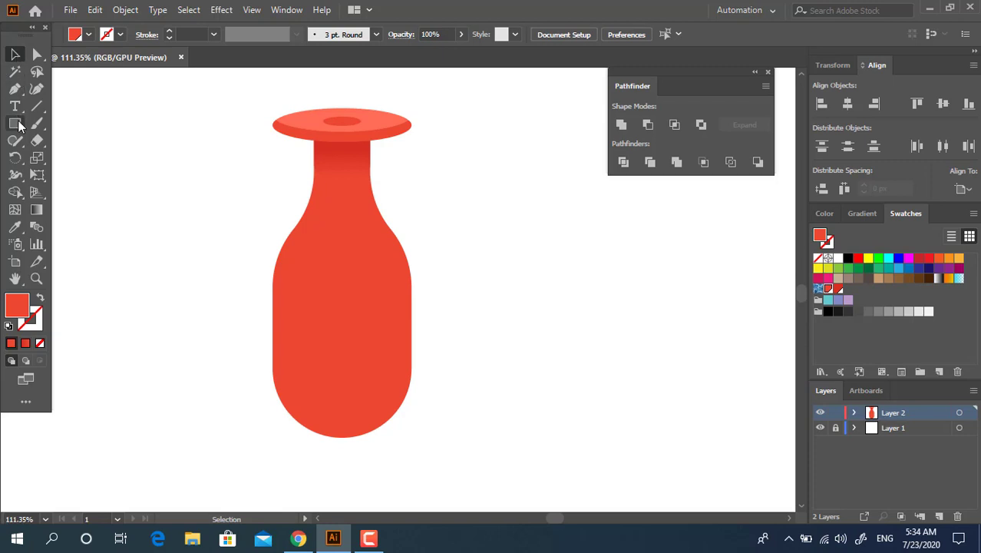
{"action": "left_click", "coordinate": [15, 55]}
{"action": "left_click", "coordinate": [361, 307]}
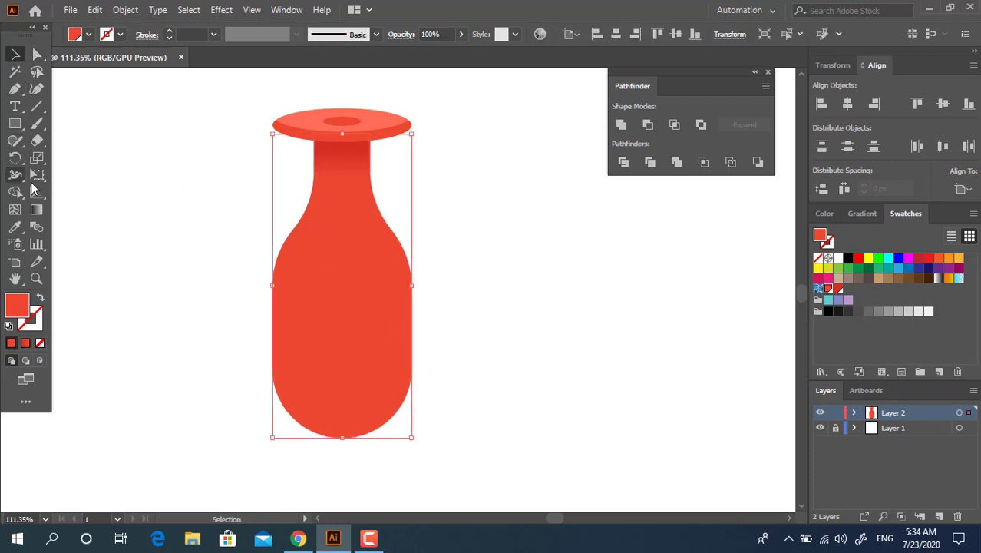
Apply a vertical red gradient to the handle body, darkening toward the bottom.
{"action": "left_click", "coordinate": [36, 209]}
{"action": "left_click", "coordinate": [267, 301]}
{"action": "left_click_drag", "start_coordinate": [342, 425], "coordinate": [342, 290]}
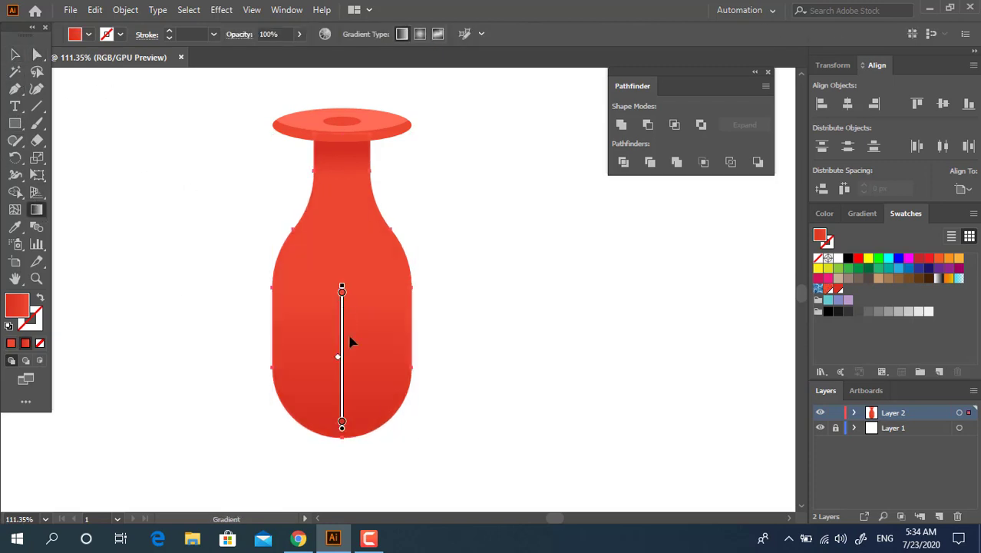
{"action": "left_click_drag", "start_coordinate": [352, 434], "coordinate": [355, 436]}
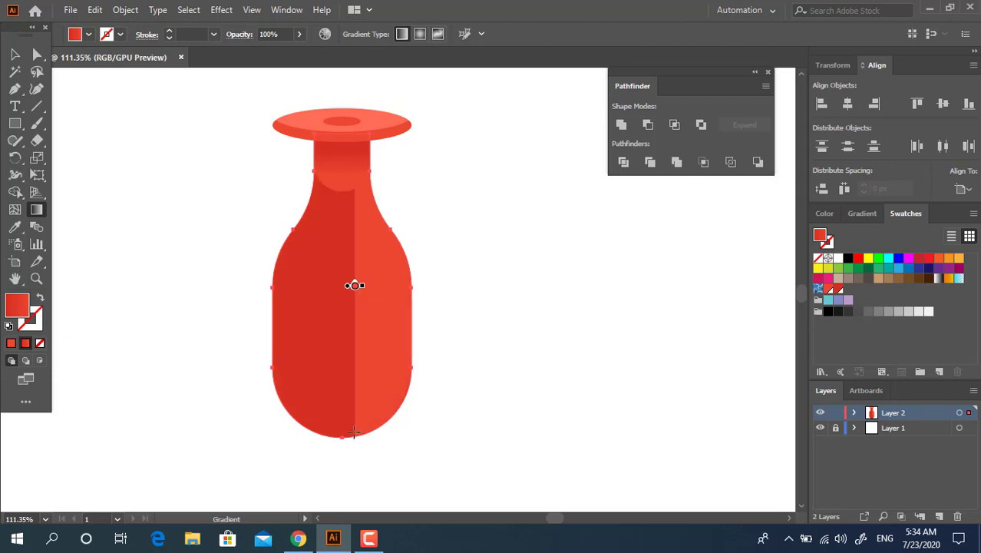
{"action": "key", "text": "ctrl+z"}
{"action": "left_click_drag", "start_coordinate": [341, 355], "coordinate": [338, 370]}
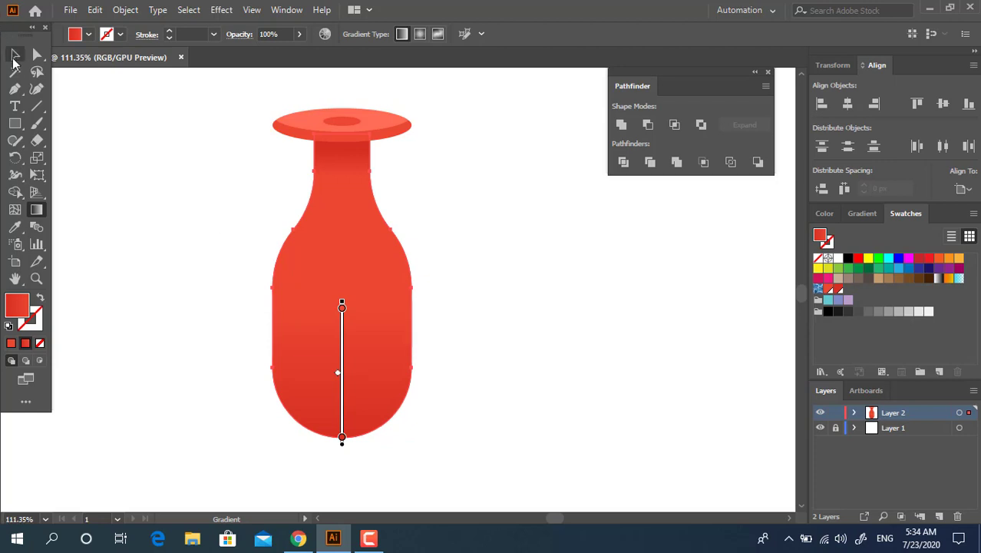
{"action": "left_click", "coordinate": [14, 55]}
{"action": "left_click", "coordinate": [492, 257]}
{"action": "left_click_drag", "start_coordinate": [481, 260], "coordinate": [466, 231]}
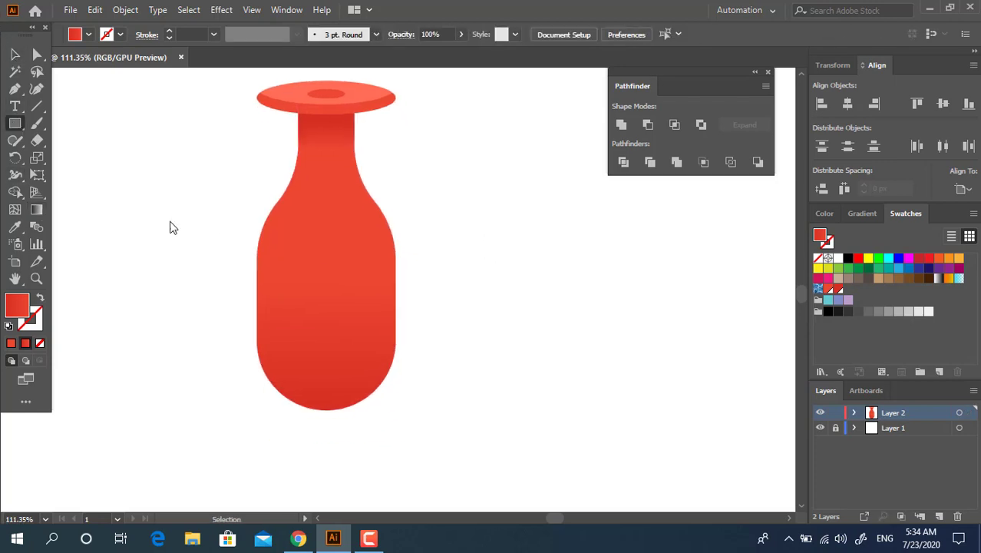
Draw a narrow rectangle in the lower handle body and round it fully into a pill.
{"action": "left_click_drag", "start_coordinate": [278, 249], "coordinate": [315, 358]}
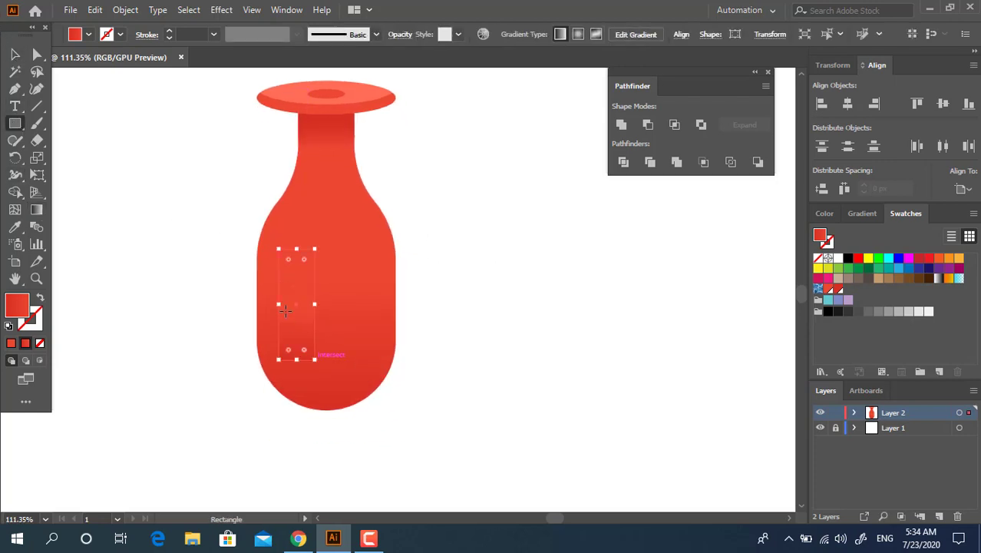
{"action": "left_click", "coordinate": [37, 55]}
{"action": "left_click_drag", "start_coordinate": [289, 269], "coordinate": [301, 279]}
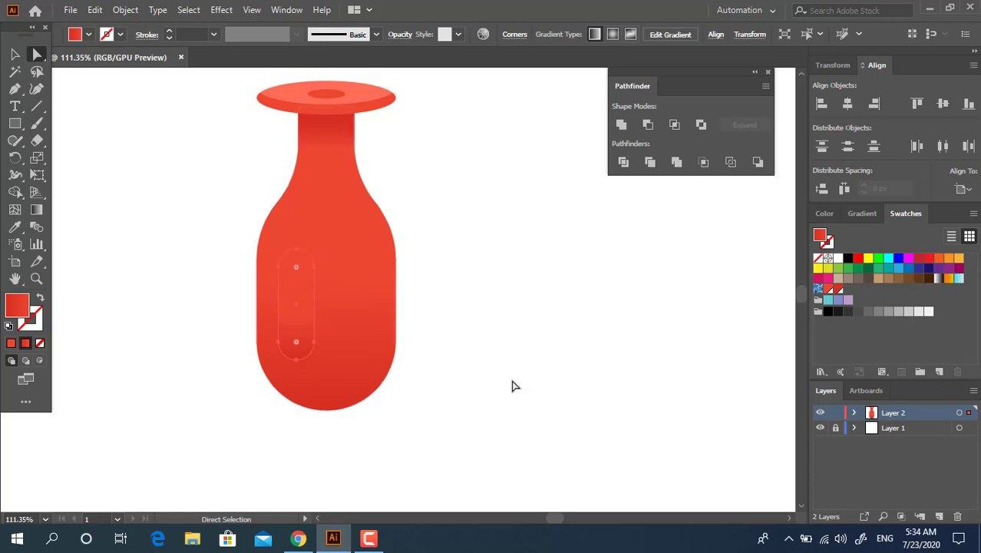
{"action": "left_click", "coordinate": [14, 55]}
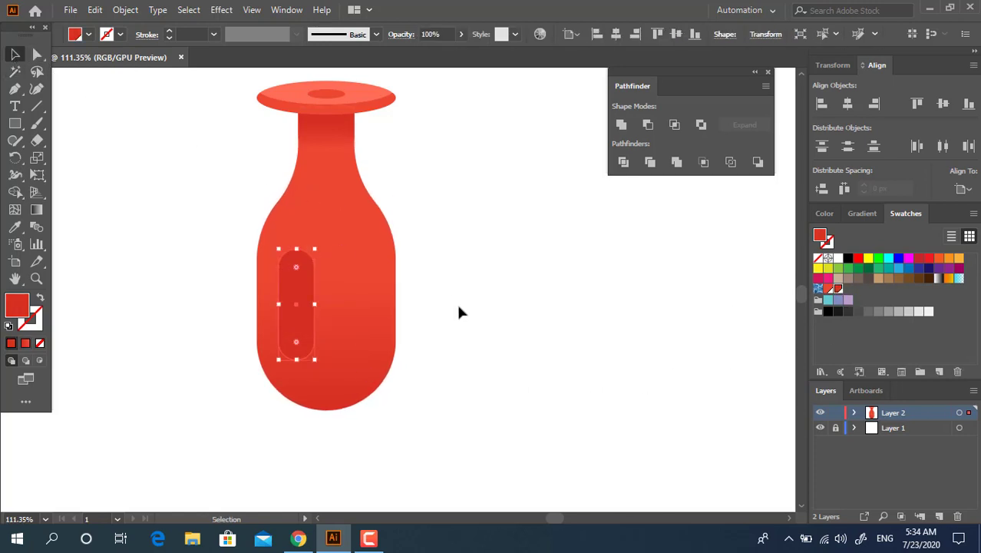
Copy the pill 48.5 px right, group both pills, and move the handle artwork down.
{"action": "left_click", "coordinate": [460, 310]}
{"action": "left_click_drag", "start_coordinate": [302, 326], "coordinate": [355, 335]}
{"action": "key", "text": "ctrl+shift+b"}
{"action": "left_click", "coordinate": [352, 320]}
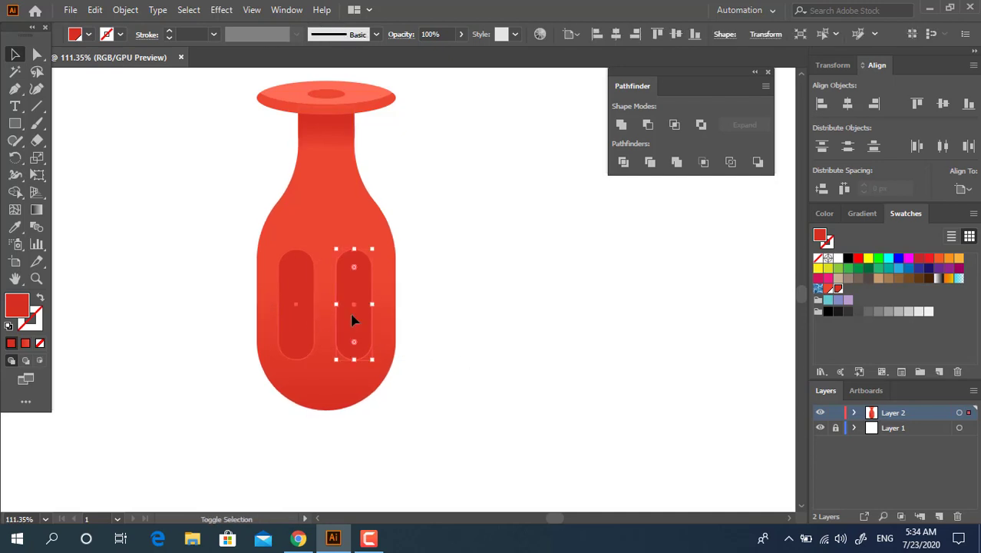
{"action": "left_click", "coordinate": [296, 307], "text": "shift"}
{"action": "right_click", "coordinate": [356, 320]}
{"action": "left_click", "coordinate": [429, 99]}
{"action": "left_click", "coordinate": [466, 261]}
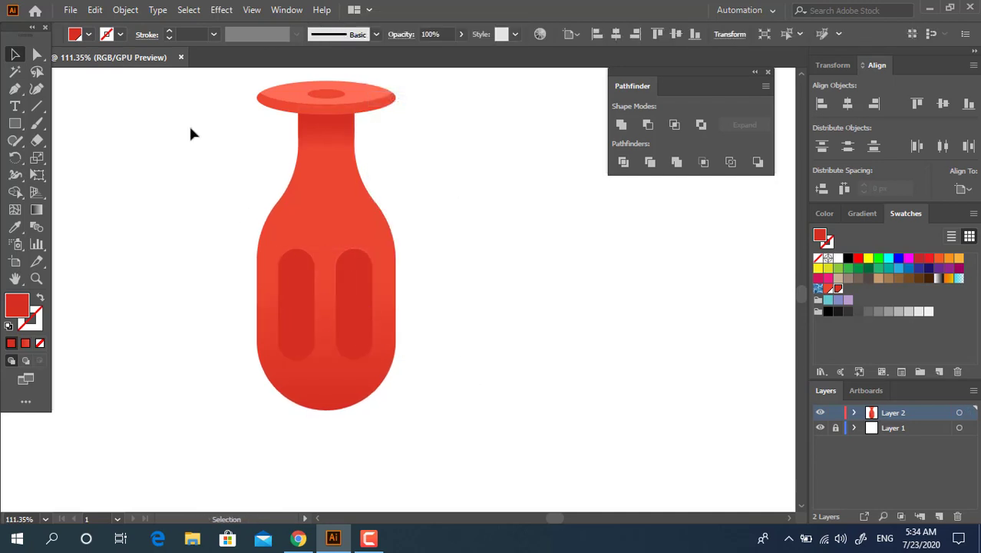
{"action": "left_click_drag", "start_coordinate": [189, 123], "coordinate": [577, 201]}
Pen-draw a closed stepped polygon over the handle's right half, from under the cap to the base.
{"action": "left_click", "coordinate": [492, 317]}
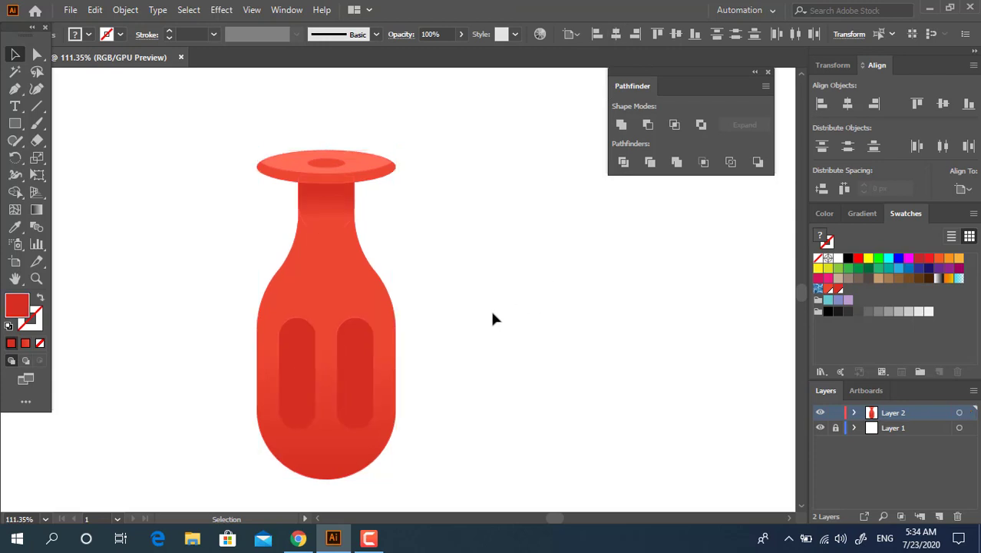
{"action": "mouse_move", "coordinate": [437, 263]}
{"action": "left_mouse_down"}
{"action": "mouse_move", "coordinate": [308, 282]}
{"action": "mouse_move", "coordinate": [403, 322]}
{"action": "mouse_move", "coordinate": [403, 247]}
{"action": "mouse_move", "coordinate": [380, 198]}
{"action": "left_mouse_up"}
{"action": "left_click", "coordinate": [14, 88]}
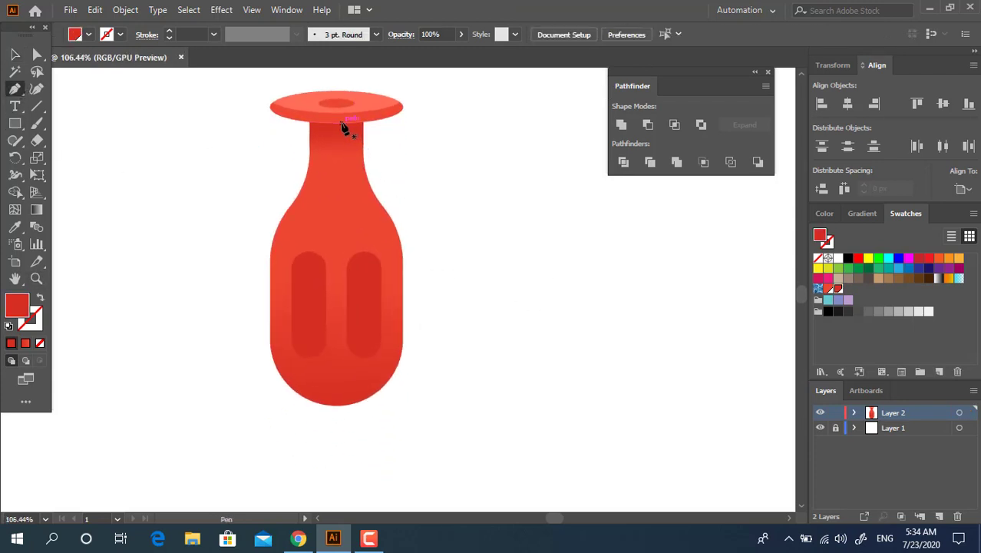
{"action": "mouse_move", "coordinate": [337, 122]}
{"action": "left_mouse_down"}
{"action": "mouse_move", "coordinate": [337, 219]}
{"action": "mouse_move", "coordinate": [361, 395]}
{"action": "mouse_move", "coordinate": [326, 392]}
{"action": "left_mouse_up"}
{"action": "left_click", "coordinate": [322, 422]}
{"action": "left_click", "coordinate": [477, 422]}
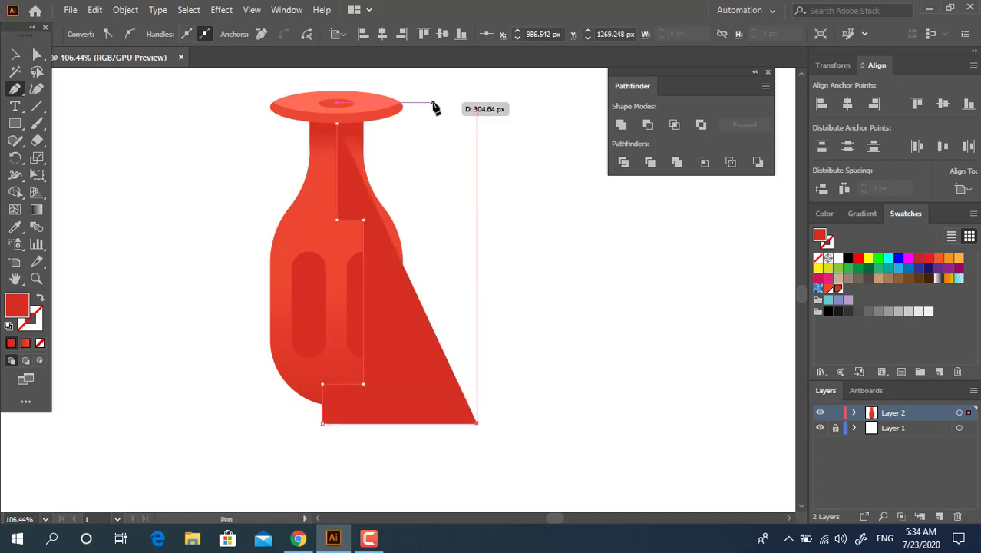
{"action": "left_click", "coordinate": [477, 123]}
{"action": "left_click", "coordinate": [336, 122]}
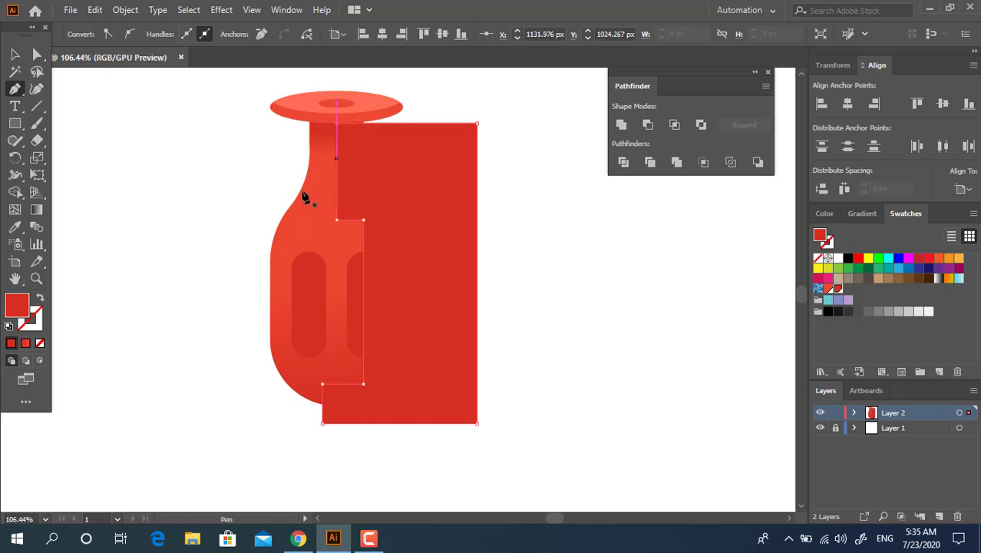
{"action": "left_click", "coordinate": [36, 53]}
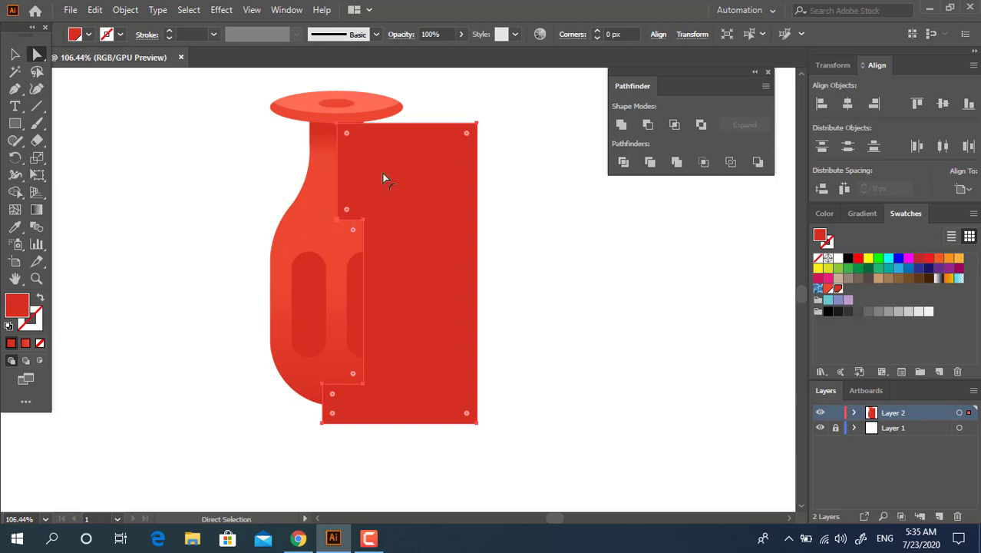
Round the shading shape's step corners, giving its top-left corner a wide ~65 px curve.
{"action": "left_click_drag", "start_coordinate": [466, 132], "coordinate": [464, 129]}
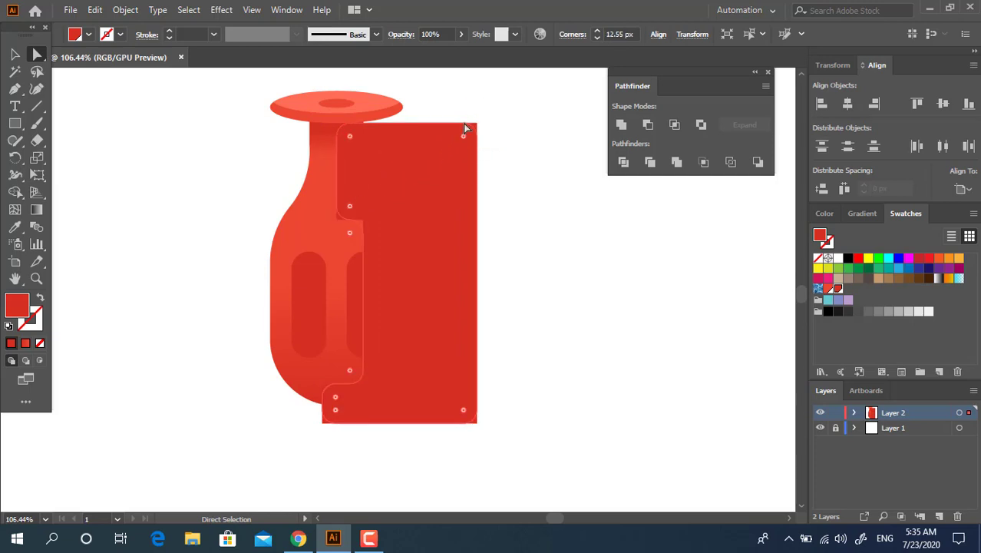
{"action": "left_click", "coordinate": [351, 383]}
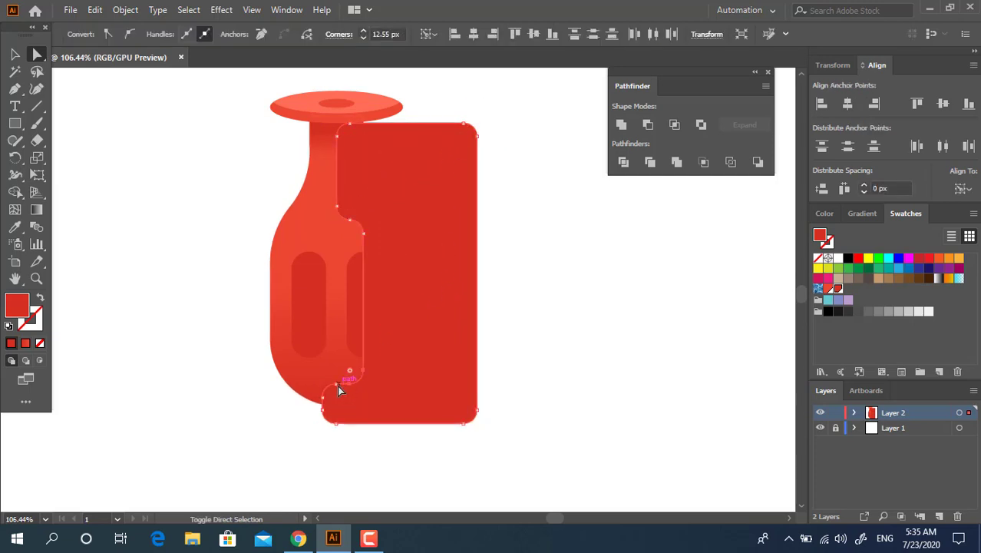
{"action": "left_click_drag", "start_coordinate": [341, 402], "coordinate": [395, 480]}
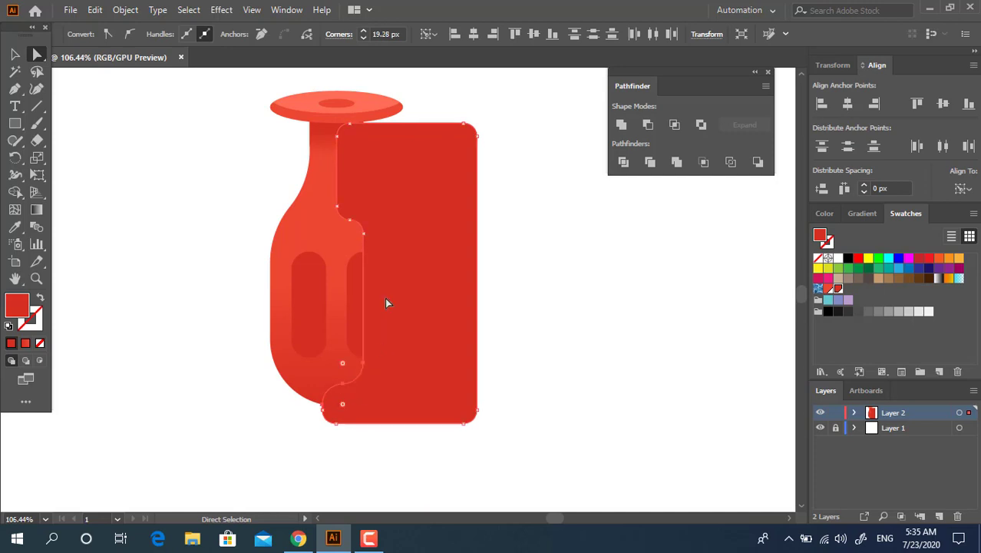
{"action": "left_click_drag", "start_coordinate": [346, 223], "coordinate": [364, 237]}
{"action": "left_click", "coordinate": [337, 137]}
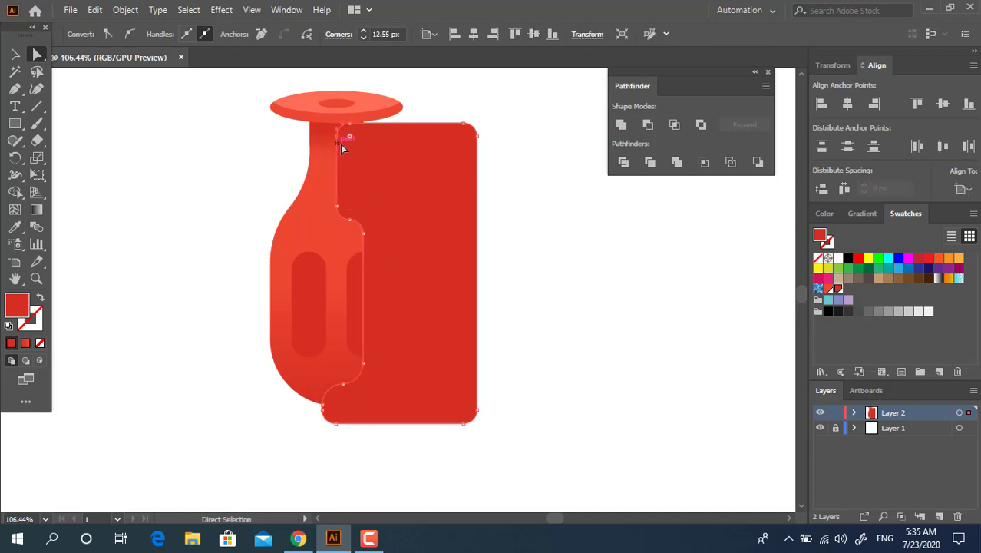
{"action": "left_click_drag", "start_coordinate": [363, 144], "coordinate": [422, 180]}
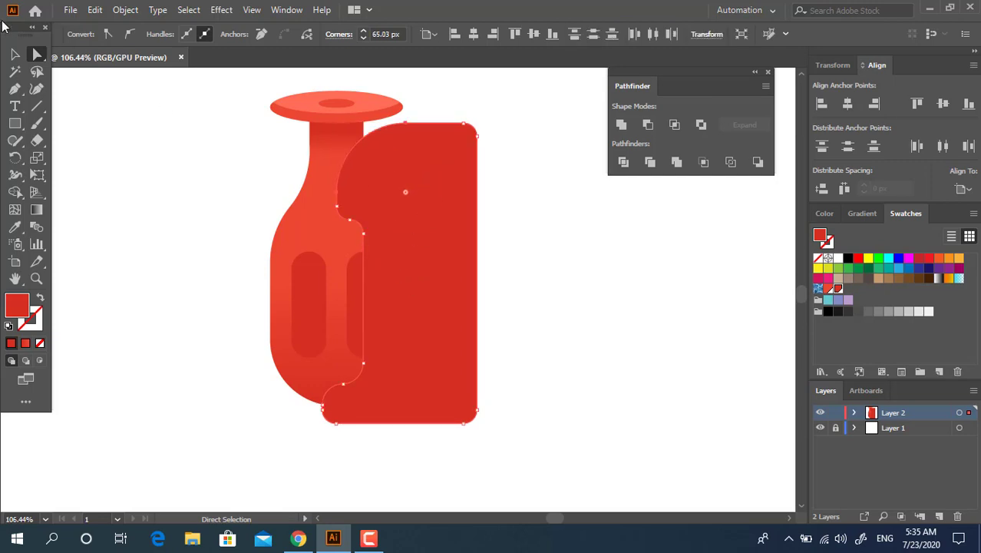
{"action": "left_click", "coordinate": [15, 54]}
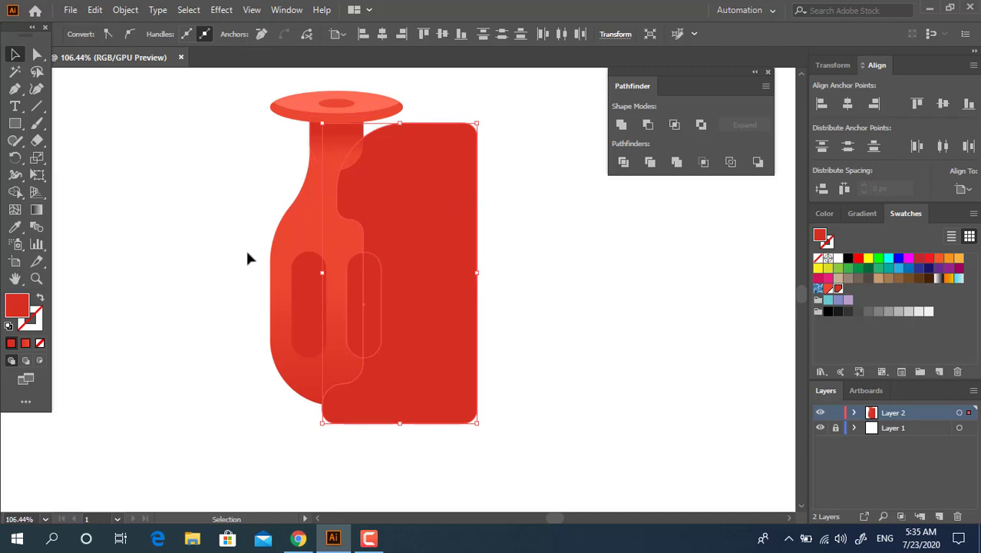
Fill the shading shape with a top-to-bottom red gradient, shifted slightly lower.
{"action": "left_click", "coordinate": [37, 209]}
{"action": "left_click", "coordinate": [453, 274]}
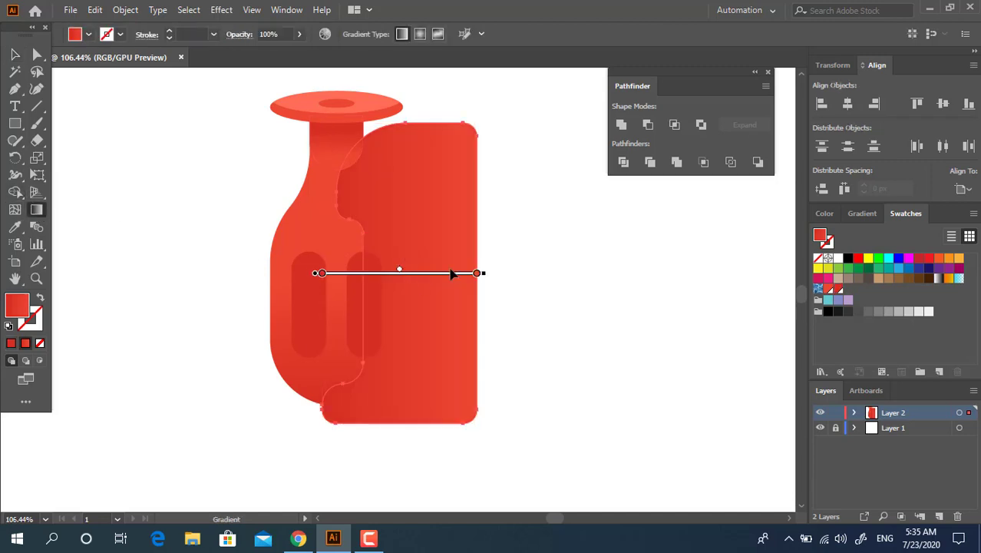
{"action": "left_click", "coordinate": [491, 274]}
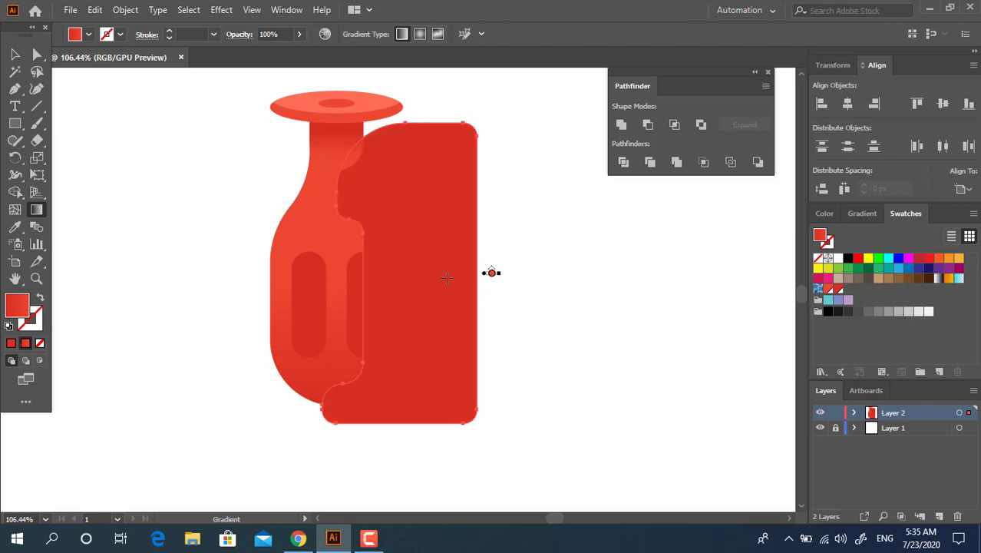
{"action": "left_click_drag", "start_coordinate": [321, 272], "coordinate": [477, 273]}
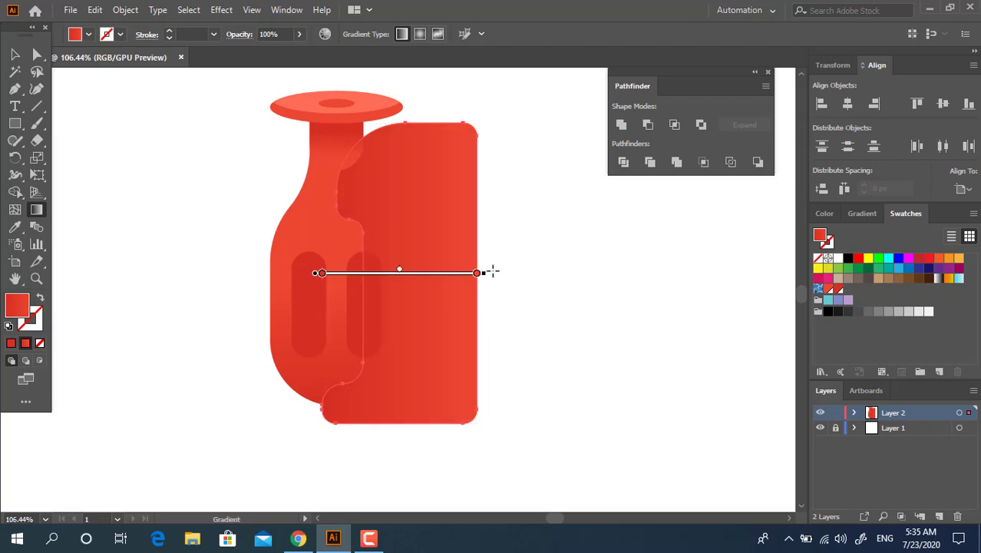
{"action": "left_click_drag", "start_coordinate": [321, 273], "coordinate": [321, 107]}
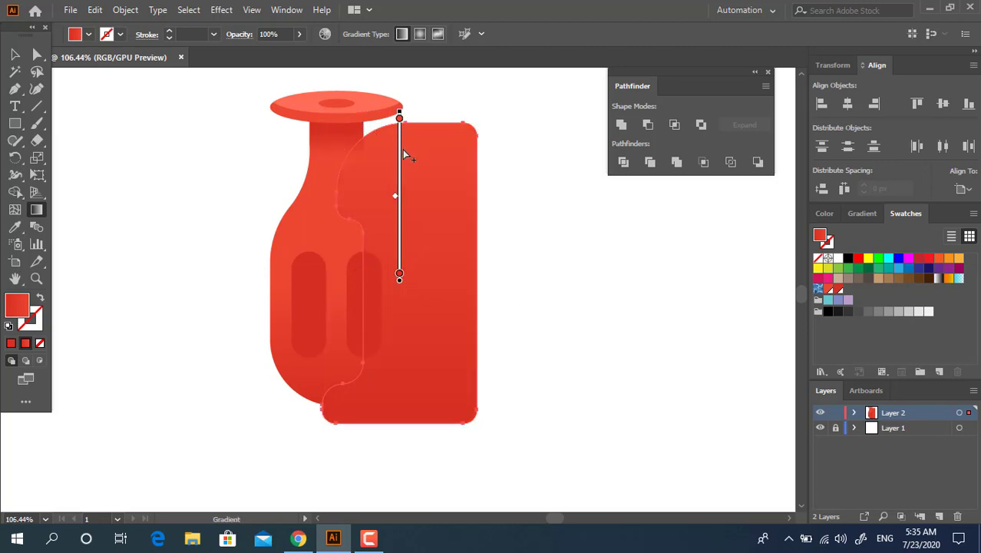
{"action": "left_click_drag", "start_coordinate": [399, 163], "coordinate": [399, 190]}
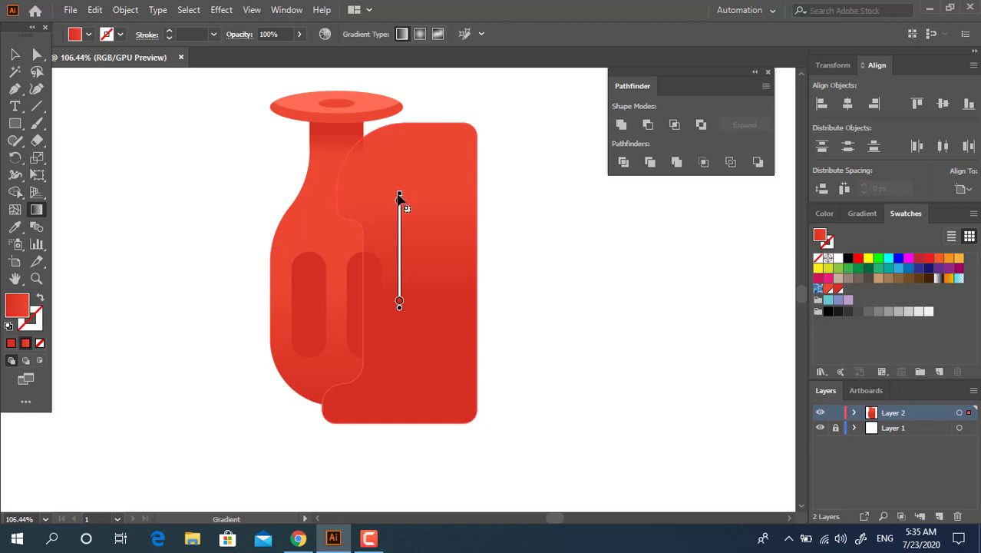
{"action": "left_click", "coordinate": [15, 55]}
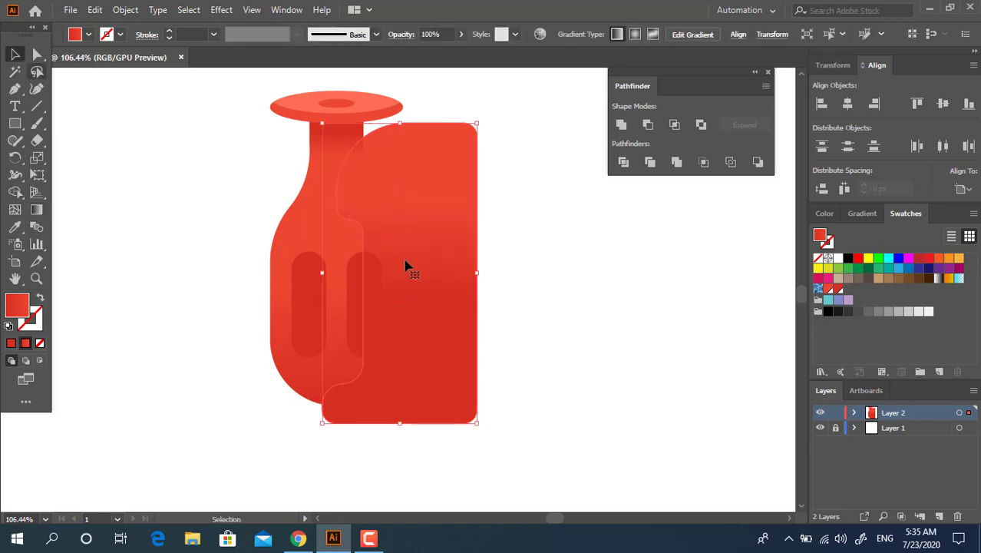
{"action": "left_click", "coordinate": [508, 415]}
Divide the shading shape against the handle and delete the pieces outside its outline.
{"action": "left_click_drag", "start_coordinate": [291, 395], "coordinate": [290, 391]}
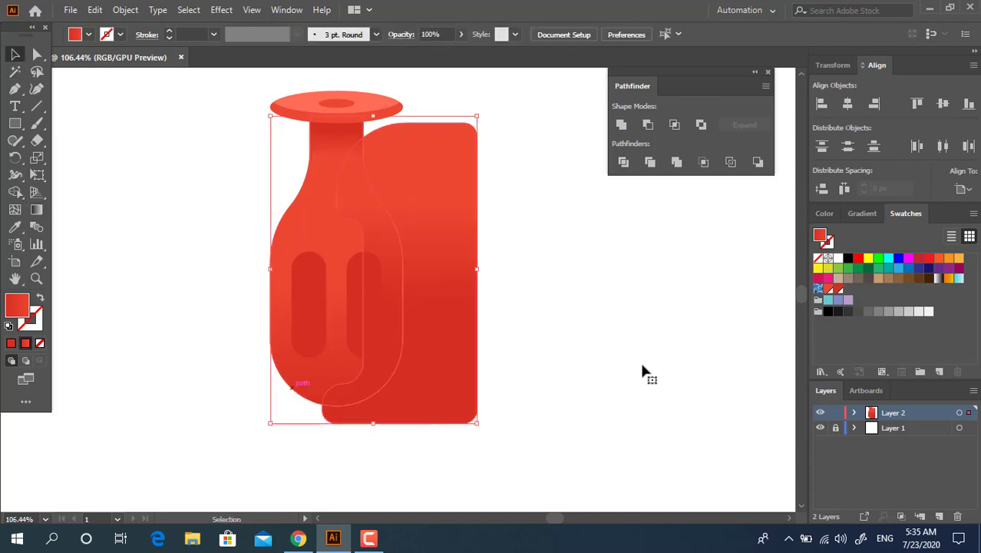
{"action": "left_click", "coordinate": [624, 163]}
{"action": "left_click", "coordinate": [377, 354]}
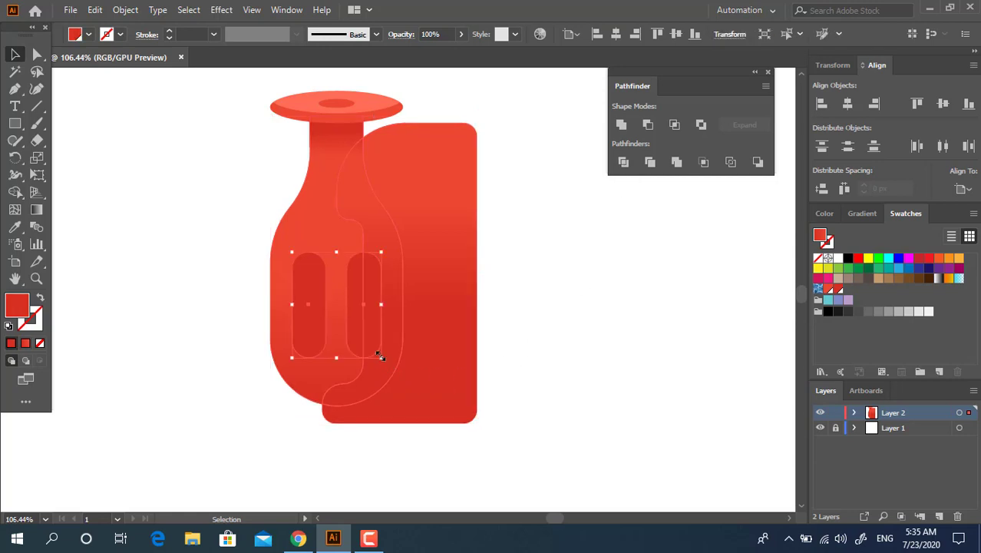
{"action": "key", "text": "Delete"}
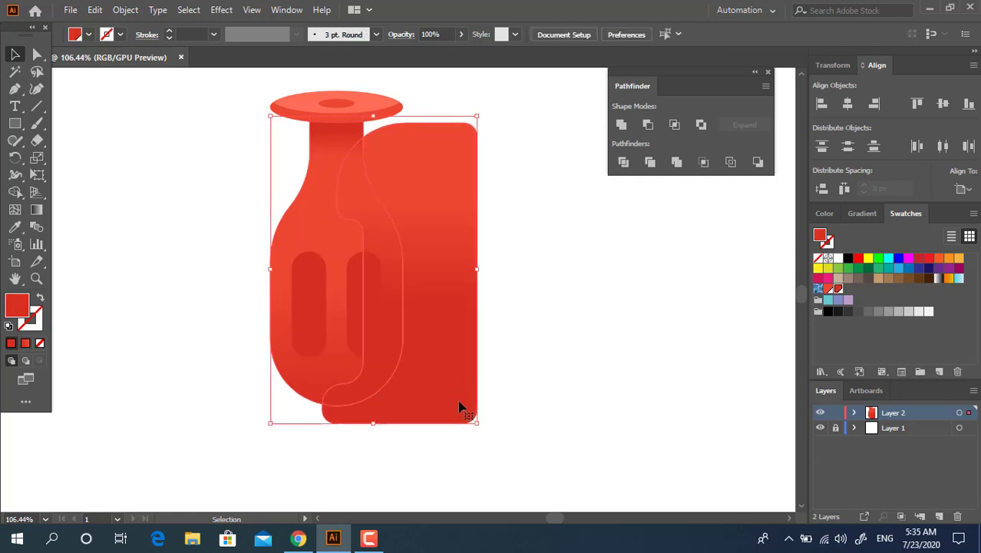
{"action": "double_click", "coordinate": [460, 405]}
{"action": "key", "text": "Delete"}
{"action": "key", "text": "Escape"}
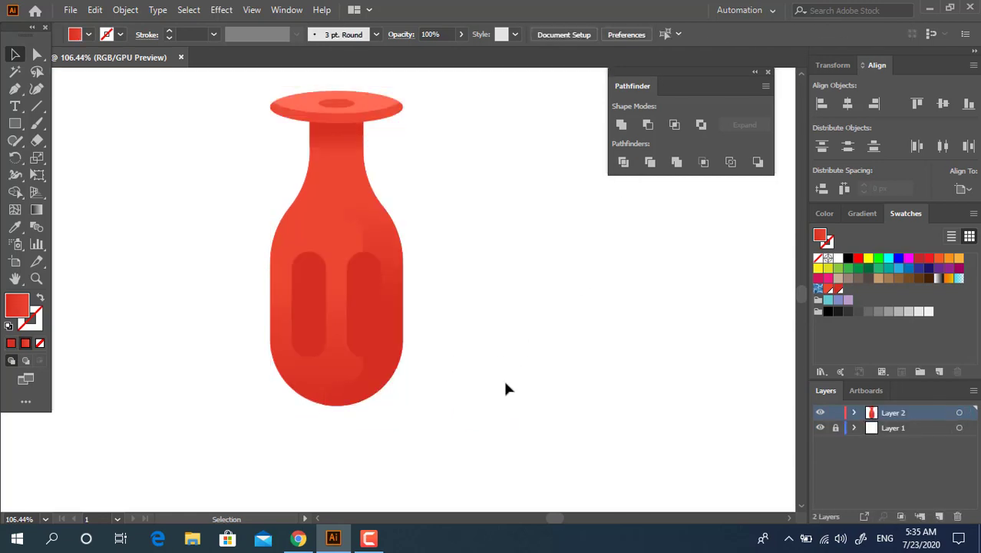
{"action": "key", "text": "z"}
{"action": "mouse_move", "coordinate": [365, 222]}
{"action": "left_mouse_down"}
{"action": "mouse_move", "coordinate": [409, 243]}
{"action": "mouse_move", "coordinate": [449, 294]}
{"action": "left_mouse_up"}
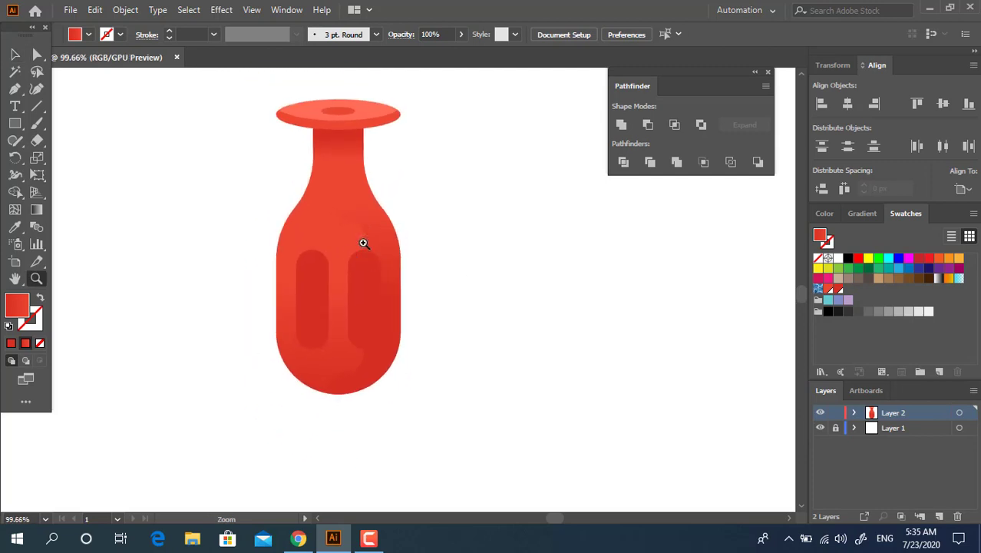
{"action": "mouse_move", "coordinate": [363, 242]}
{"action": "left_mouse_down"}
{"action": "mouse_move", "coordinate": [406, 351]}
{"action": "mouse_move", "coordinate": [461, 353]}
{"action": "left_mouse_up"}
Copy the right capsule slightly left, Divide the overlap, and delete extras, leaving a crescent.
{"action": "key", "text": "v"}
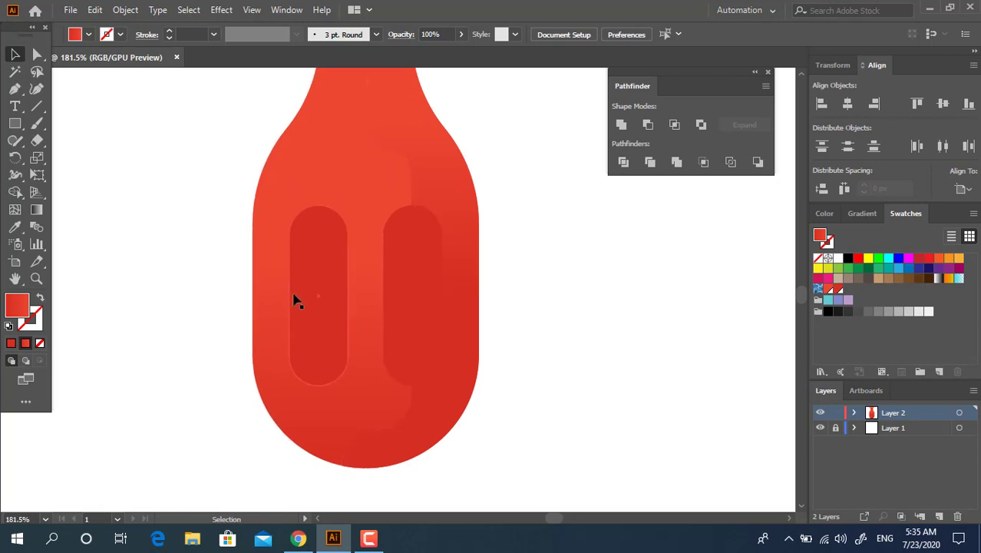
{"action": "left_click", "coordinate": [328, 299]}
{"action": "double_click", "coordinate": [401, 319]}
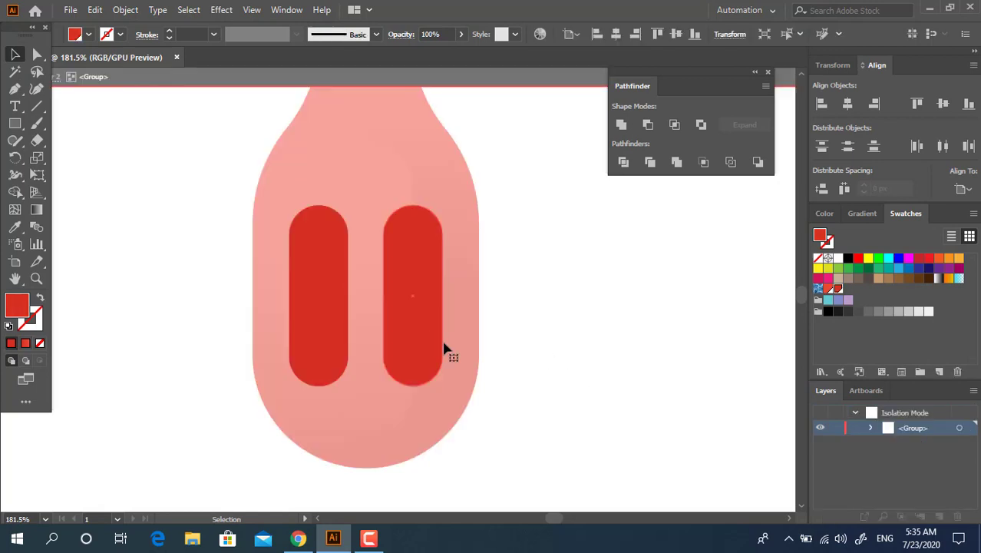
{"action": "key", "text": "z"}
{"action": "mouse_move", "coordinate": [427, 317]}
{"action": "left_mouse_down"}
{"action": "mouse_move", "coordinate": [441, 317]}
{"action": "mouse_move", "coordinate": [414, 318]}
{"action": "left_mouse_up"}
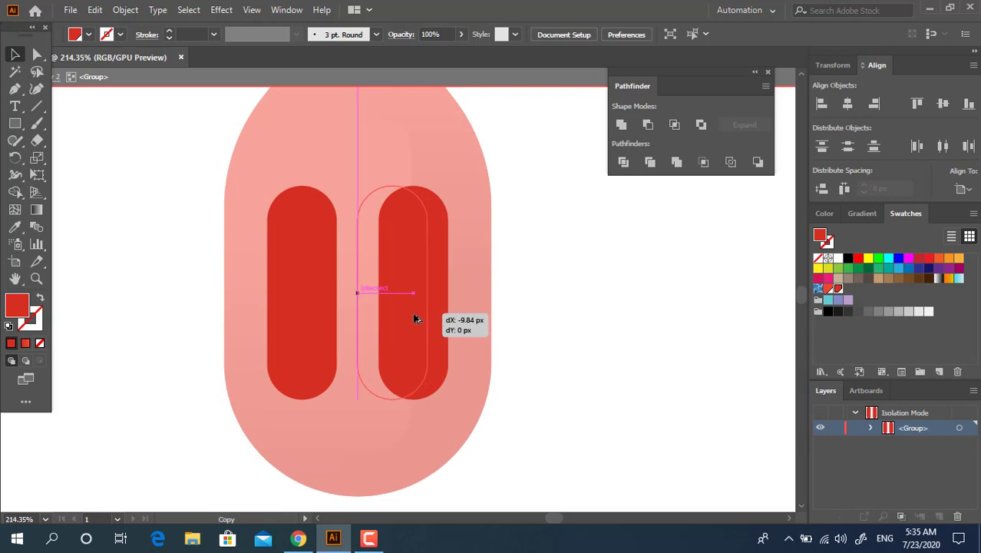
{"action": "left_click_drag", "start_coordinate": [414, 318], "coordinate": [442, 309]}
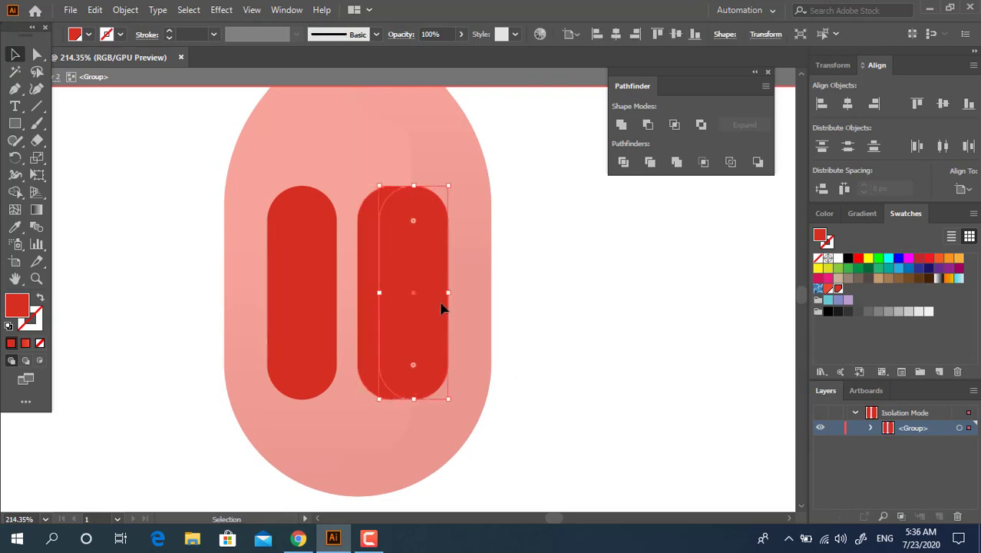
{"action": "left_click", "coordinate": [370, 311], "text": "shift"}
{"action": "left_click", "coordinate": [621, 162]}
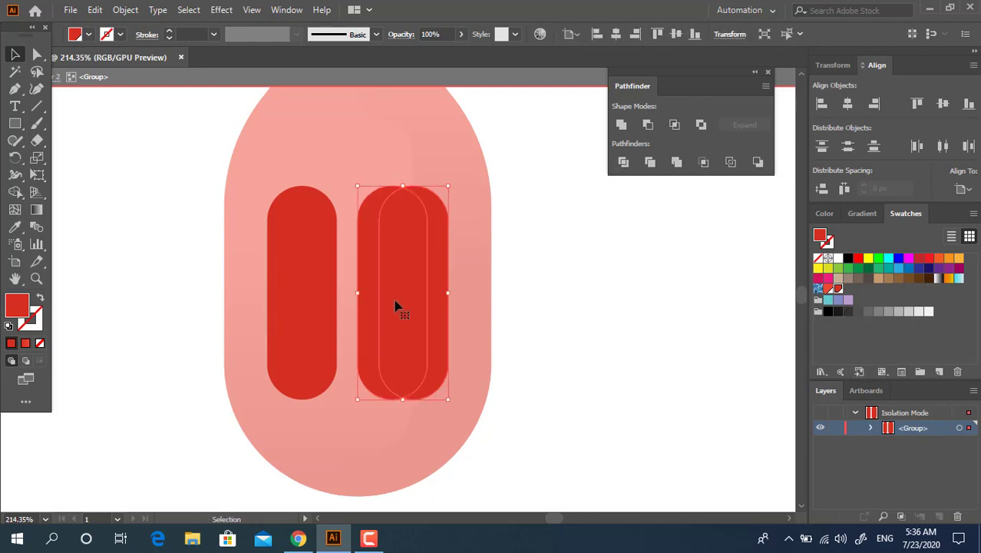
{"action": "double_click", "coordinate": [377, 313]}
{"action": "key", "text": "Delete"}
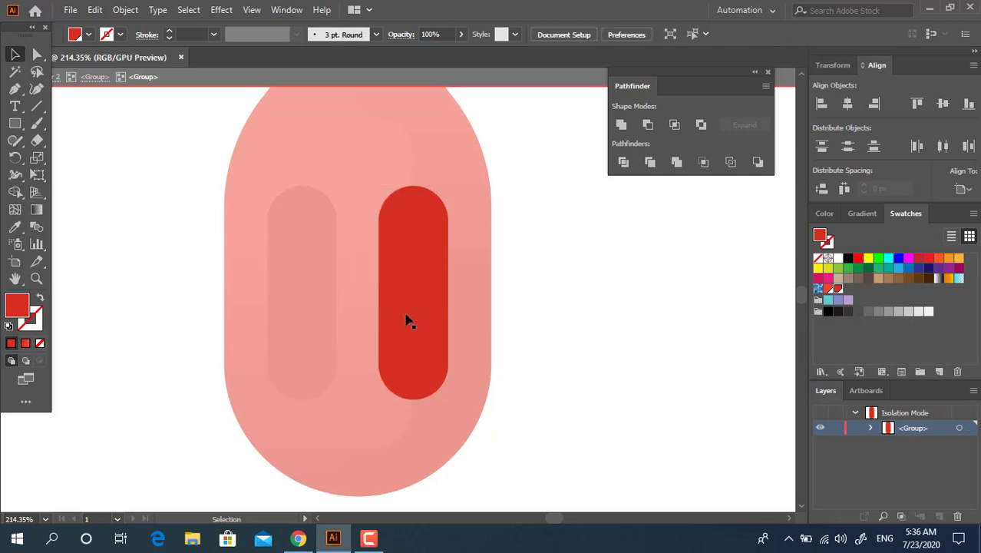
{"action": "left_click", "coordinate": [408, 322]}
{"action": "key", "text": "Delete"}
Recolour the crescent a darker red and save that colour as a new swatch.
{"action": "left_click", "coordinate": [441, 326]}
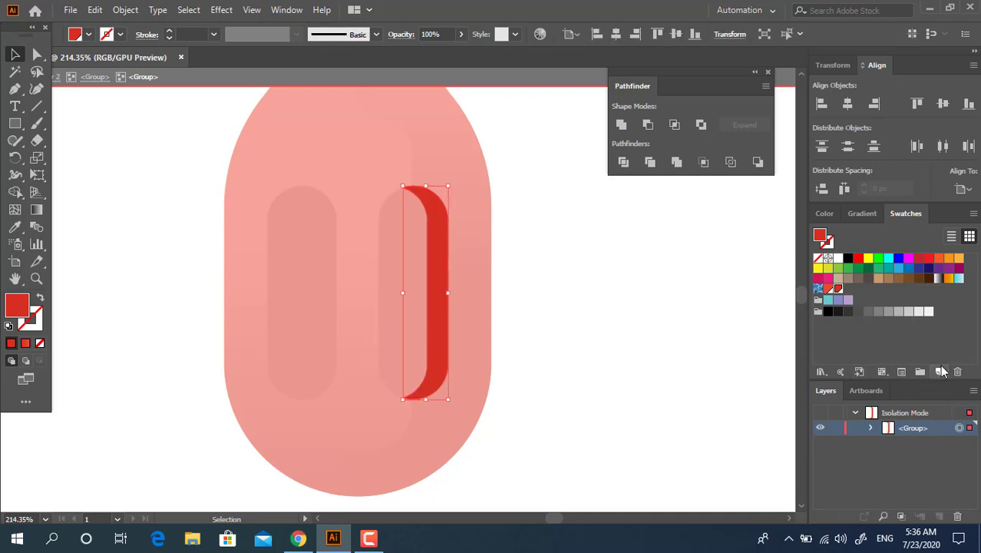
{"action": "left_click", "coordinate": [941, 372]}
{"action": "left_click", "coordinate": [130, 265]}
{"action": "double_click", "coordinate": [20, 305]}
{"action": "left_click", "coordinate": [175, 108]}
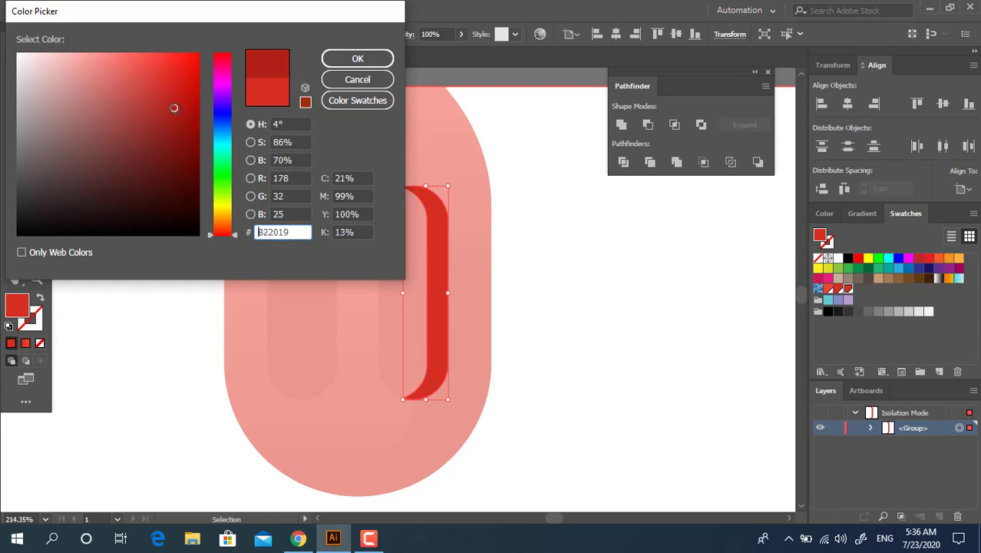
{"action": "left_click", "coordinate": [387, 58]}
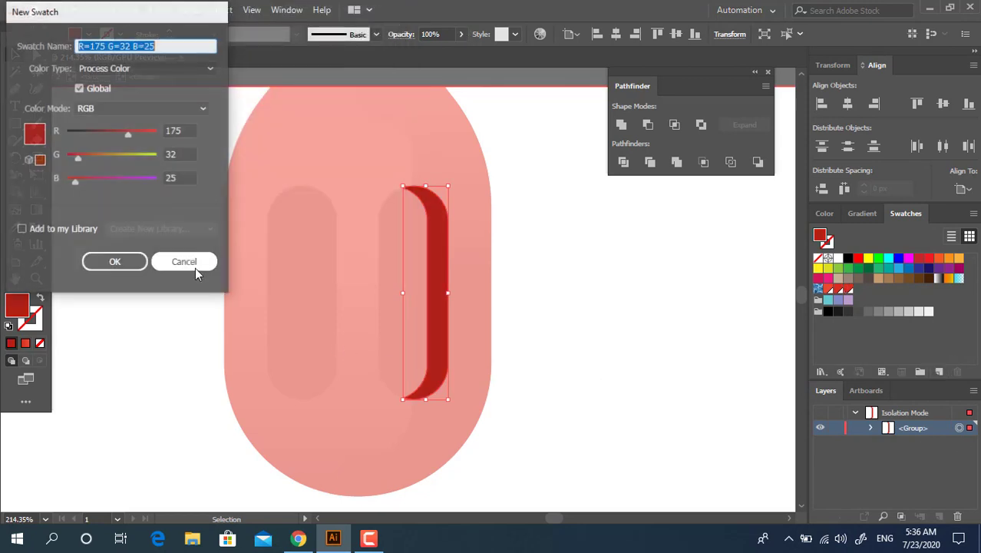
{"action": "left_click", "coordinate": [113, 258]}
{"action": "left_click", "coordinate": [35, 210]}
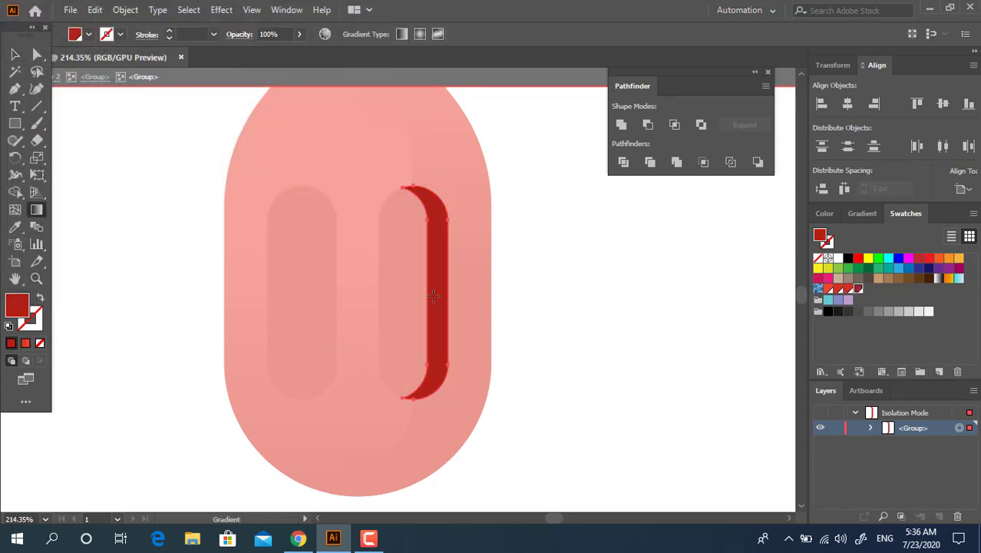
Merge the crescent and give it a horizontal gradient with dark red stops, nudged right.
{"action": "left_click", "coordinate": [433, 295]}
{"action": "left_click", "coordinate": [15, 55]}
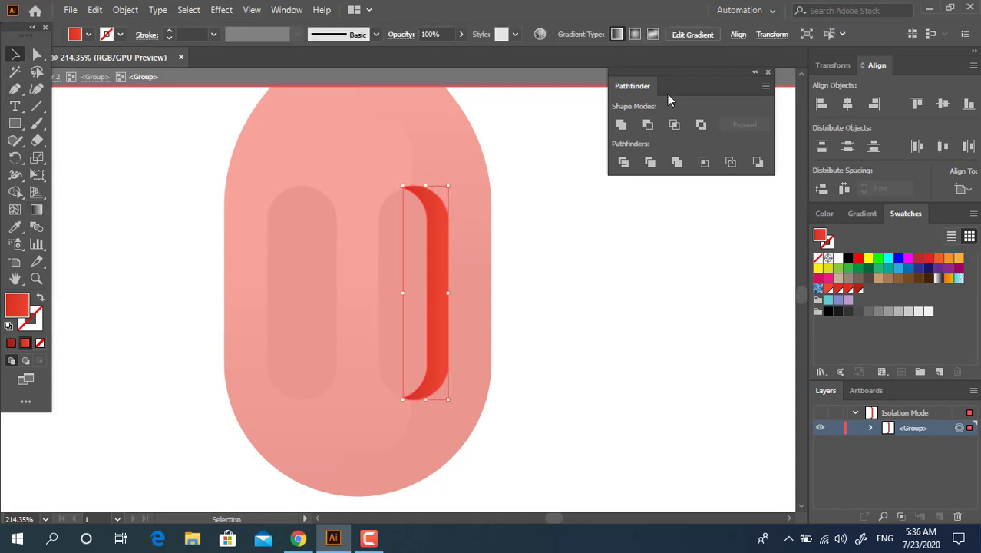
{"action": "left_click", "coordinate": [622, 127]}
{"action": "left_click", "coordinate": [36, 208]}
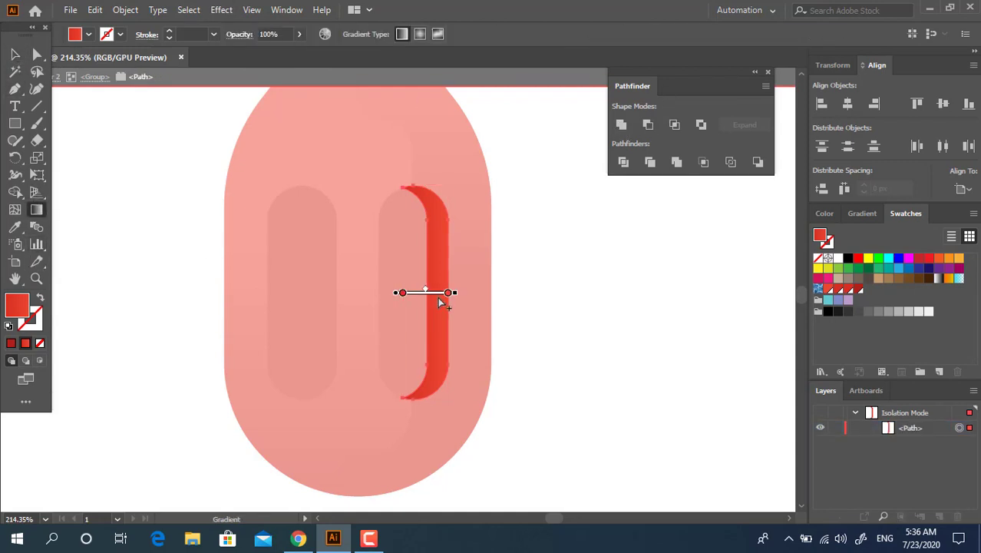
{"action": "double_click", "coordinate": [402, 293]}
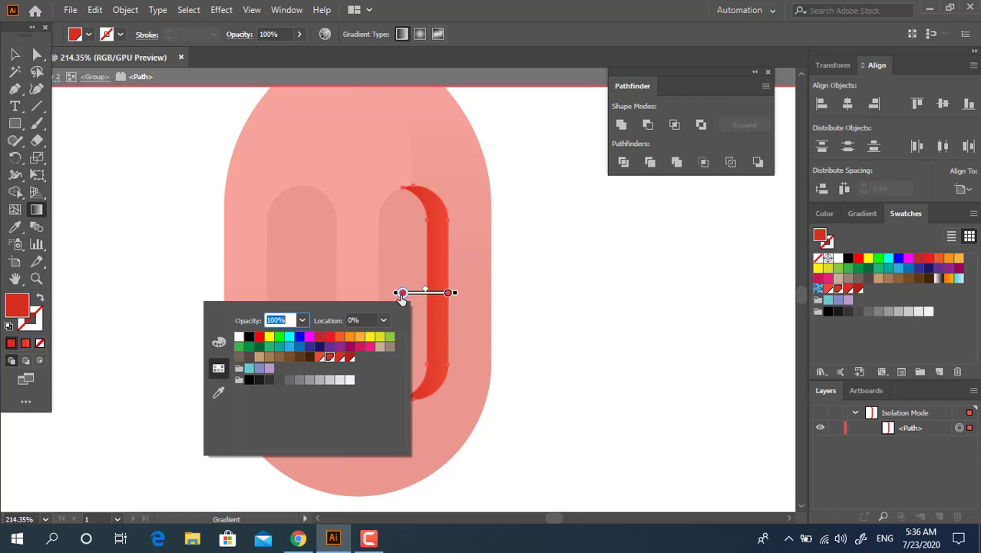
{"action": "left_click", "coordinate": [350, 358]}
{"action": "left_click", "coordinate": [449, 292]}
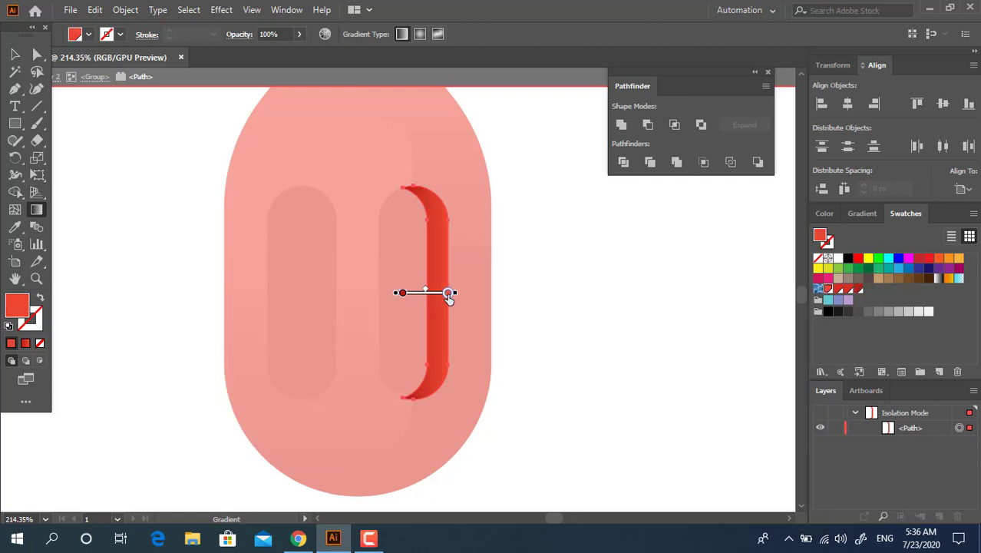
{"action": "double_click", "coordinate": [448, 293]}
{"action": "left_click", "coordinate": [375, 358]}
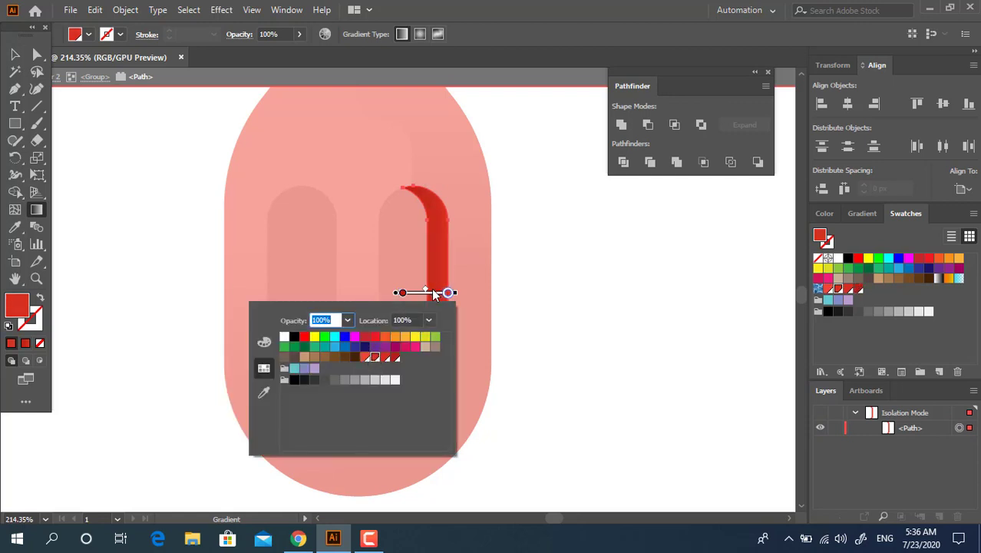
{"action": "left_click_drag", "start_coordinate": [435, 294], "coordinate": [445, 297]}
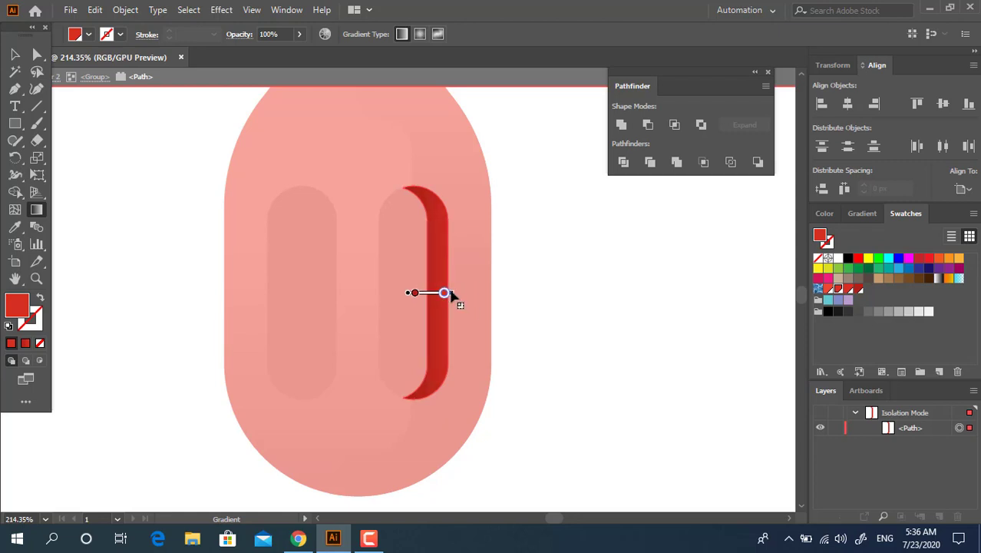
{"action": "left_click", "coordinate": [14, 55]}
Zoom in on the capsule grooves and enter their group for editing.
{"action": "double_click", "coordinate": [556, 297]}
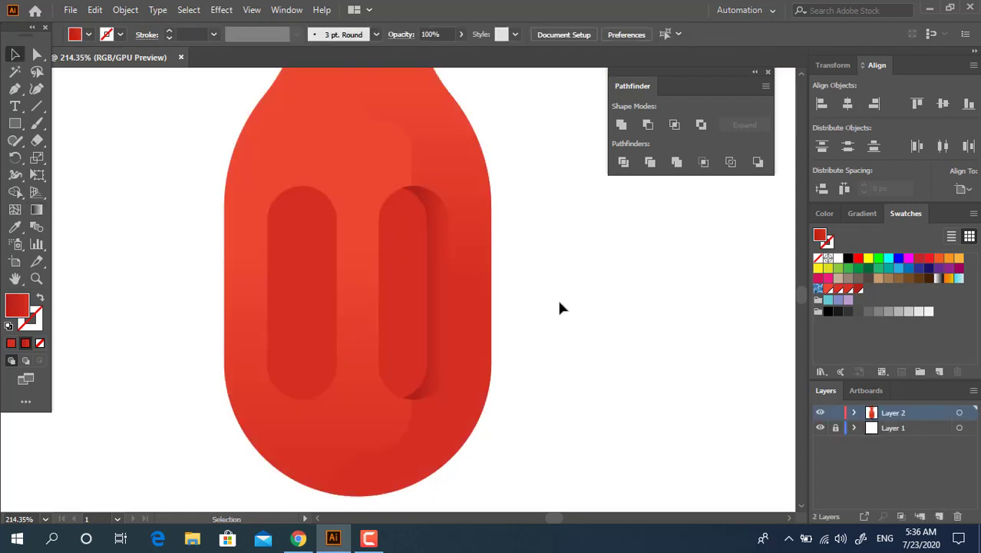
{"action": "key", "text": "z"}
{"action": "key", "text": "ctrl+0"}
{"action": "mouse_move", "coordinate": [480, 256]}
{"action": "left_mouse_down"}
{"action": "mouse_move", "coordinate": [476, 269]}
{"action": "mouse_move", "coordinate": [517, 291]}
{"action": "left_mouse_up"}
{"action": "left_click", "coordinate": [517, 292]}
{"action": "left_click", "coordinate": [13, 54]}
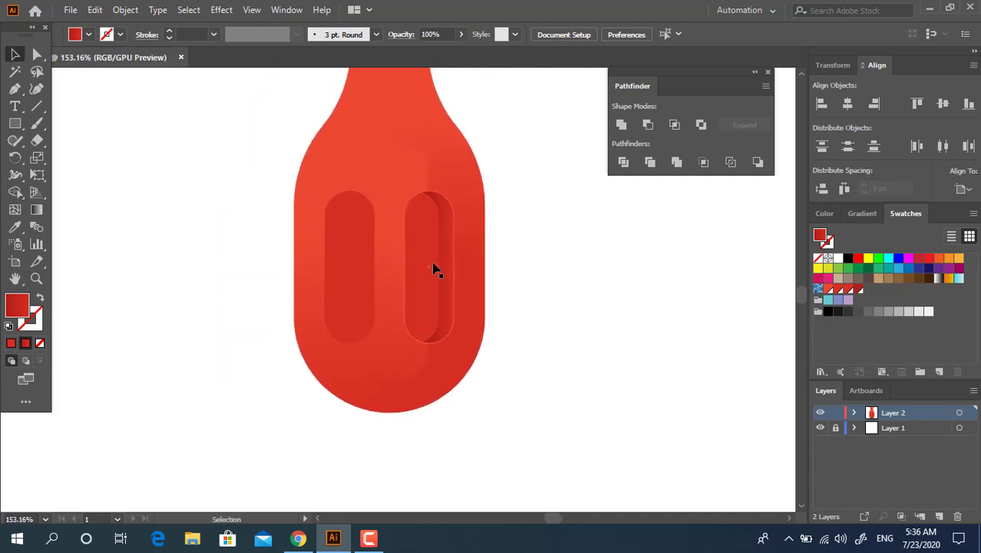
{"action": "left_click", "coordinate": [438, 287]}
{"action": "double_click", "coordinate": [348, 281]}
Copy the right capsule onto the left one and try moving its shading, undoing the move.
{"action": "left_click_drag", "start_coordinate": [434, 288], "coordinate": [358, 287]}
{"action": "right_click", "coordinate": [366, 278]}
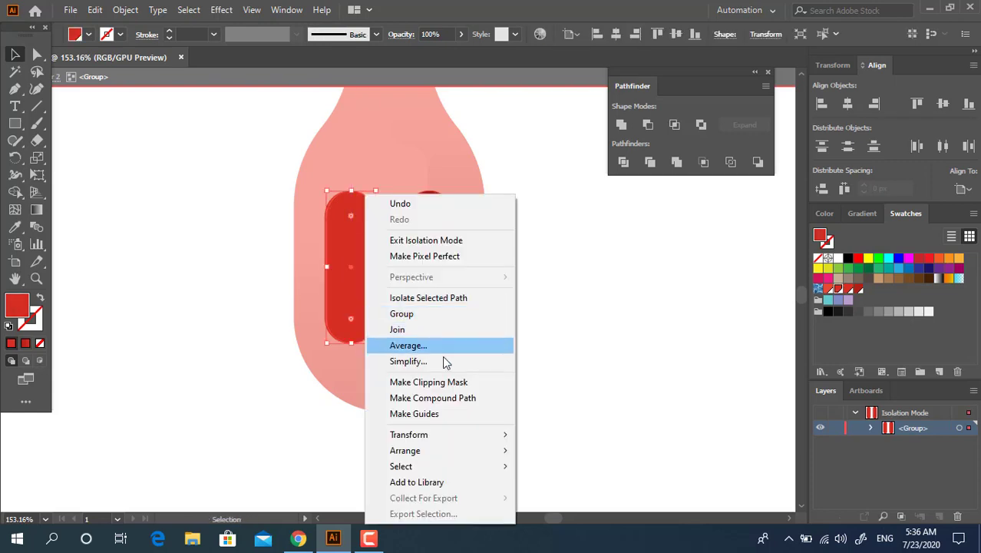
{"action": "left_click", "coordinate": [645, 331]}
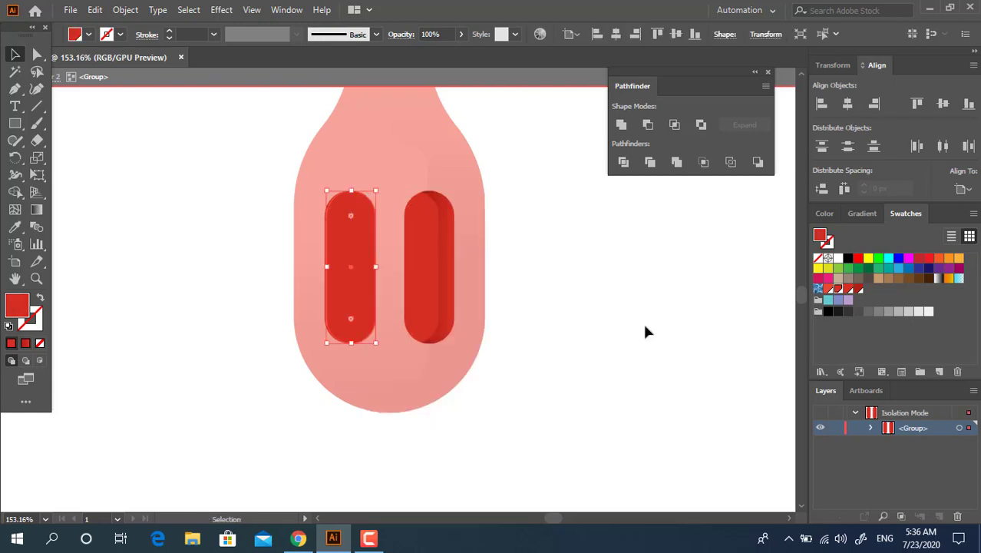
{"action": "left_click", "coordinate": [429, 263]}
{"action": "left_click_drag", "start_coordinate": [449, 277], "coordinate": [528, 280]}
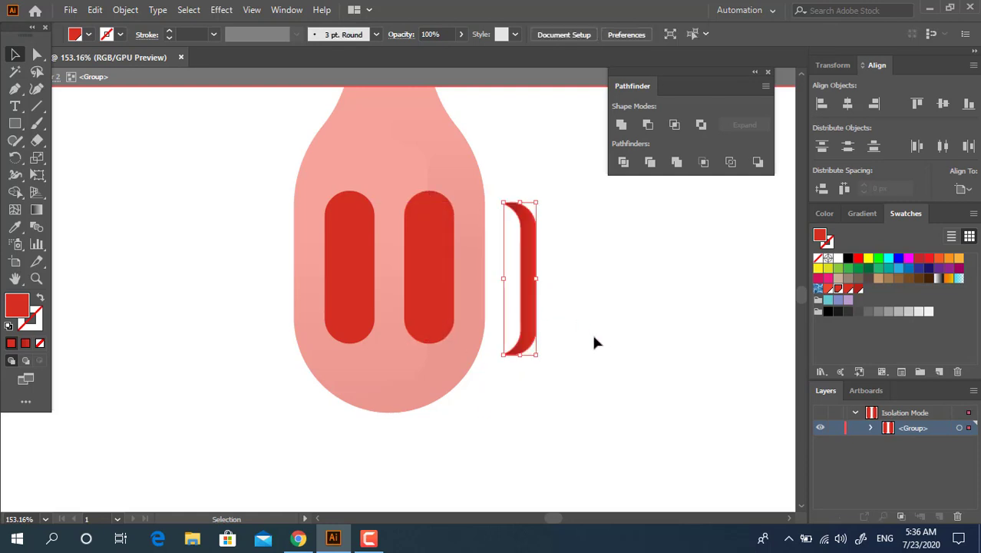
{"action": "key", "text": "ctrl+z"}
{"action": "right_click", "coordinate": [452, 296]}
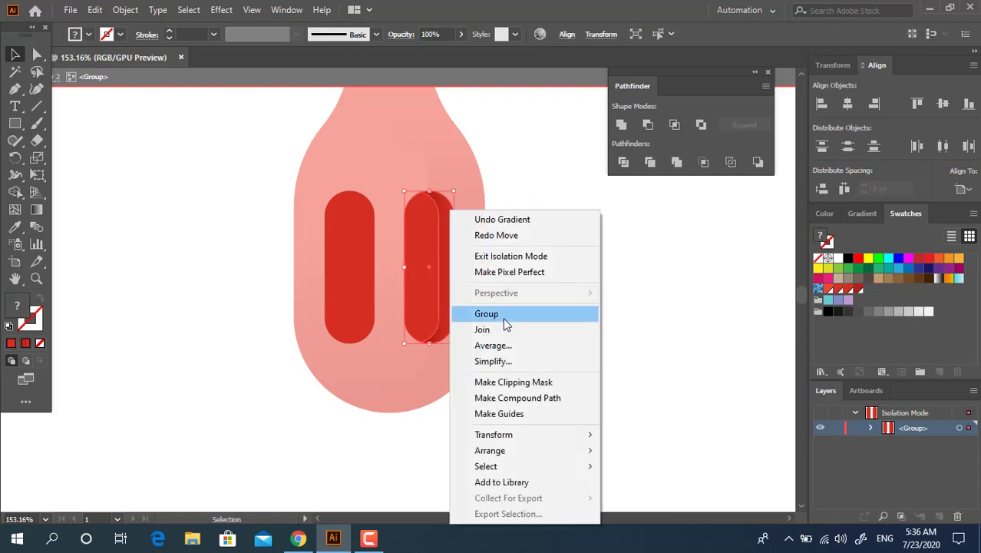
{"action": "left_click", "coordinate": [510, 321]}
{"action": "left_click", "coordinate": [604, 342]}
Copy the right groove's crescent shading onto the left groove, reflect it vertically, and exit the group.
{"action": "left_click_drag", "start_coordinate": [441, 290], "coordinate": [362, 286]}
{"action": "right_click", "coordinate": [363, 281]}
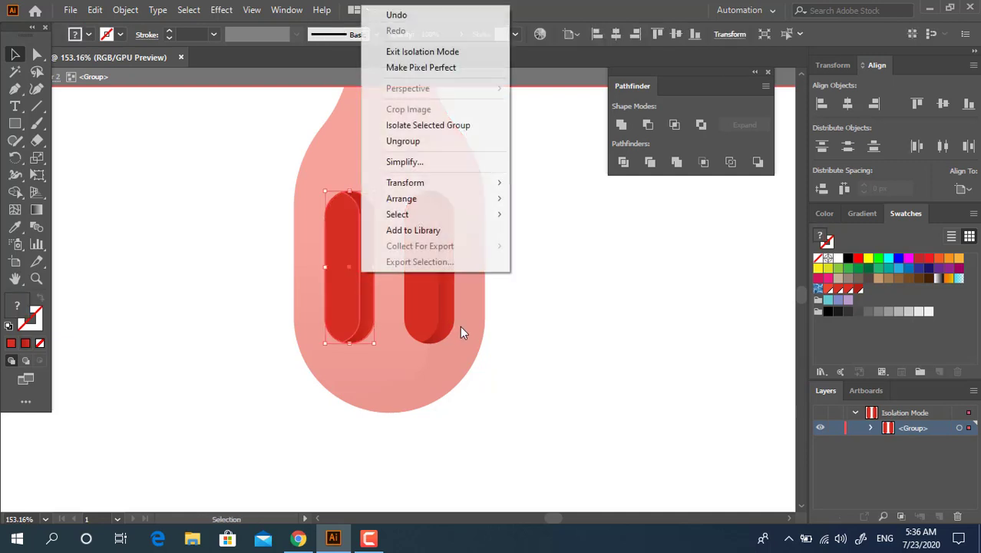
{"action": "mouse_move", "coordinate": [405, 183]}
{"action": "left_click", "coordinate": [541, 234]}
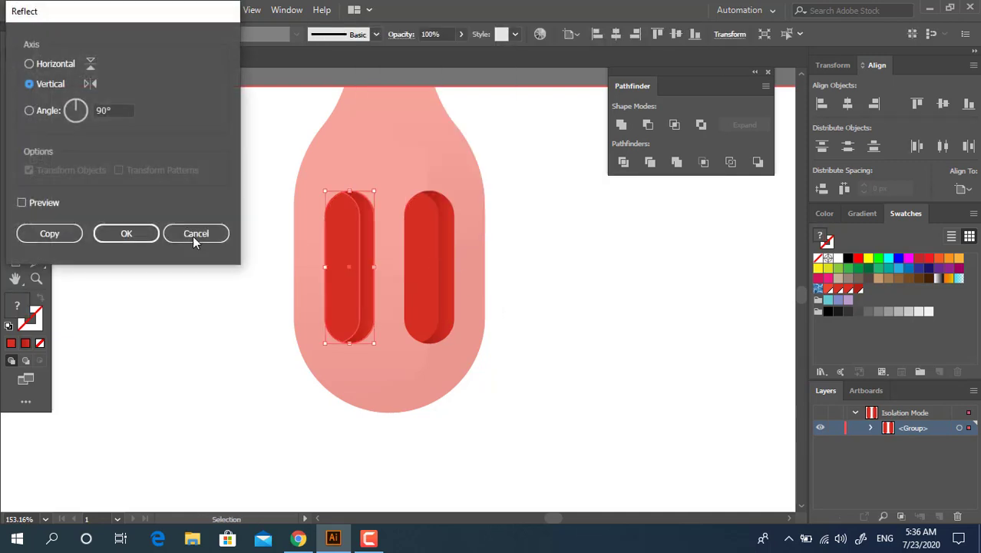
{"action": "key", "text": "Return"}
{"action": "double_click", "coordinate": [594, 313]}
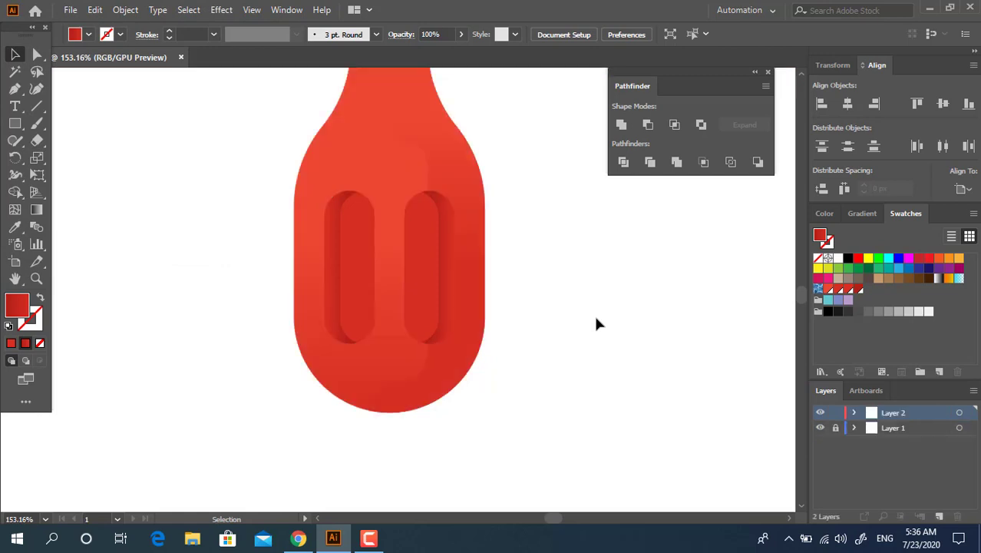
{"action": "key", "text": "z"}
{"action": "mouse_move", "coordinate": [562, 254]}
{"action": "left_mouse_down"}
{"action": "mouse_move", "coordinate": [513, 328]}
{"action": "mouse_move", "coordinate": [454, 306]}
{"action": "mouse_move", "coordinate": [429, 228]}
{"action": "mouse_move", "coordinate": [464, 265]}
{"action": "mouse_move", "coordinate": [428, 223]}
{"action": "mouse_move", "coordinate": [399, 221]}
{"action": "left_mouse_up"}
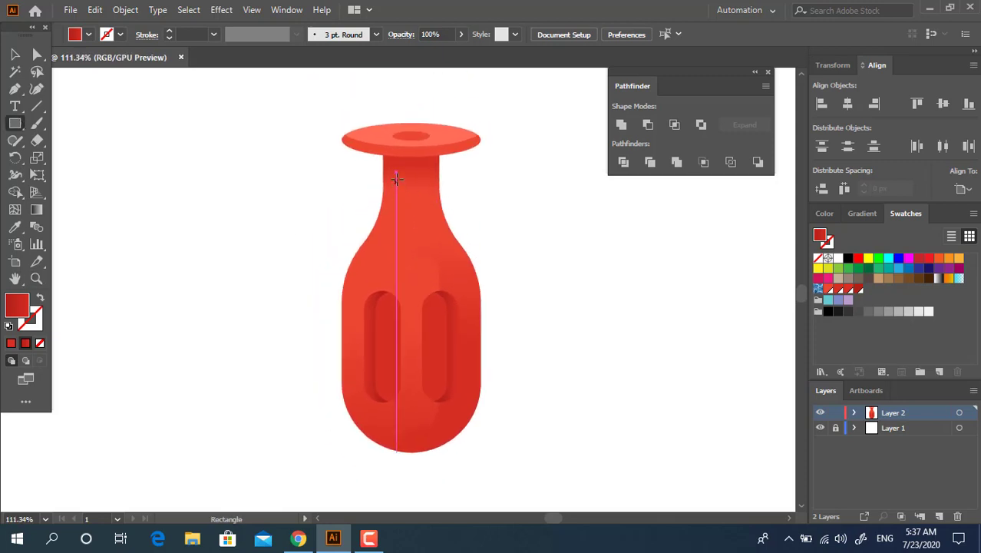
{"action": "left_click_drag", "start_coordinate": [399, 177], "coordinate": [414, 218]}
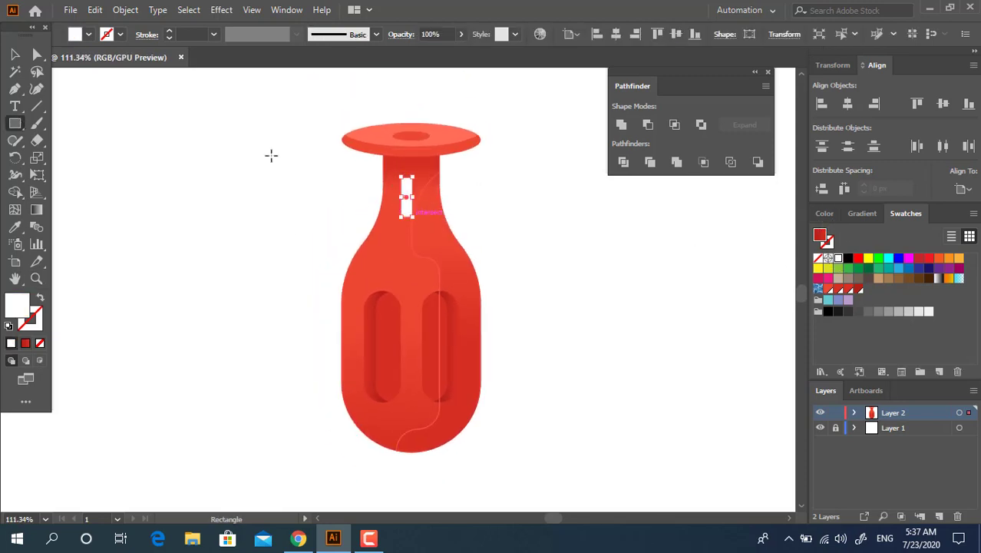
{"action": "left_click", "coordinate": [36, 54]}
{"action": "key", "text": "z"}
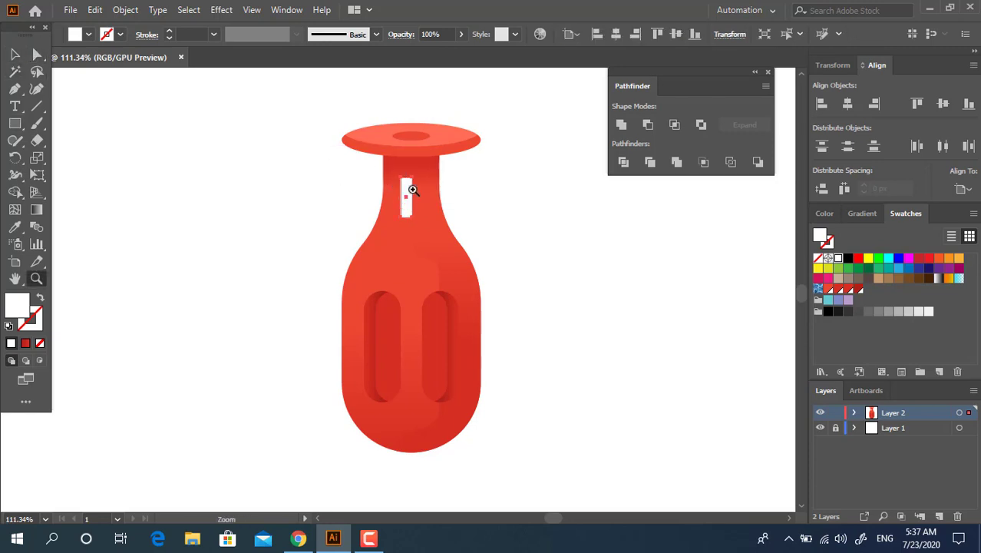
{"action": "left_click", "coordinate": [413, 190]}
{"action": "left_click", "coordinate": [16, 55]}
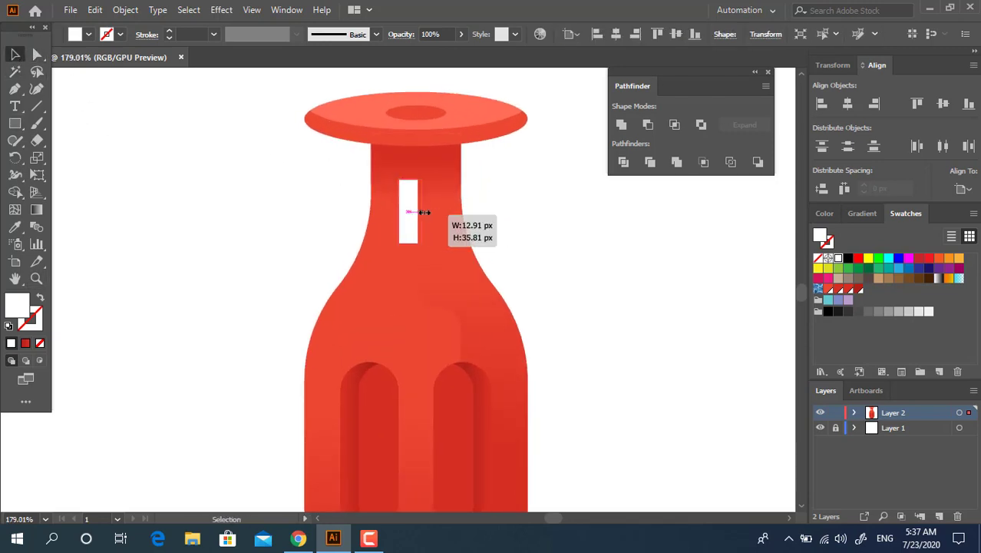
{"action": "left_click_drag", "start_coordinate": [419, 218], "coordinate": [382, 292]}
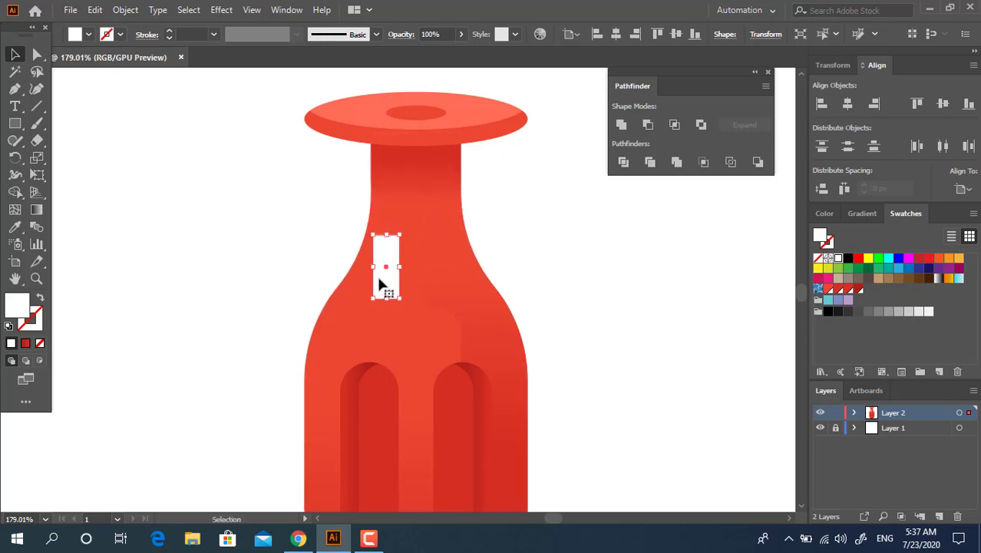
{"action": "key", "text": "Delete"}
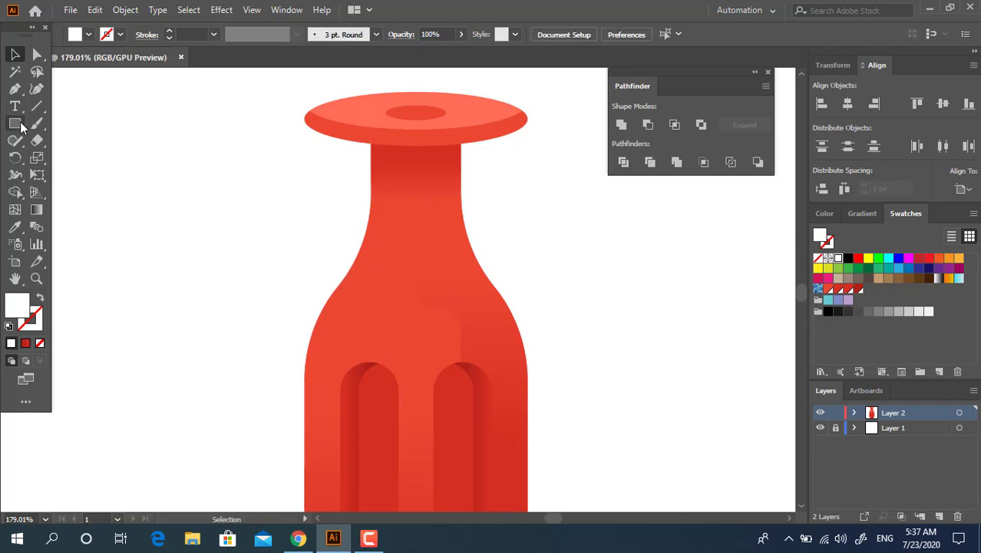
Draw a white ellipse on the upper handle body and reshape its anchors into a slanted leaf.
{"action": "left_click_drag", "start_coordinate": [14, 123], "coordinate": [68, 160]}
{"action": "left_click_drag", "start_coordinate": [369, 292], "coordinate": [454, 330]}
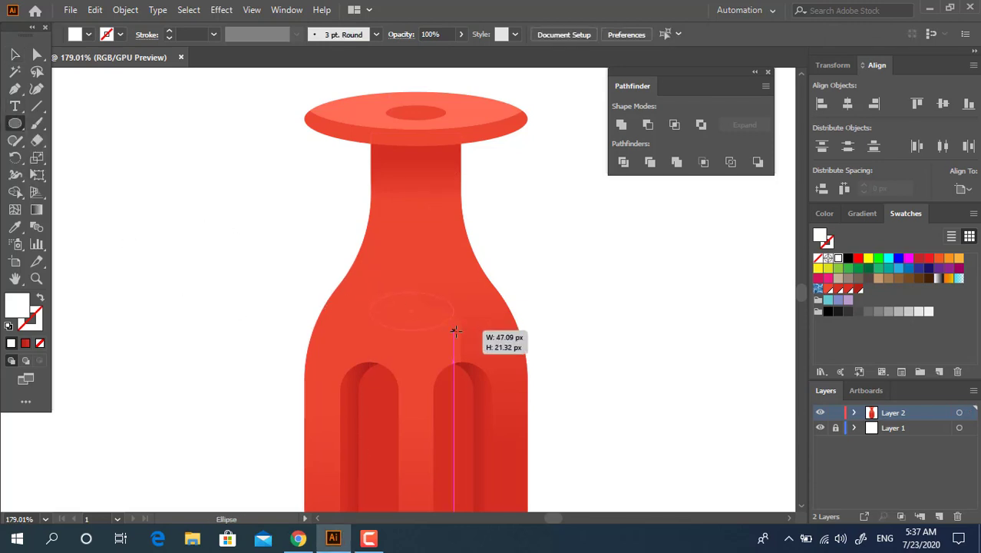
{"action": "left_click", "coordinate": [14, 54]}
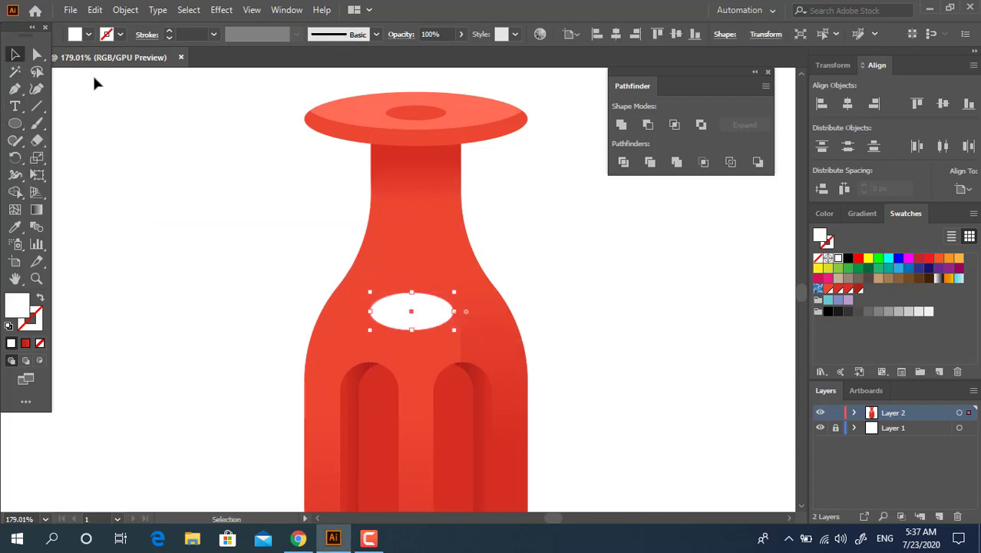
{"action": "key", "text": "a"}
{"action": "left_click", "coordinate": [411, 334]}
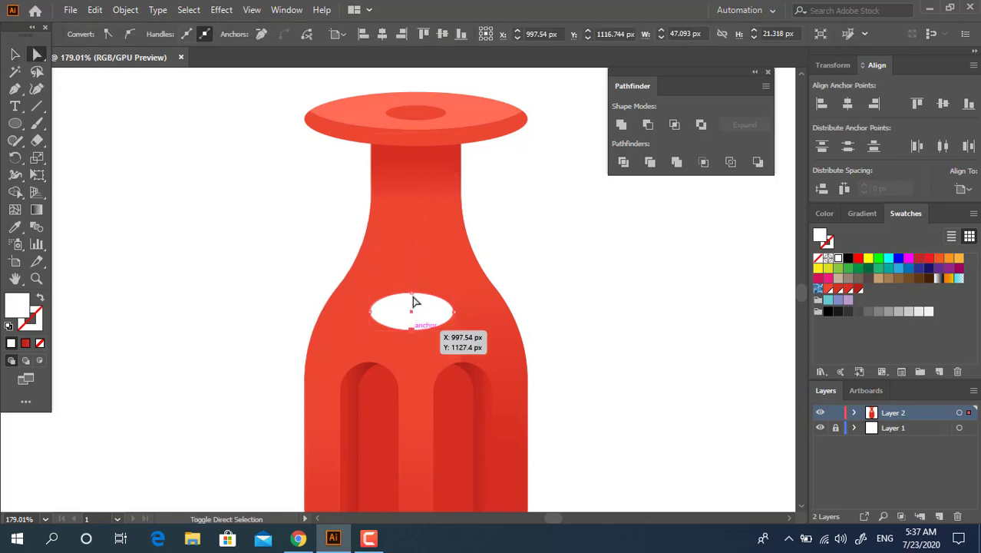
{"action": "left_click_drag", "start_coordinate": [413, 297], "coordinate": [416, 286]}
{"action": "left_click_drag", "start_coordinate": [370, 311], "coordinate": [354, 331]}
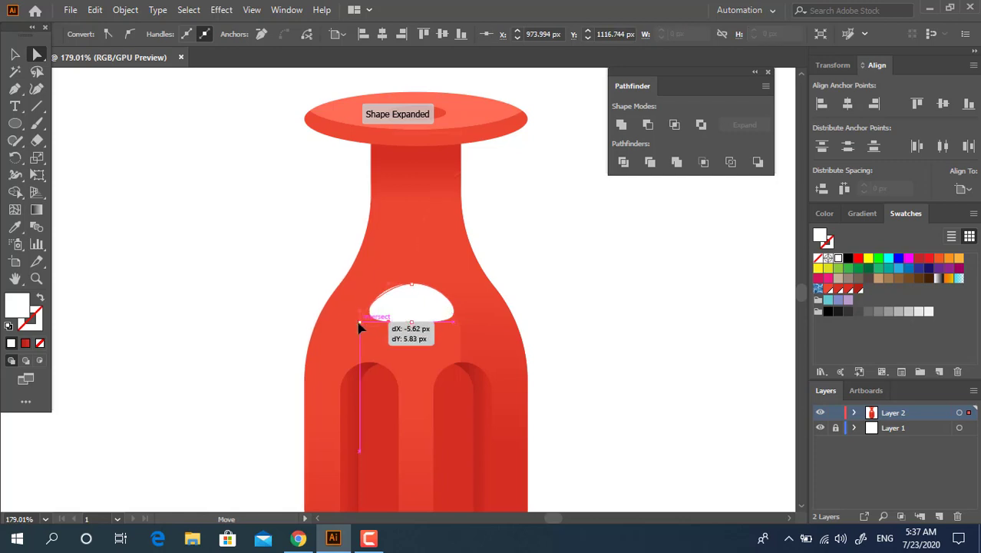
{"action": "mouse_move", "coordinate": [411, 285]}
{"action": "left_mouse_down"}
{"action": "mouse_move", "coordinate": [384, 289]}
{"action": "mouse_move", "coordinate": [415, 290]}
{"action": "mouse_move", "coordinate": [415, 300]}
{"action": "mouse_move", "coordinate": [395, 285]}
{"action": "mouse_move", "coordinate": [403, 287]}
{"action": "left_mouse_up"}
Set the highlight's opacity to 30% and tilt it slightly to follow the handle.
{"action": "key", "text": "v"}
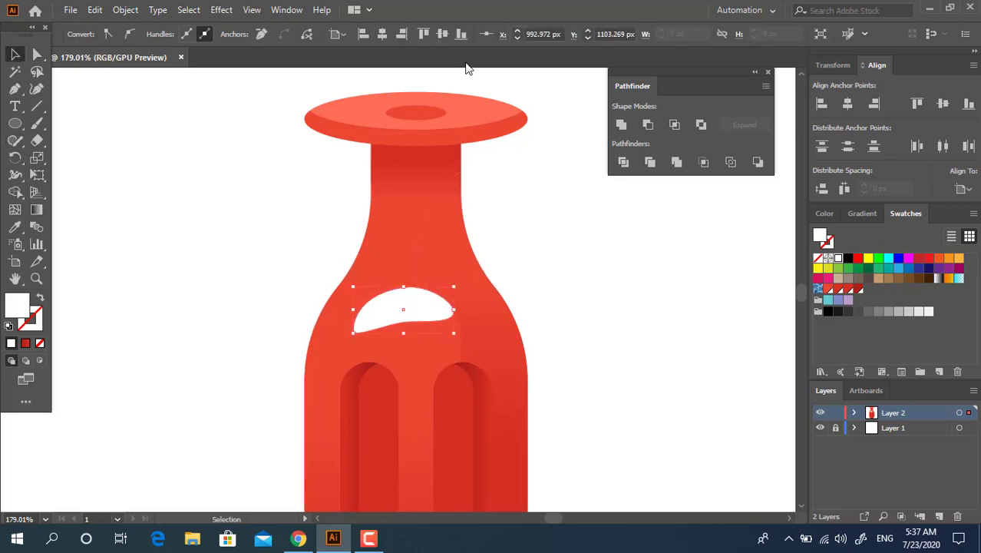
{"action": "left_click", "coordinate": [388, 294]}
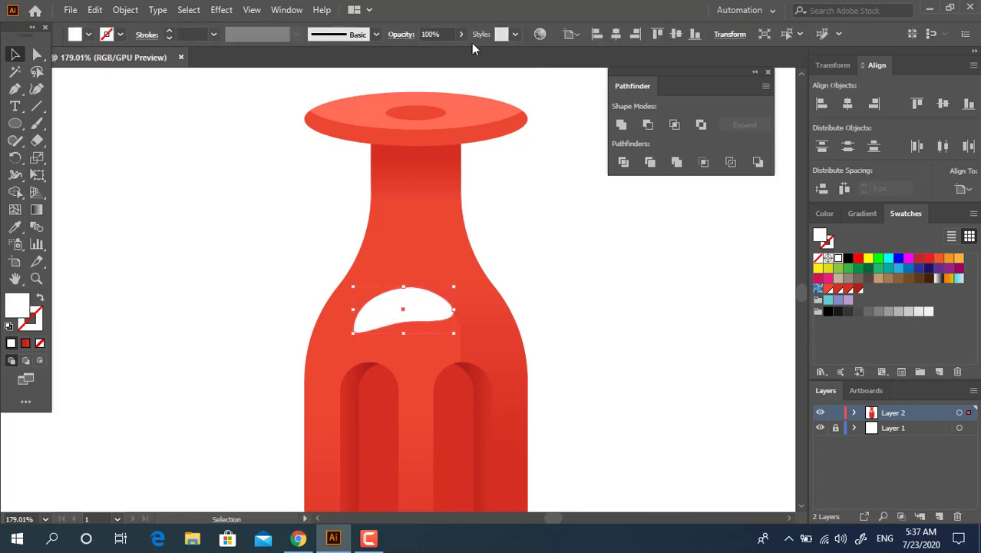
{"action": "left_click", "coordinate": [442, 35]}
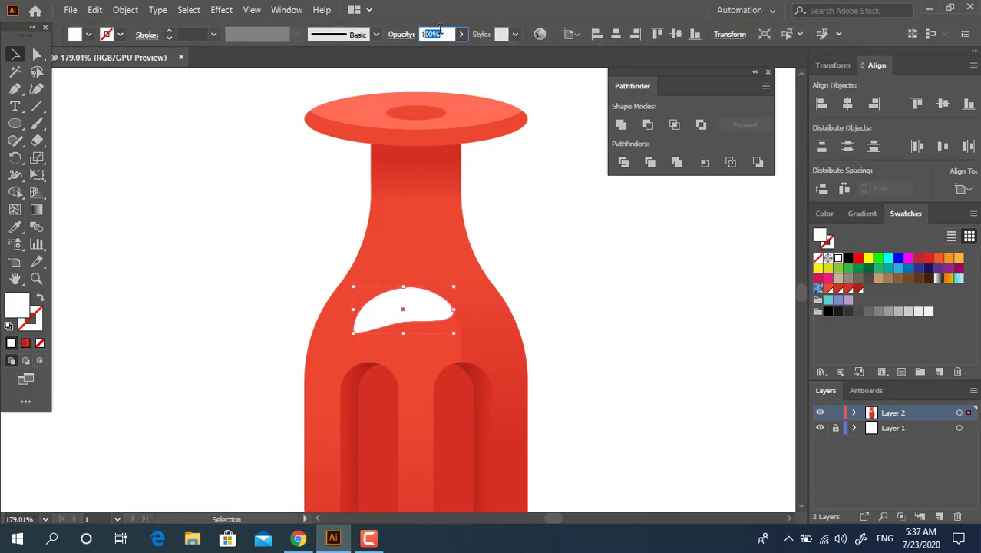
{"action": "left_click", "coordinate": [420, 34]}
{"action": "double_click", "coordinate": [421, 34]}
{"action": "type", "text": "30"}
{"action": "key", "text": "Return"}
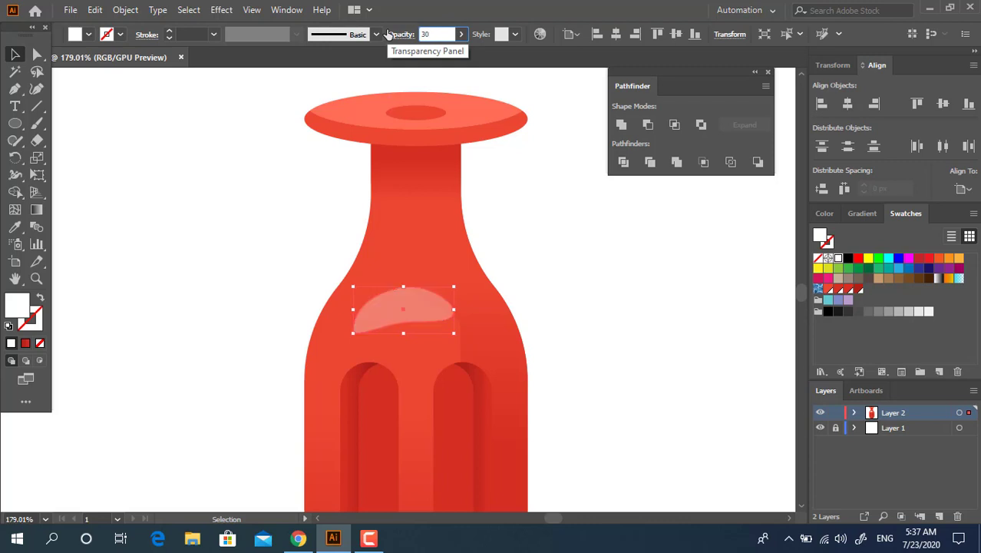
{"action": "mouse_move", "coordinate": [437, 313]}
{"action": "left_mouse_down"}
{"action": "mouse_move", "coordinate": [421, 327]}
{"action": "mouse_move", "coordinate": [442, 345]}
{"action": "mouse_move", "coordinate": [460, 328]}
{"action": "left_mouse_up"}
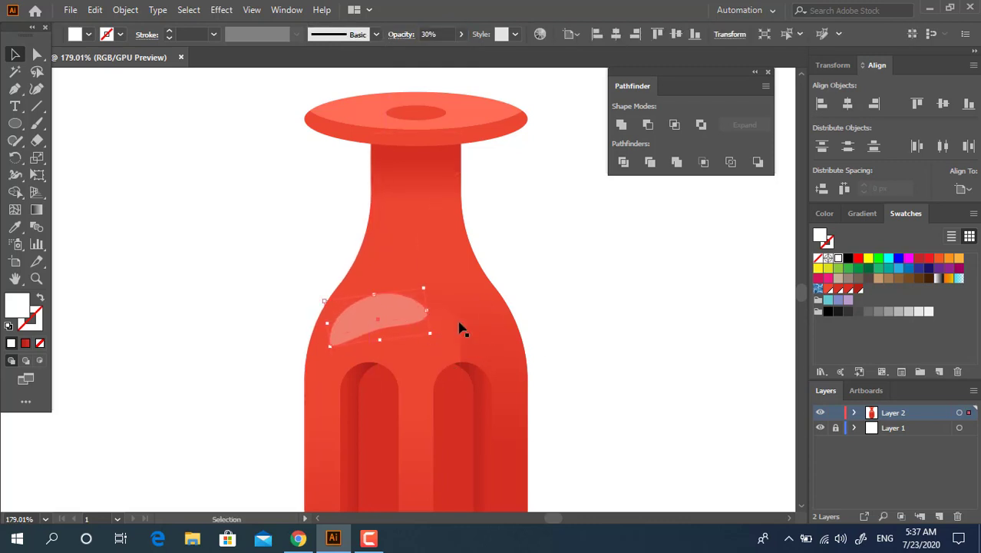
{"action": "key", "text": "z"}
{"action": "left_click_drag", "start_coordinate": [460, 257], "coordinate": [69, 100]}
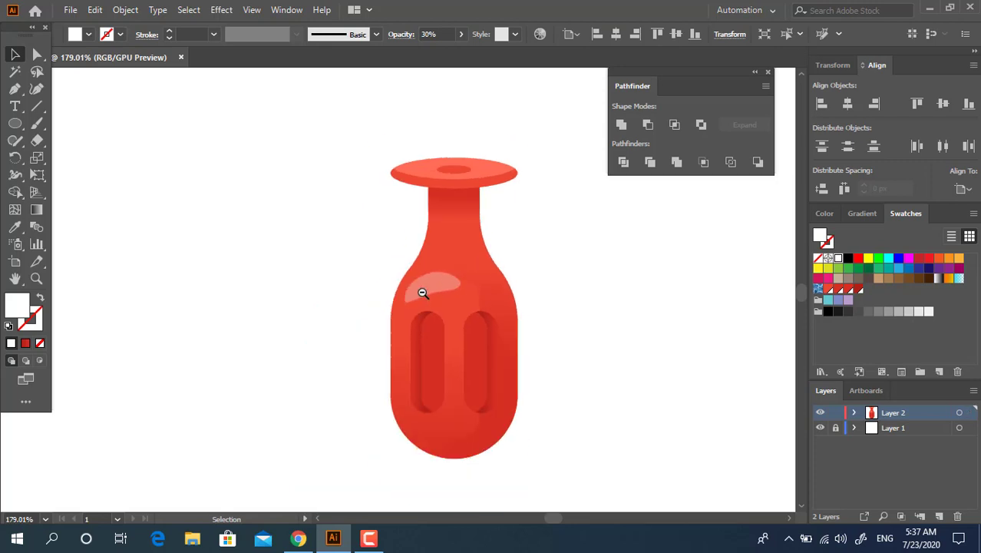
Draw a tall shaft rectangle rising from the handle top and fill it light grey #AFB8BC.
{"action": "left_click", "coordinate": [14, 54]}
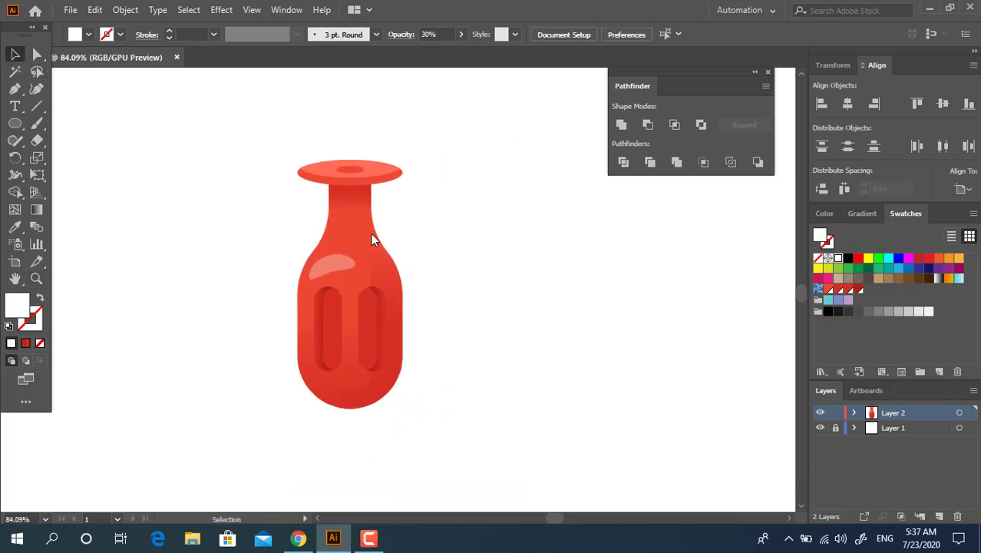
{"action": "left_click", "coordinate": [347, 264]}
{"action": "left_click", "coordinate": [567, 214]}
{"action": "key", "text": "z"}
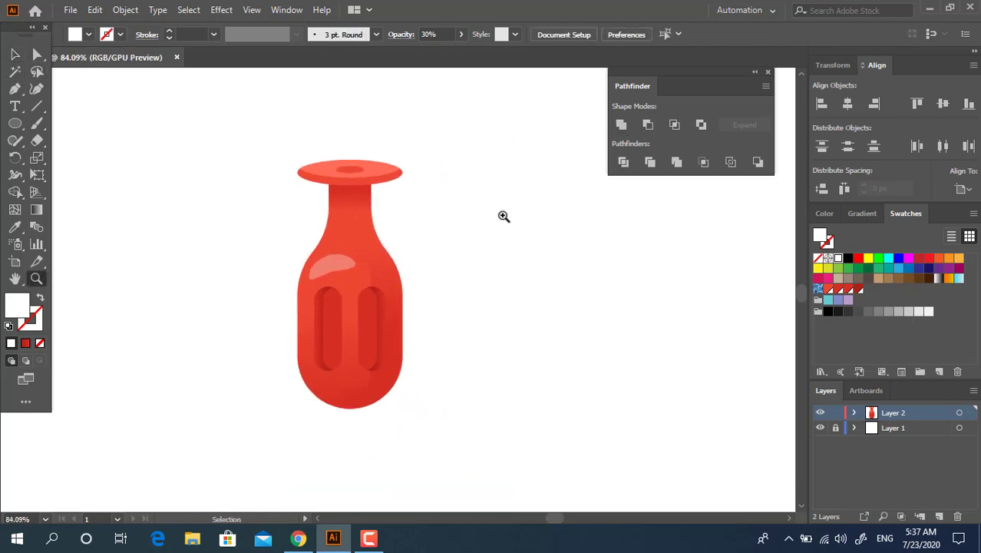
{"action": "mouse_move", "coordinate": [500, 214]}
{"action": "left_mouse_down"}
{"action": "mouse_move", "coordinate": [536, 223]}
{"action": "mouse_move", "coordinate": [516, 265]}
{"action": "mouse_move", "coordinate": [489, 281]}
{"action": "mouse_move", "coordinate": [470, 334]}
{"action": "left_mouse_up"}
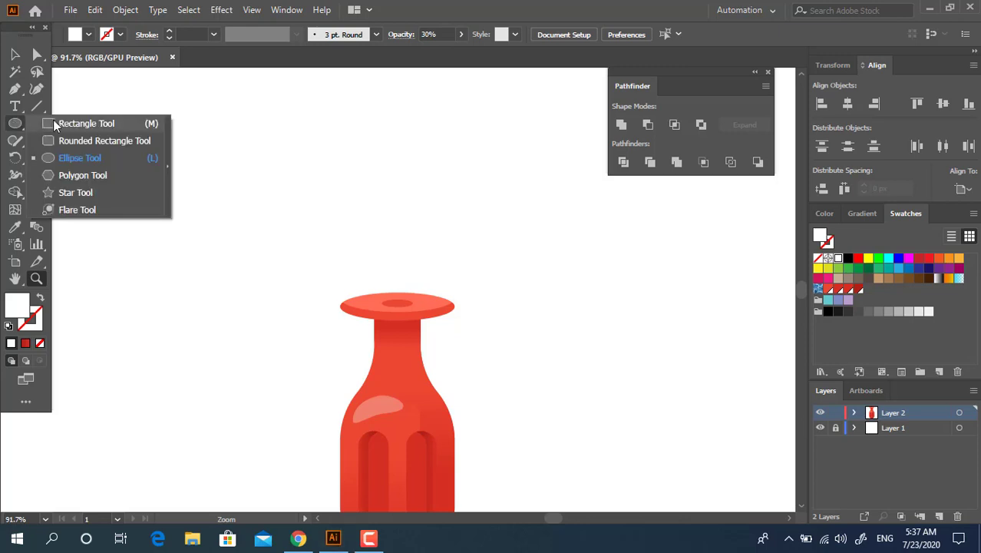
{"action": "left_click_drag", "start_coordinate": [13, 125], "coordinate": [65, 123]}
{"action": "left_click_drag", "start_coordinate": [382, 301], "coordinate": [413, 142]}
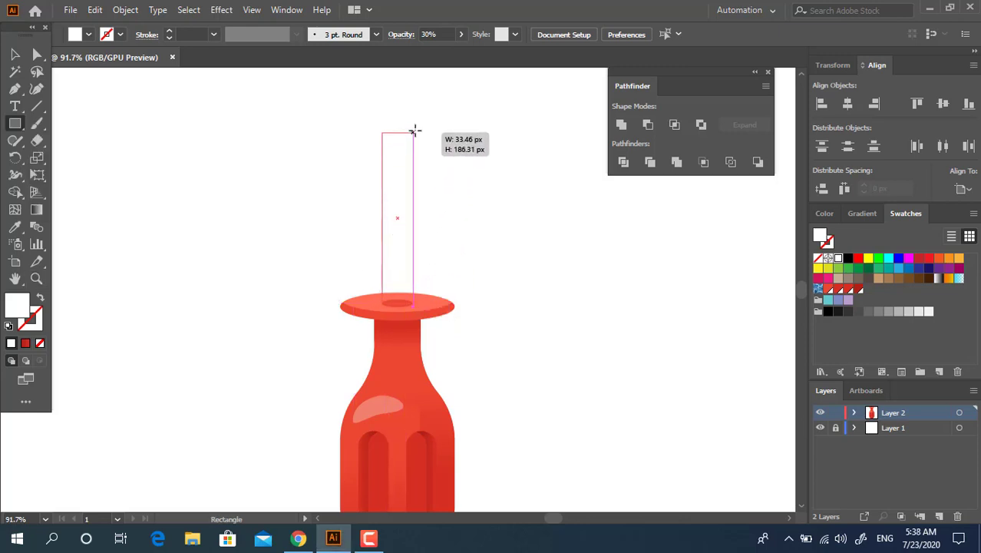
{"action": "left_click_drag", "start_coordinate": [413, 142], "coordinate": [413, 115]}
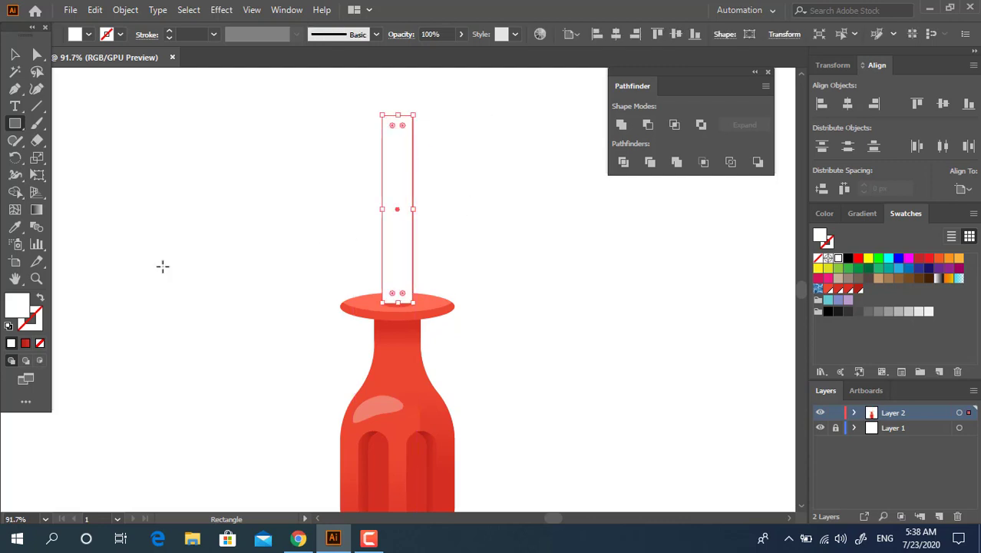
{"action": "double_click", "coordinate": [17, 304]}
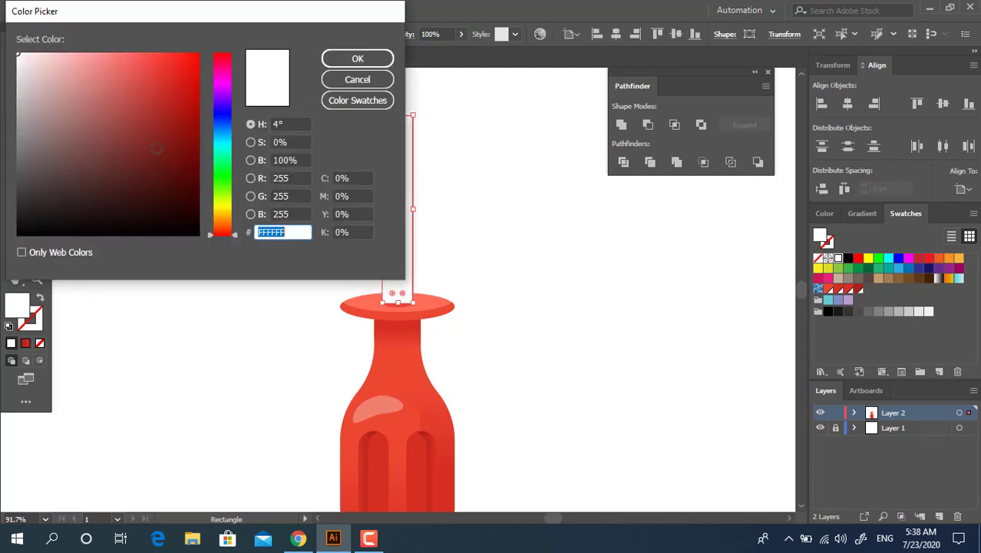
{"action": "left_click", "coordinate": [218, 135]}
{"action": "left_click_drag", "start_coordinate": [34, 84], "coordinate": [29, 98]}
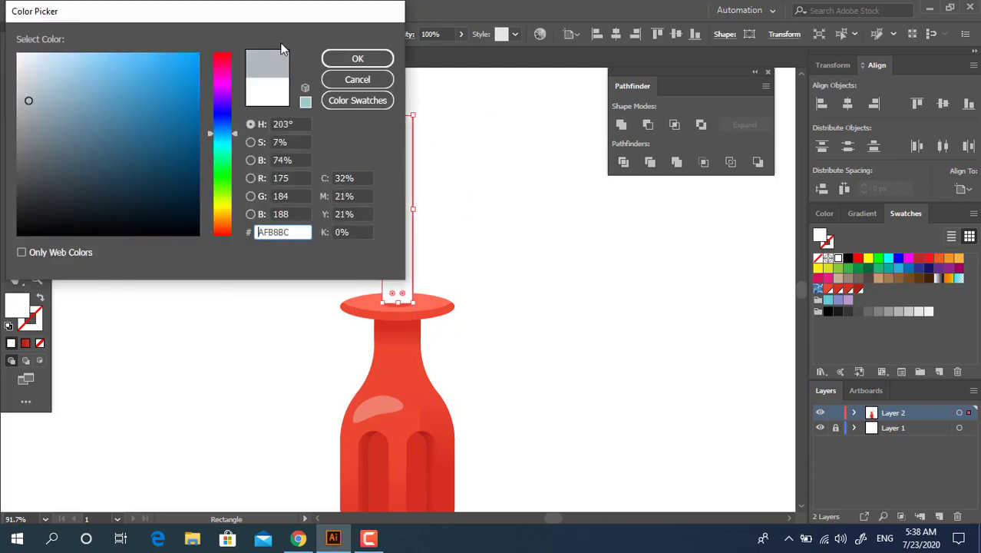
{"action": "left_click", "coordinate": [357, 58]}
Select the shaft rectangle's bottom anchors for rounding.
{"action": "left_click", "coordinate": [37, 54]}
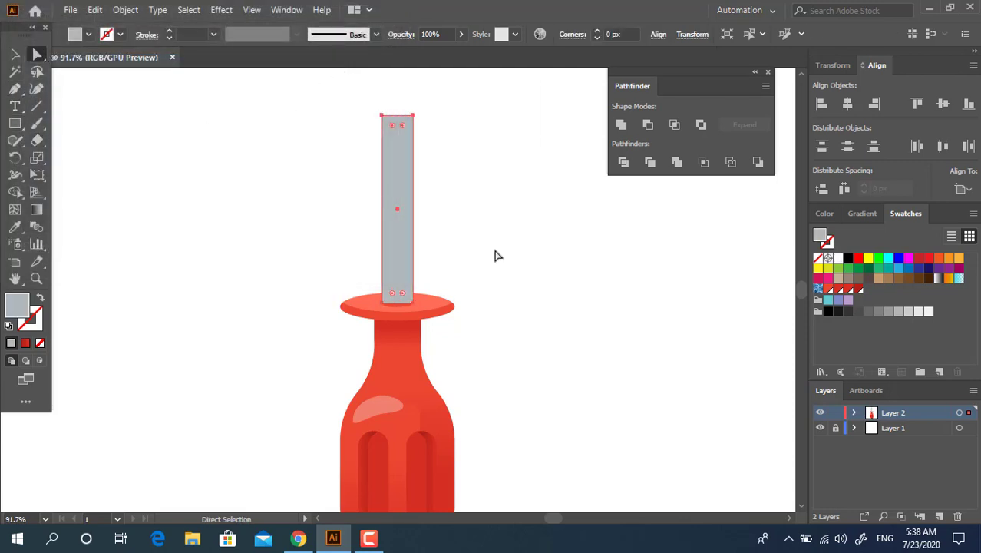
{"action": "left_click", "coordinate": [572, 292]}
{"action": "mouse_move", "coordinate": [418, 312]}
{"action": "left_mouse_down"}
{"action": "mouse_move", "coordinate": [380, 305]}
{"action": "mouse_move", "coordinate": [430, 181]}
{"action": "left_mouse_up"}
Round the shaft's bottom corners and nudge the shaft down into the bolster.
{"action": "key", "text": "z"}
{"action": "left_click_drag", "start_coordinate": [492, 319], "coordinate": [476, 302]}
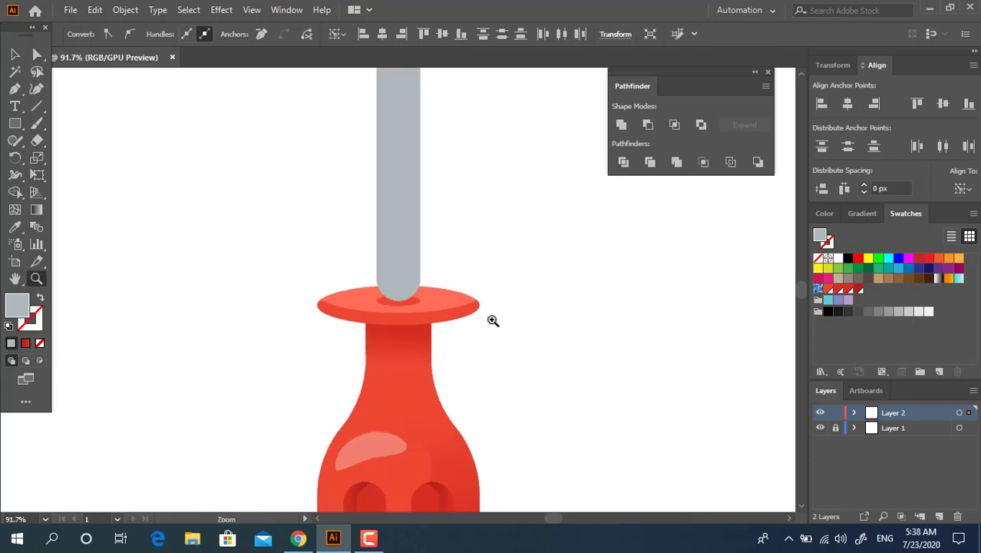
{"action": "left_click", "coordinate": [14, 55]}
{"action": "left_click_drag", "start_coordinate": [402, 154], "coordinate": [401, 174]}
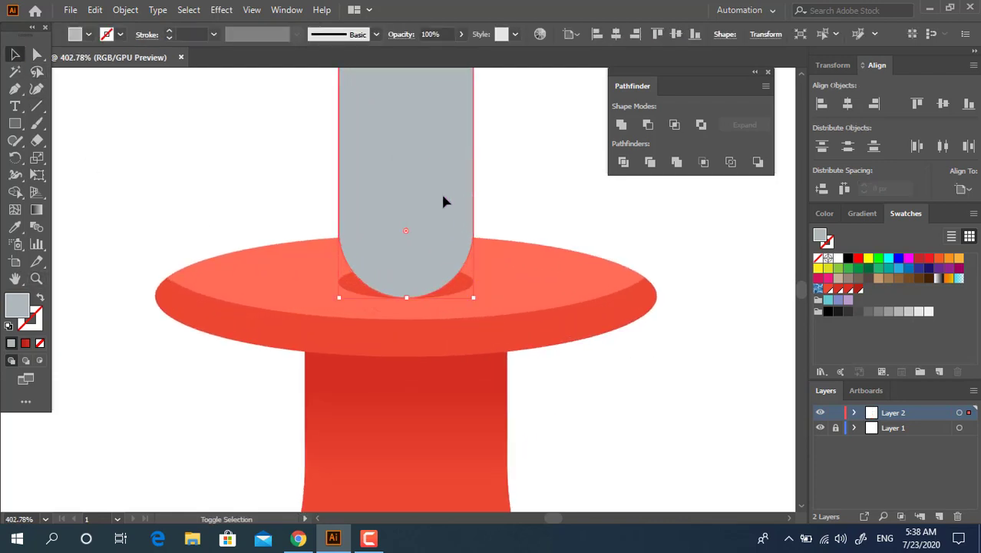
{"action": "left_click", "coordinate": [536, 189]}
{"action": "key", "text": "ctrl+0"}
{"action": "left_click_drag", "start_coordinate": [465, 271], "coordinate": [464, 435]}
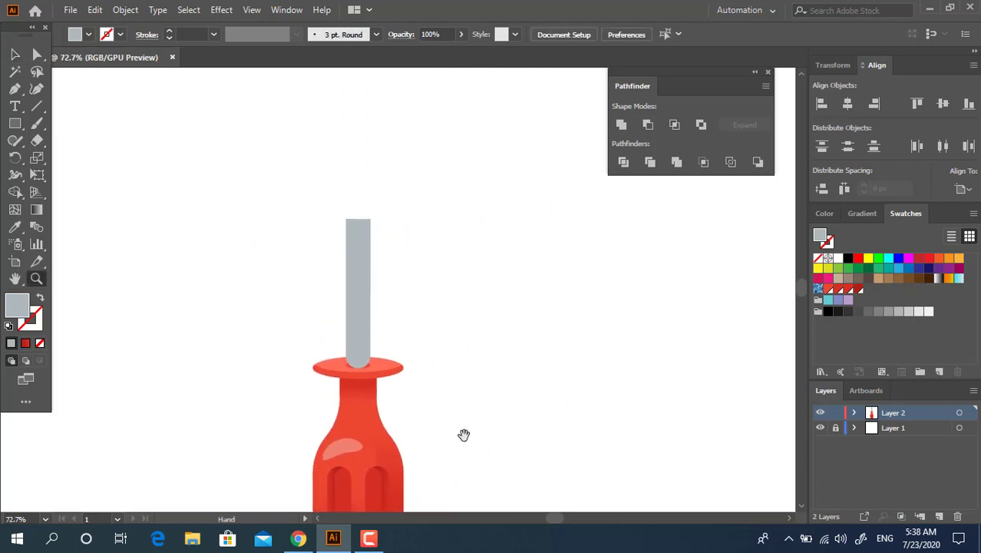
{"action": "left_click_drag", "start_coordinate": [344, 370], "coordinate": [438, 342]}
Reset the shaft's bottom corner rounding to 0 and sink it further into the bolster.
{"action": "key", "text": "a"}
{"action": "left_click", "coordinate": [348, 320]}
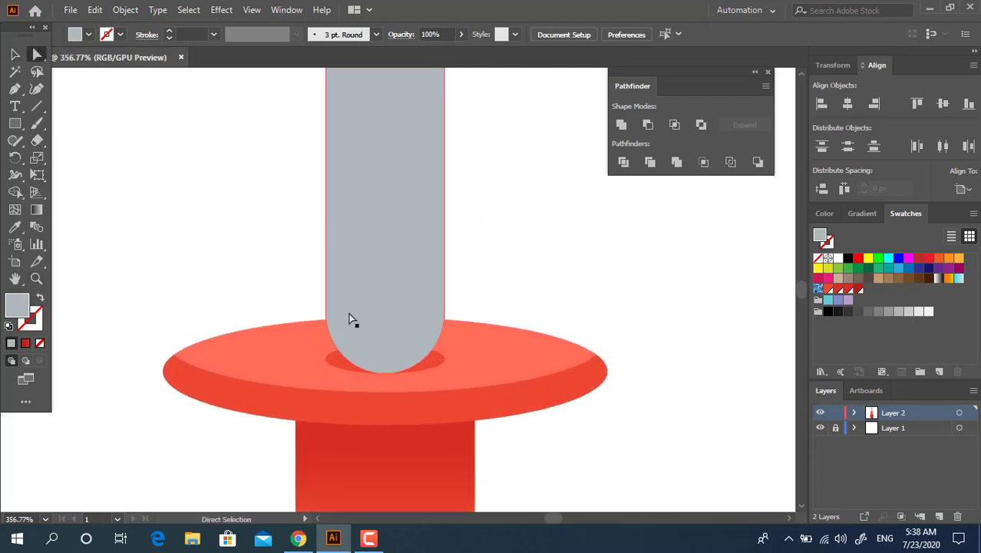
{"action": "left_click_drag", "start_coordinate": [323, 315], "coordinate": [454, 326]}
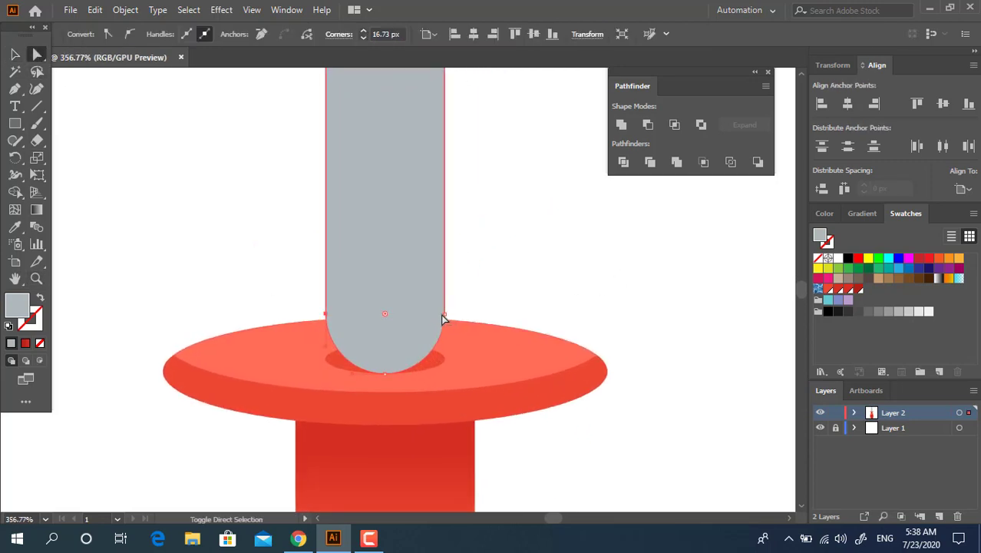
{"action": "mouse_move", "coordinate": [384, 313]}
{"action": "left_mouse_down"}
{"action": "mouse_move", "coordinate": [390, 380]}
{"action": "mouse_move", "coordinate": [370, 422]}
{"action": "left_mouse_up"}
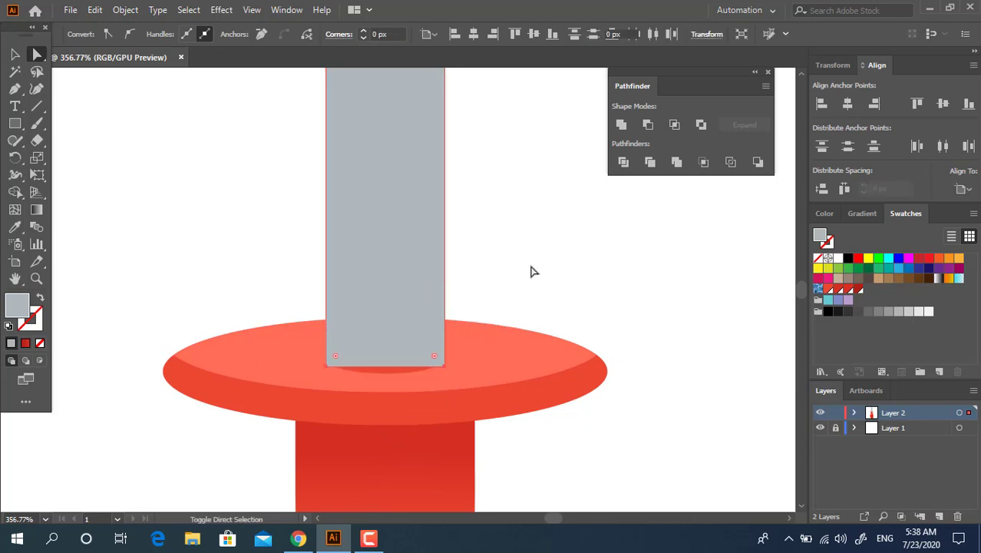
{"action": "left_click", "coordinate": [15, 53]}
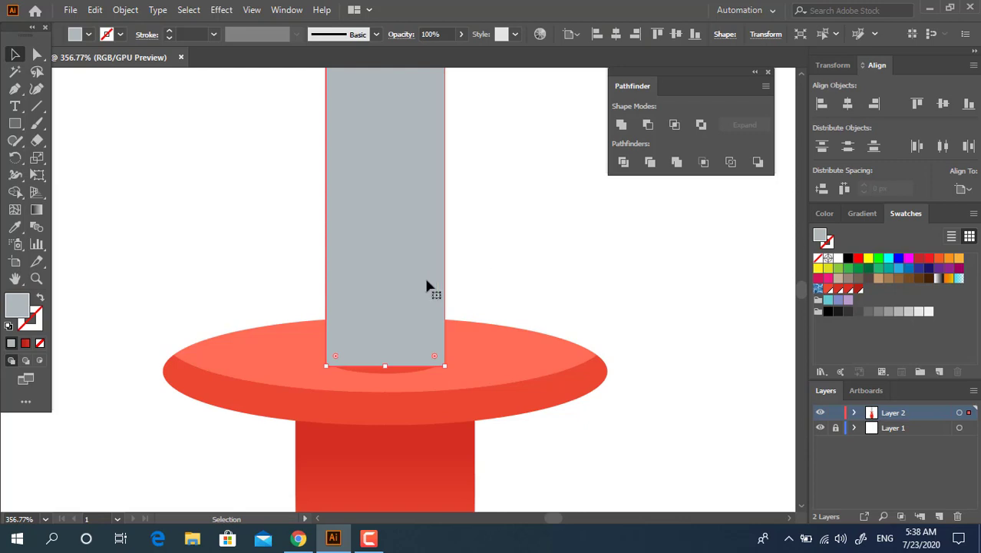
{"action": "left_click_drag", "start_coordinate": [428, 286], "coordinate": [424, 294]}
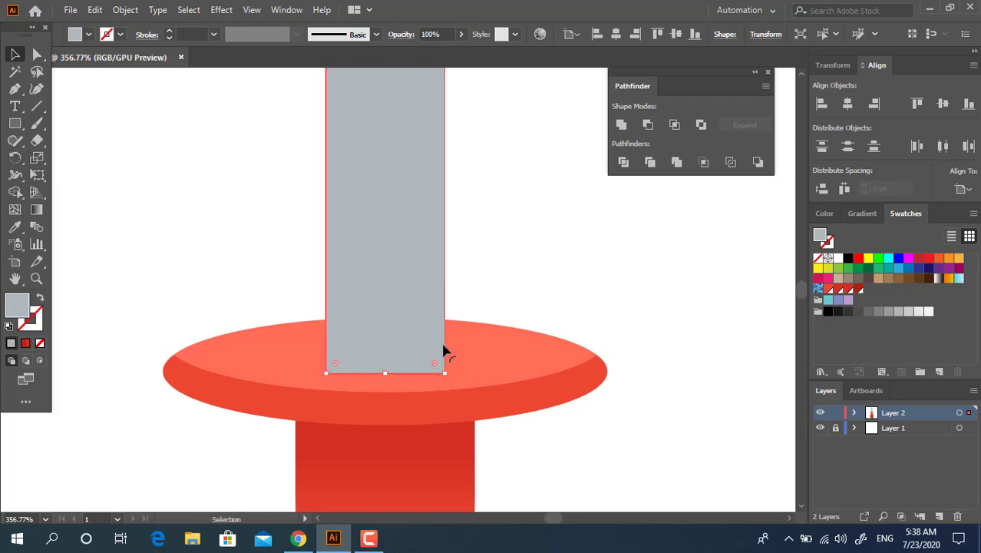
Divide the shaft by the bolster's opening ellipse and delete the leftover arc pieces.
{"action": "left_click", "coordinate": [393, 375], "text": "shift"}
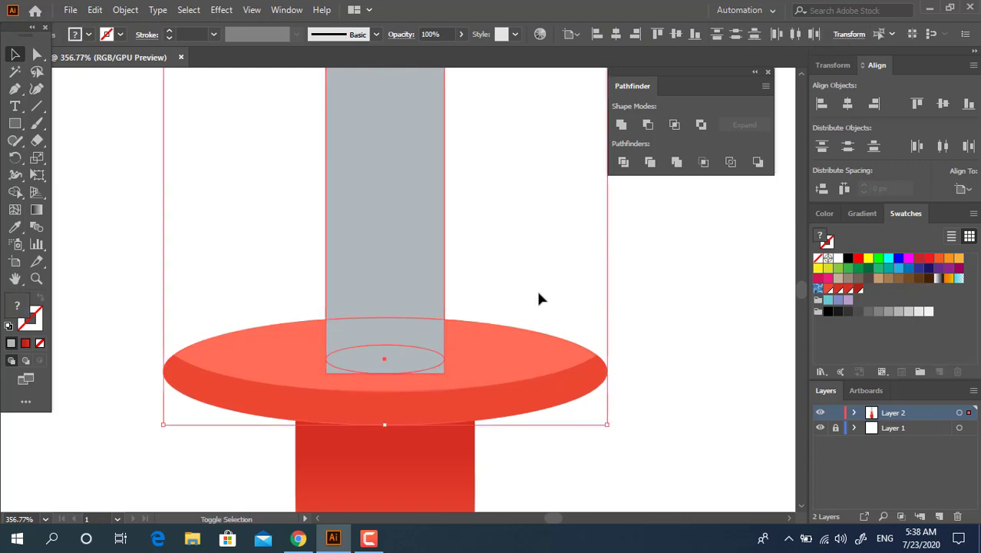
{"action": "left_click", "coordinate": [529, 379], "text": "shift"}
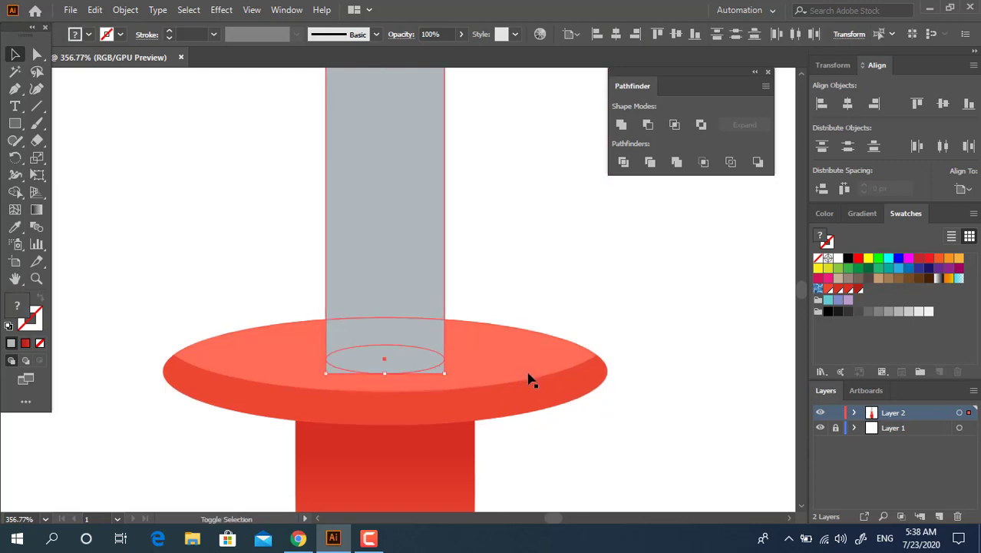
{"action": "left_click", "coordinate": [627, 170]}
{"action": "double_click", "coordinate": [423, 375]}
{"action": "left_click", "coordinate": [442, 372]}
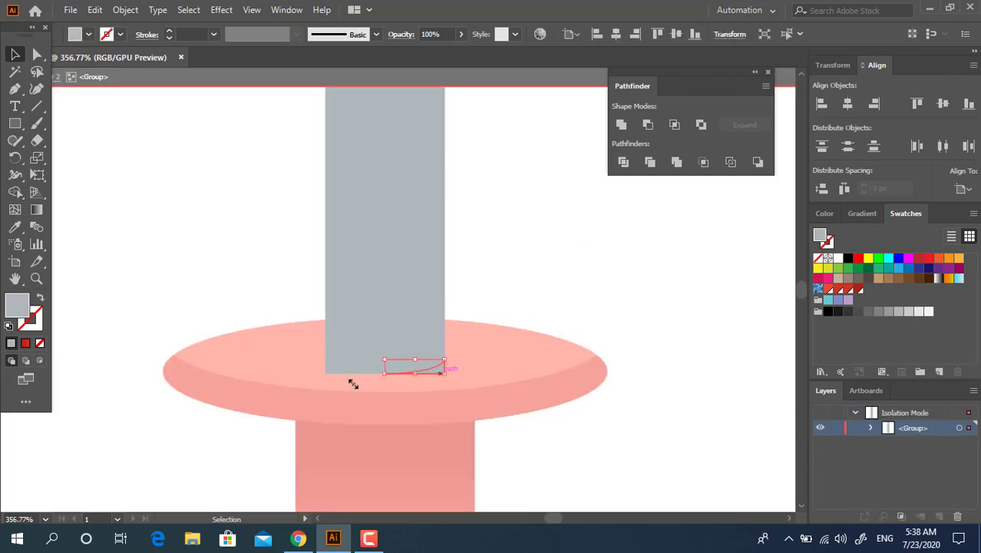
{"action": "left_click", "coordinate": [333, 372], "text": "shift"}
{"action": "key", "text": "Delete"}
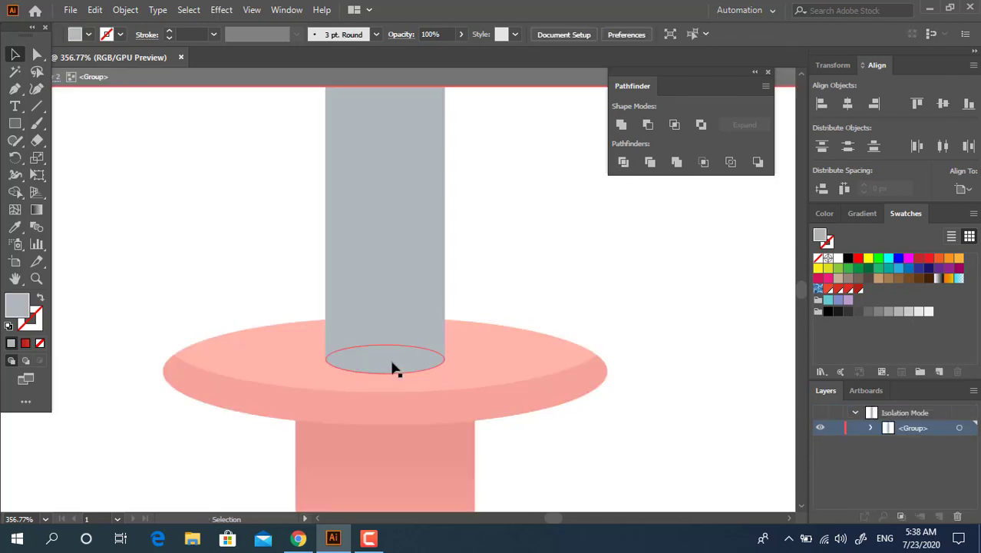
{"action": "double_click", "coordinate": [556, 290]}
Check the shaft's new curved base anchors, then zoom out to the whole screwdriver.
{"action": "key", "text": "z"}
{"action": "mouse_move", "coordinate": [445, 285]}
{"action": "left_mouse_down"}
{"action": "mouse_move", "coordinate": [202, 360]}
{"action": "mouse_move", "coordinate": [195, 370]}
{"action": "mouse_move", "coordinate": [478, 392]}
{"action": "left_mouse_up"}
{"action": "key", "text": "a"}
{"action": "left_click", "coordinate": [361, 359]}
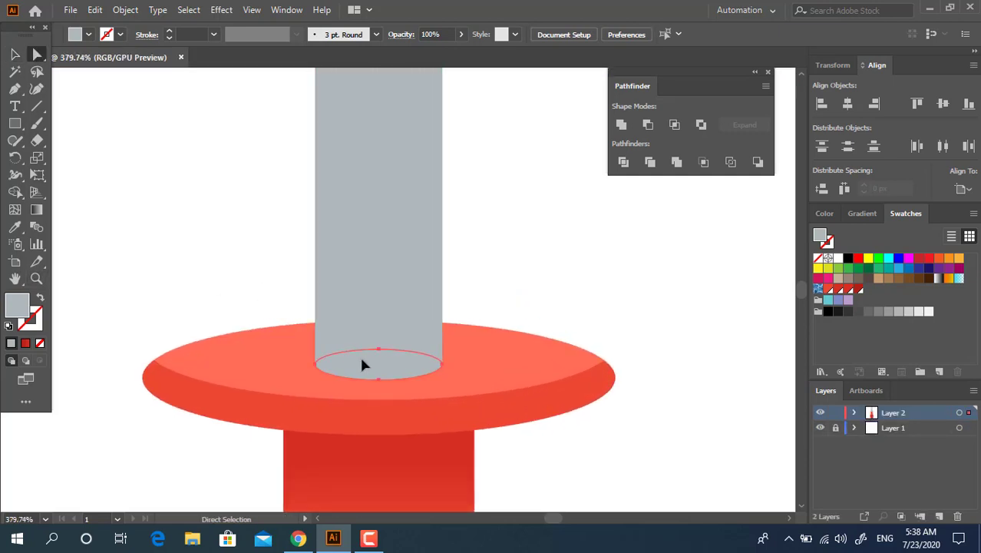
{"action": "left_click", "coordinate": [388, 302]}
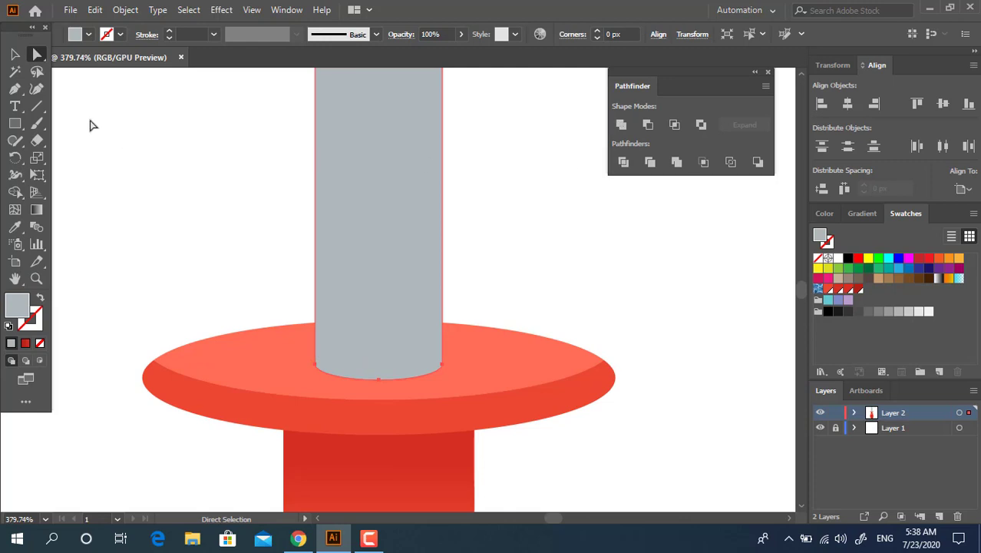
{"action": "left_click", "coordinate": [14, 56]}
{"action": "left_click", "coordinate": [558, 301]}
{"action": "key", "text": "z"}
{"action": "left_click_drag", "start_coordinate": [350, 314], "coordinate": [197, 273]}
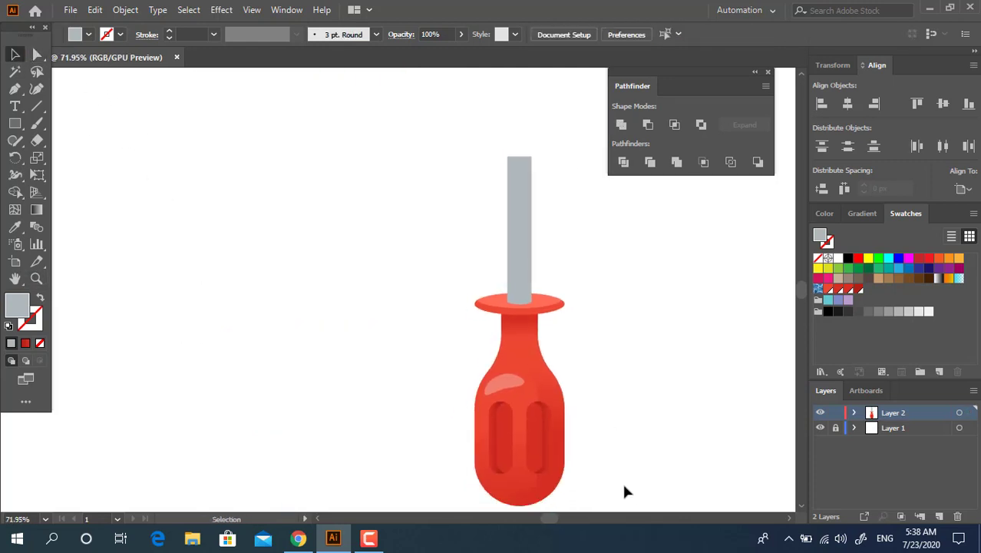
Group all the handle parts together.
{"action": "left_click_drag", "start_coordinate": [625, 491], "coordinate": [486, 249]}
{"action": "left_click", "coordinate": [530, 254], "text": "shift"}
{"action": "right_click", "coordinate": [547, 339]}
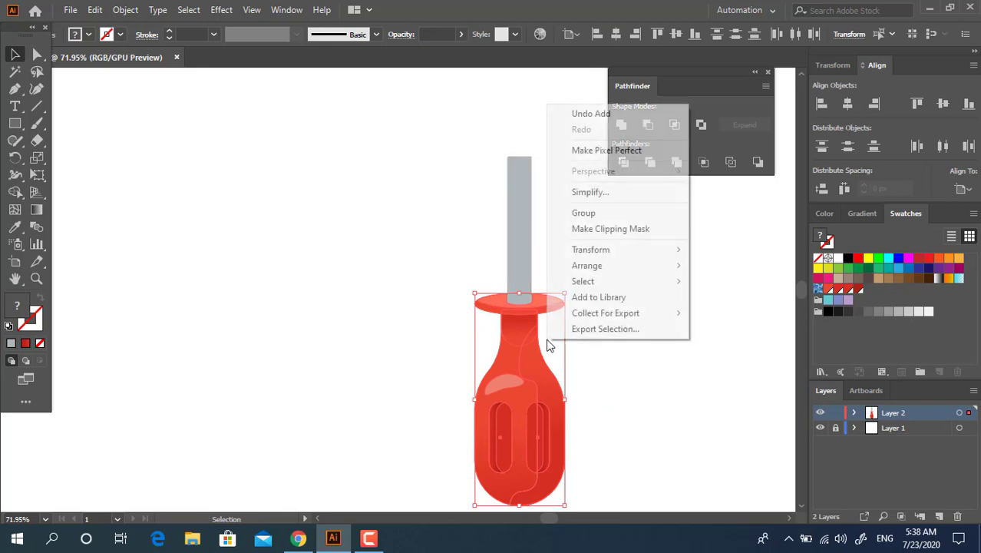
{"action": "left_click", "coordinate": [583, 213]}
{"action": "key", "text": "z"}
{"action": "left_click", "coordinate": [522, 257]}
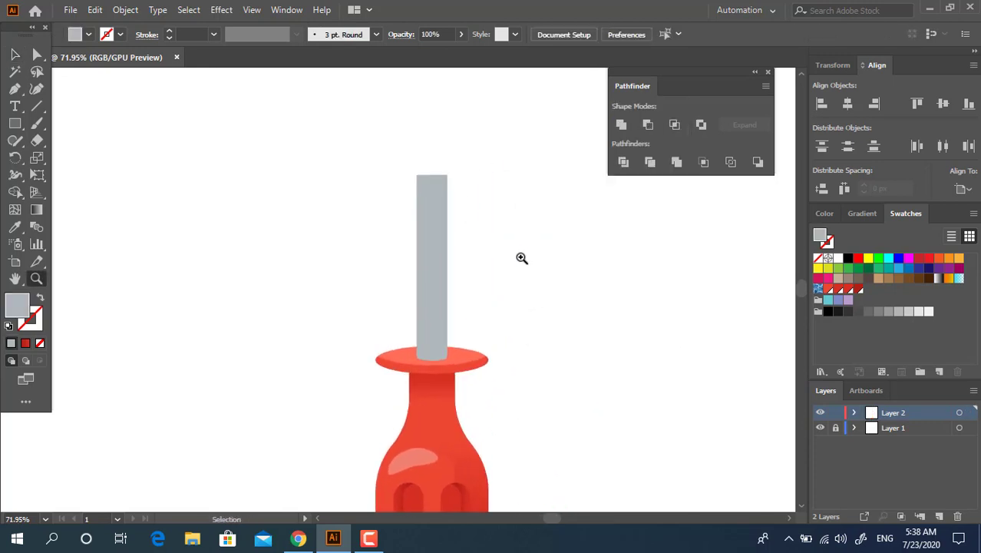
Save the shaft's grey and a darker grey 8A9599 as new swatches.
{"action": "left_click", "coordinate": [15, 56]}
{"action": "left_click", "coordinate": [432, 263]}
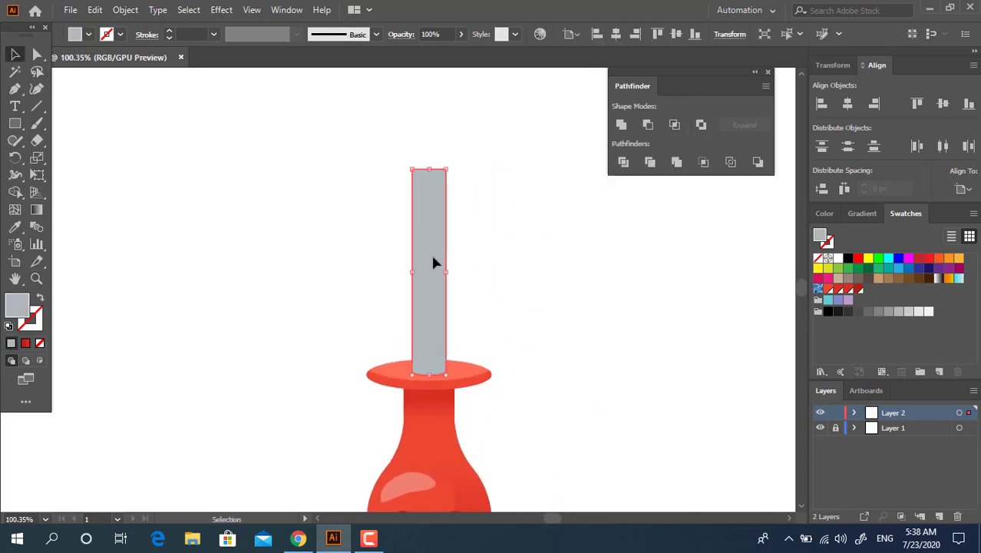
{"action": "left_click", "coordinate": [938, 372]}
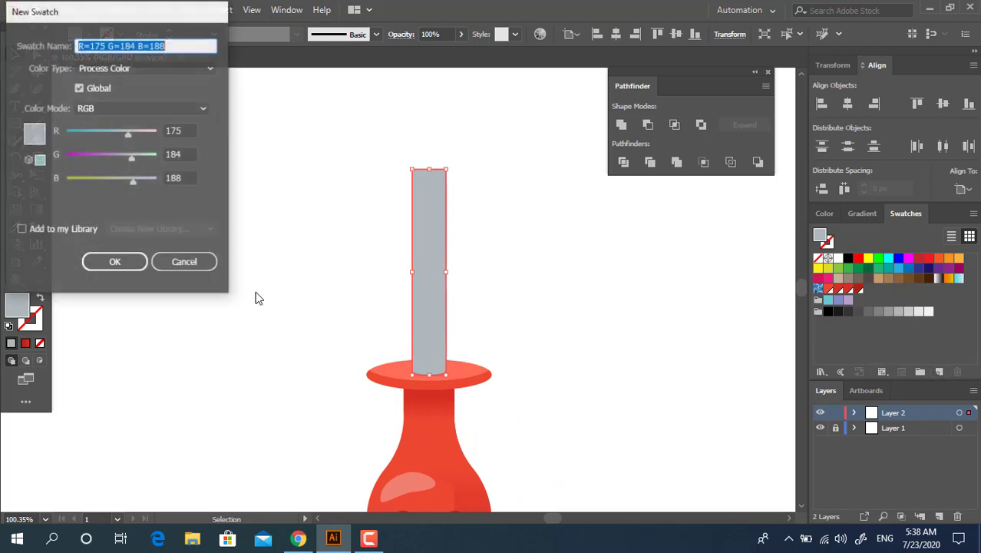
{"action": "left_click", "coordinate": [125, 262]}
{"action": "double_click", "coordinate": [21, 308]}
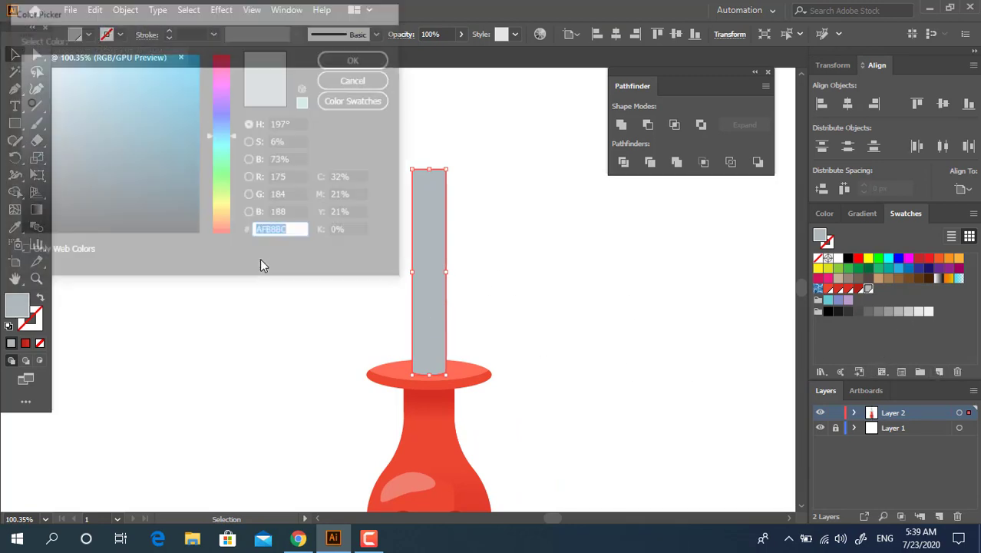
{"action": "left_click_drag", "start_coordinate": [30, 105], "coordinate": [33, 123]}
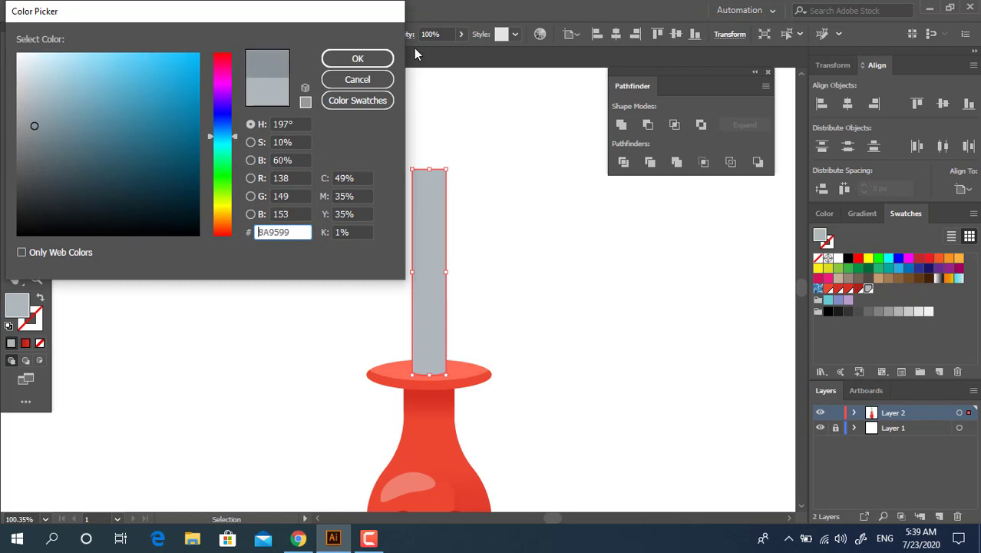
{"action": "left_click", "coordinate": [380, 63]}
{"action": "left_click", "coordinate": [938, 372]}
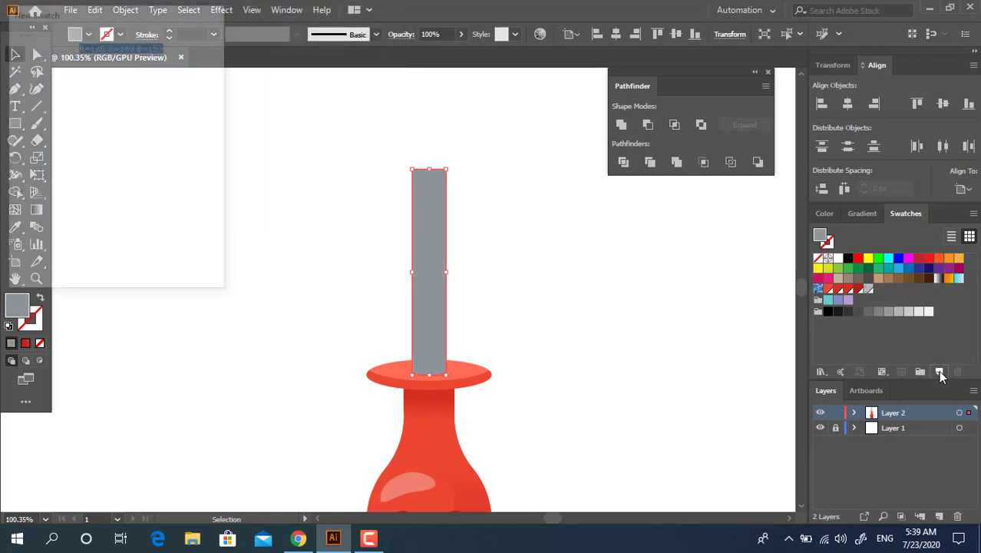
{"action": "left_click", "coordinate": [141, 262]}
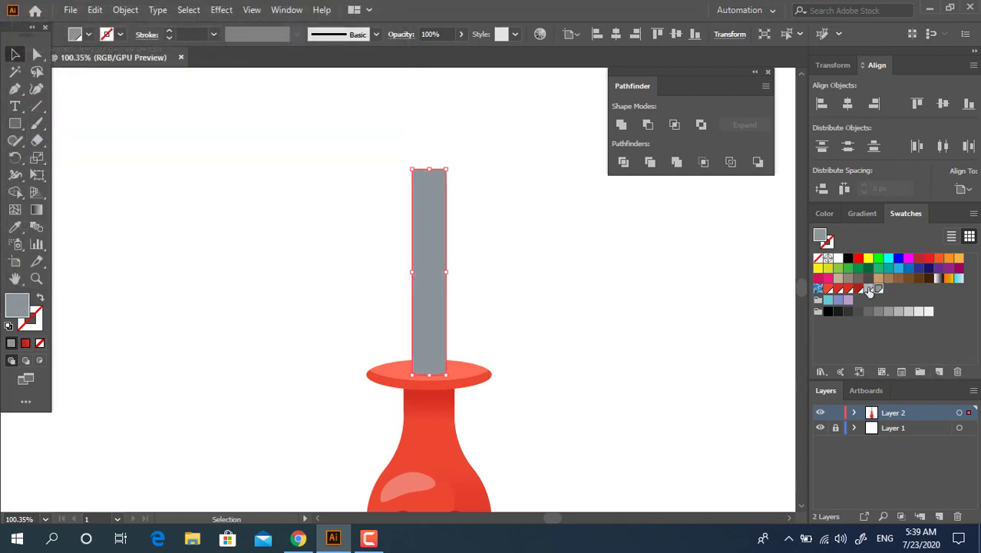
Save a lighter grey D9DFE2 swatch and give the shaft a gradient fill.
{"action": "left_click", "coordinate": [868, 289]}
{"action": "double_click", "coordinate": [17, 305]}
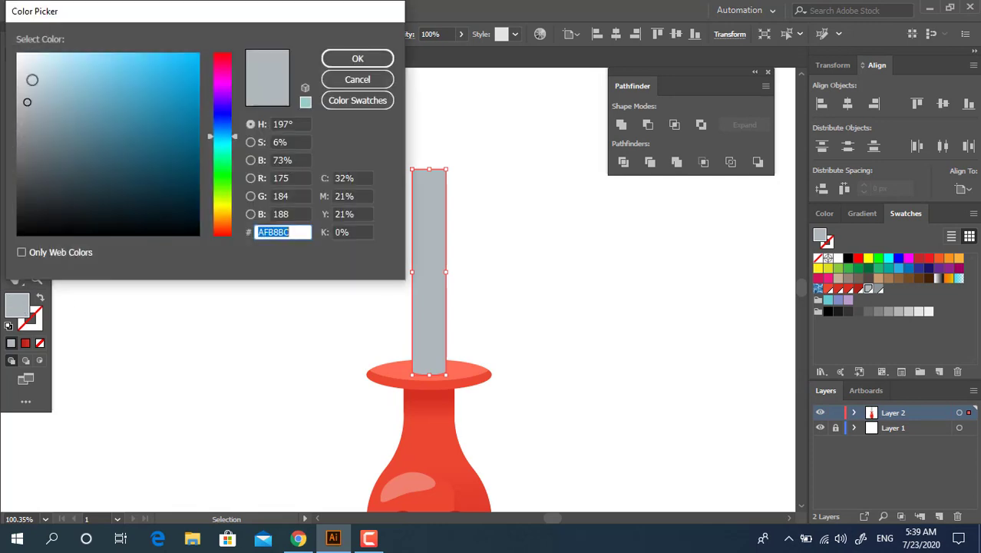
{"action": "left_click_drag", "start_coordinate": [31, 80], "coordinate": [23, 73]}
{"action": "left_click", "coordinate": [355, 58]}
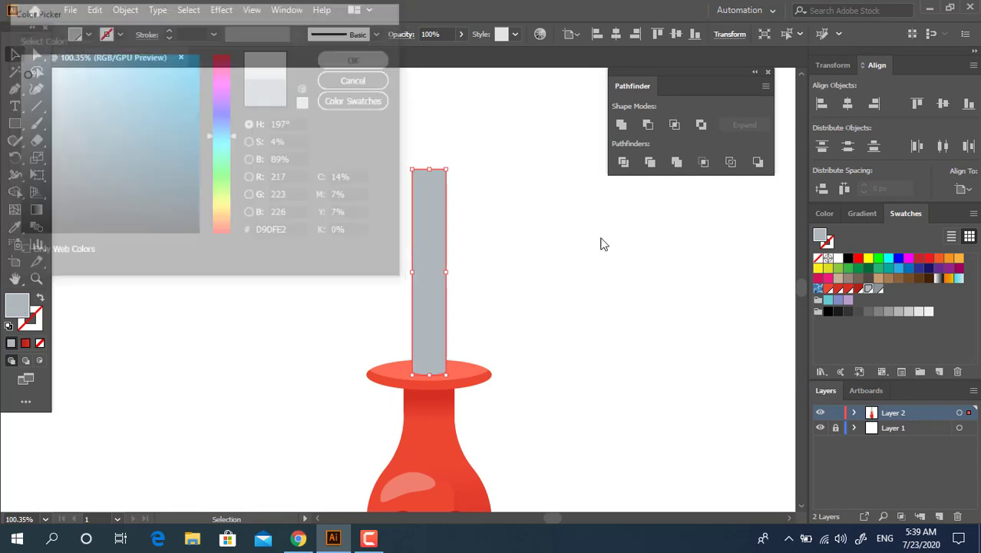
{"action": "left_click", "coordinate": [937, 372]}
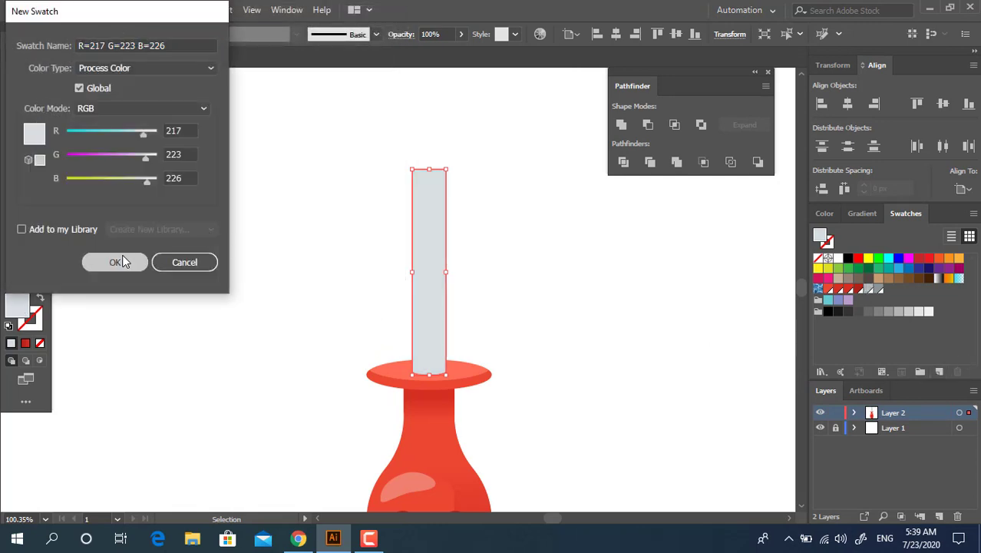
{"action": "left_click", "coordinate": [122, 258]}
{"action": "key", "text": "g"}
{"action": "left_click", "coordinate": [434, 310]}
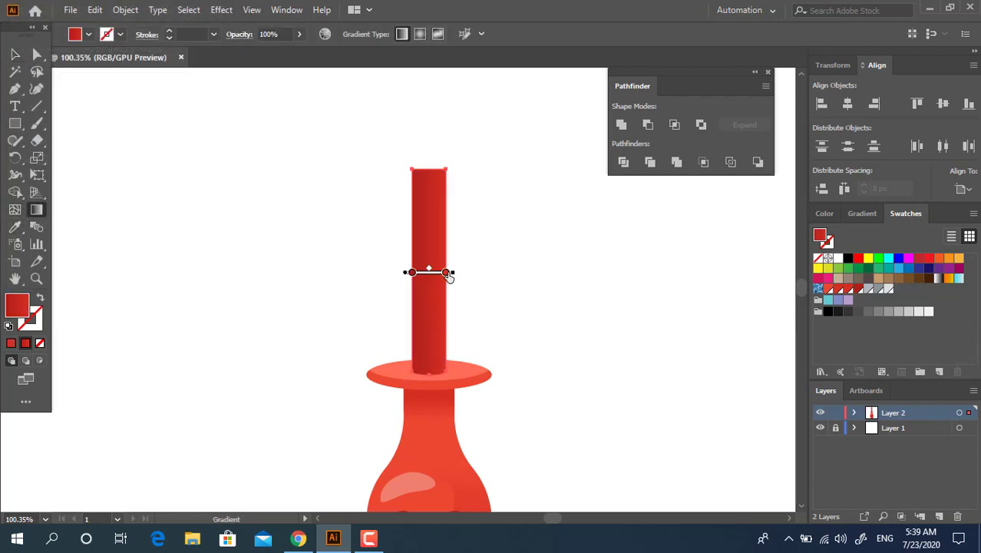
Make the left gradient stop grey and add a lighter grey stop beside it.
{"action": "key", "text": "z"}
{"action": "left_click_drag", "start_coordinate": [494, 305], "coordinate": [645, 374]}
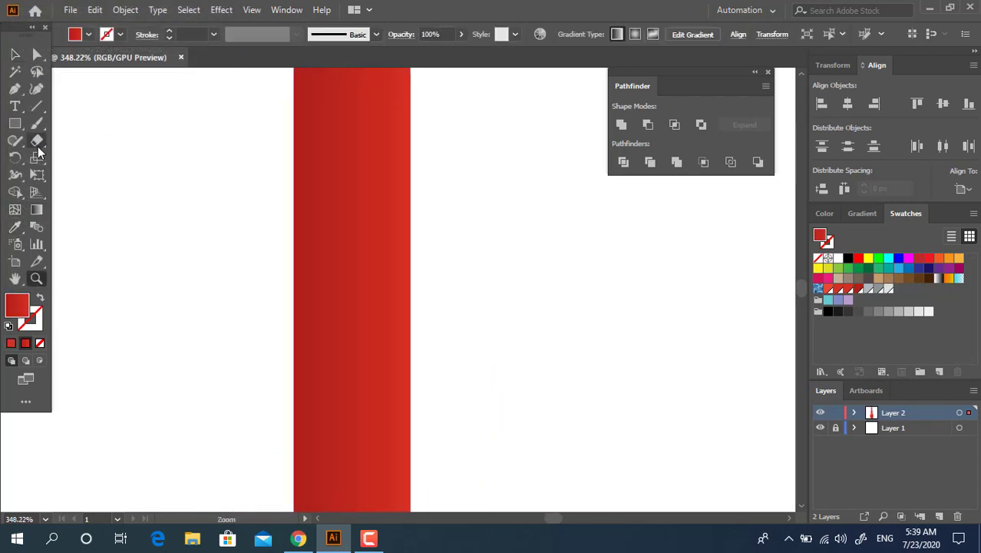
{"action": "left_click", "coordinate": [36, 209]}
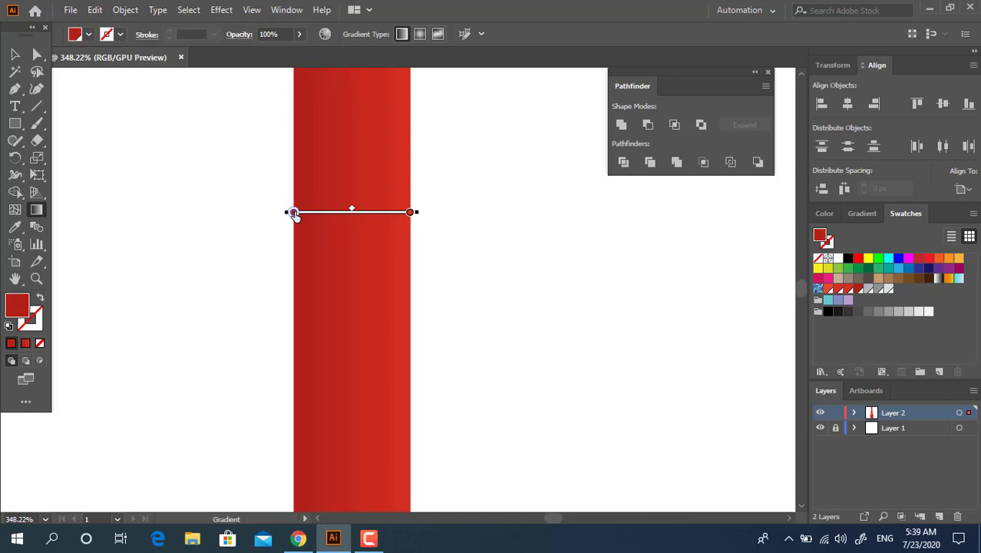
{"action": "double_click", "coordinate": [294, 213]}
{"action": "left_click", "coordinate": [260, 278]}
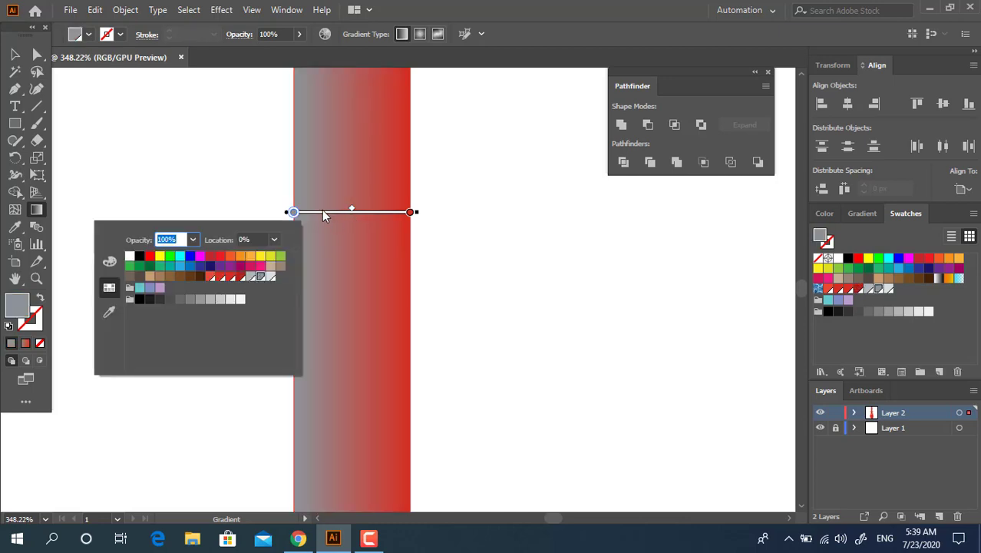
{"action": "left_click", "coordinate": [309, 215]}
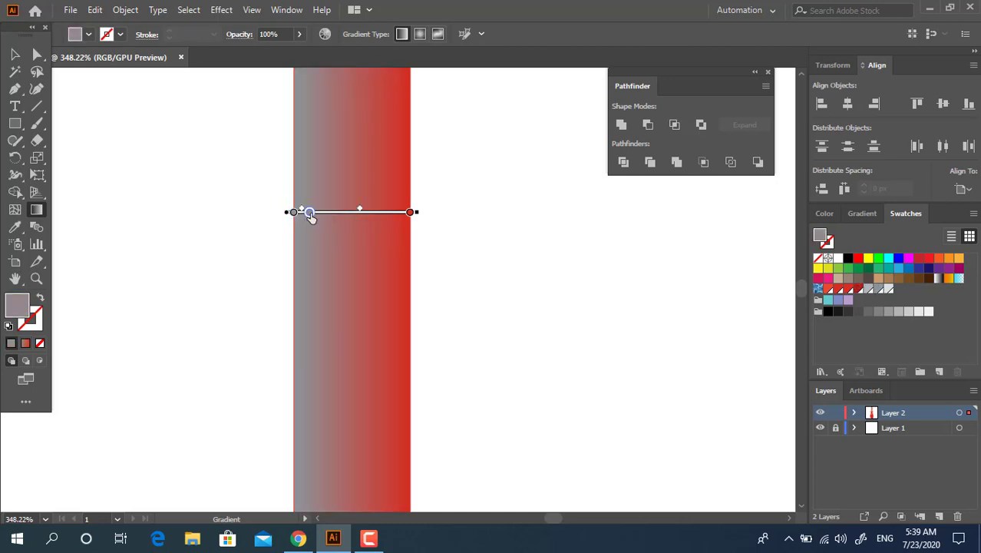
{"action": "double_click", "coordinate": [309, 212]}
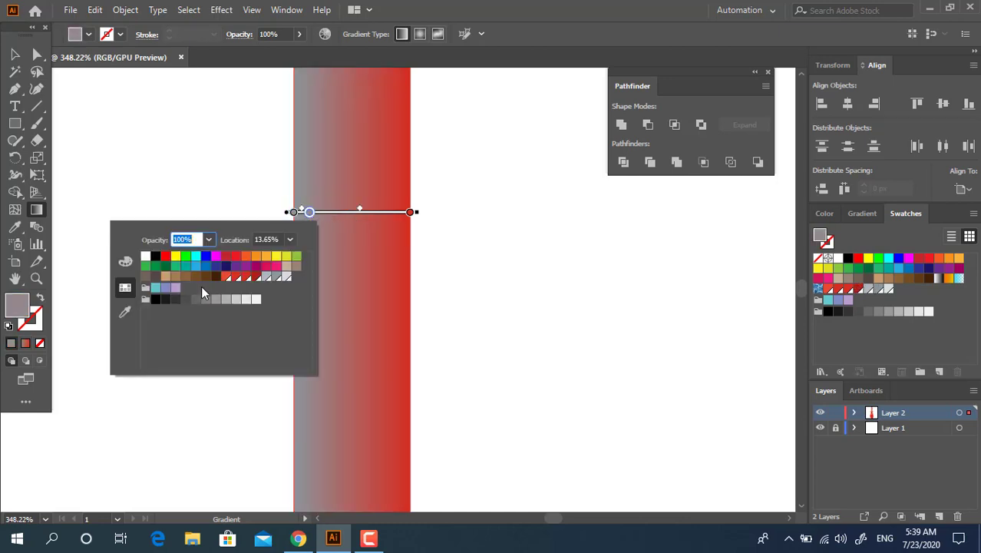
{"action": "left_click", "coordinate": [267, 278]}
Add a near-white stop and a light grey stop about two thirds across.
{"action": "left_click", "coordinate": [322, 214]}
{"action": "double_click", "coordinate": [324, 212]}
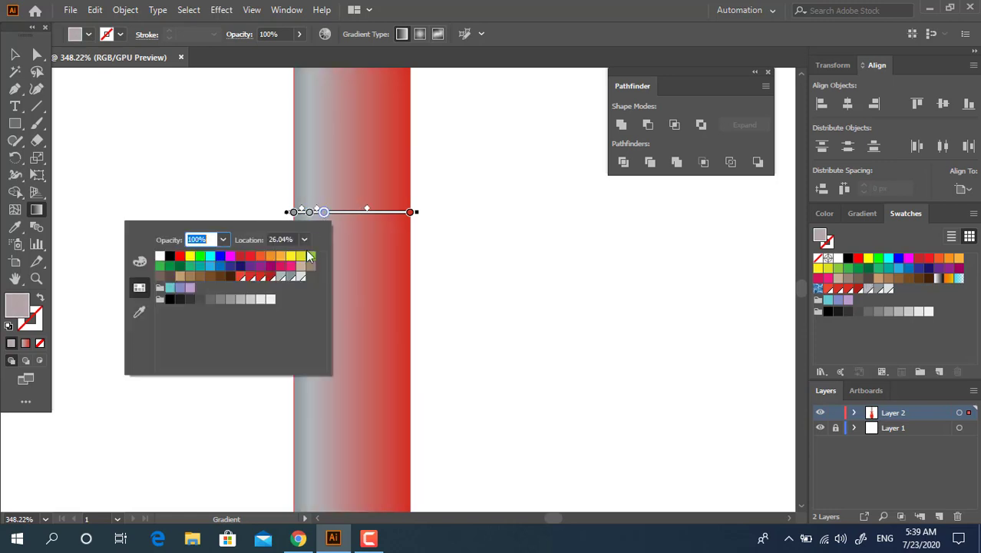
{"action": "left_click", "coordinate": [300, 277]}
{"action": "left_click", "coordinate": [381, 222]}
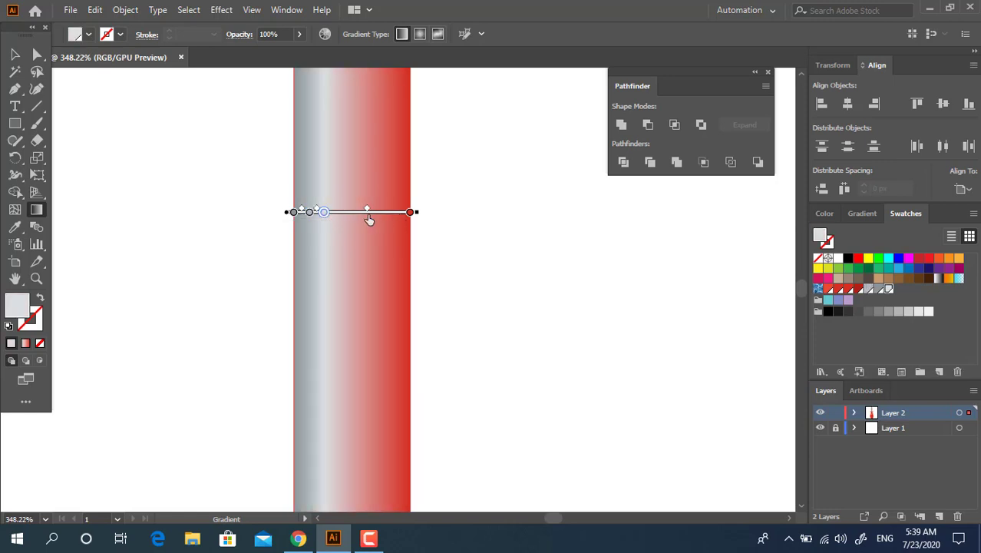
{"action": "left_click", "coordinate": [368, 215]}
{"action": "double_click", "coordinate": [367, 213]}
{"action": "left_click", "coordinate": [329, 278]}
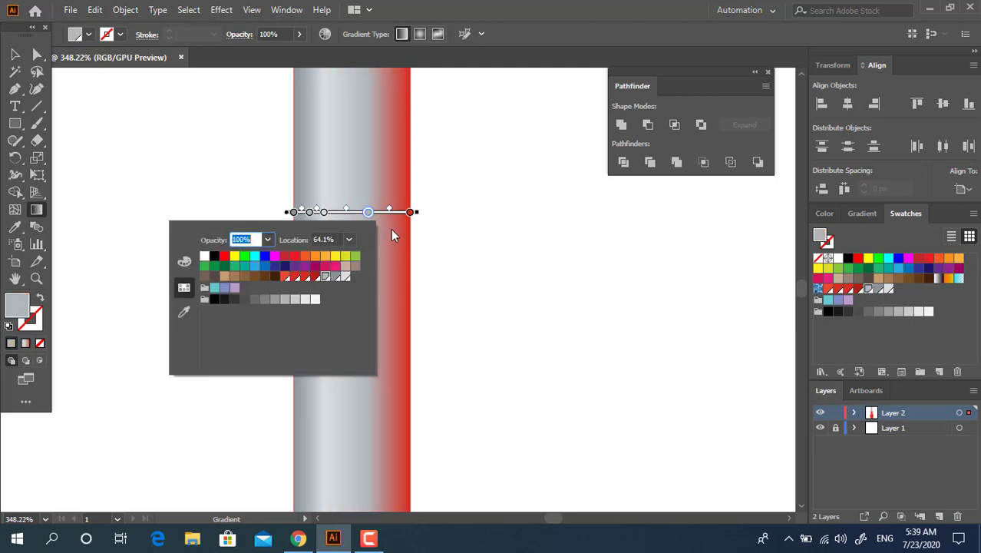
Change the right-end red gradient stop to grey.
{"action": "left_click", "coordinate": [411, 213]}
{"action": "double_click", "coordinate": [411, 212]}
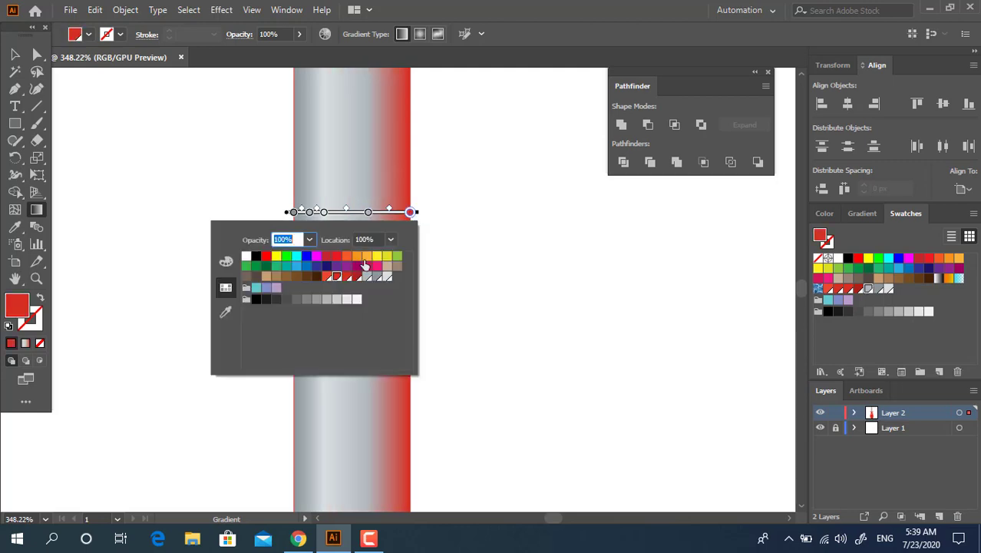
{"action": "left_click", "coordinate": [381, 277]}
{"action": "type", "text": "2"}
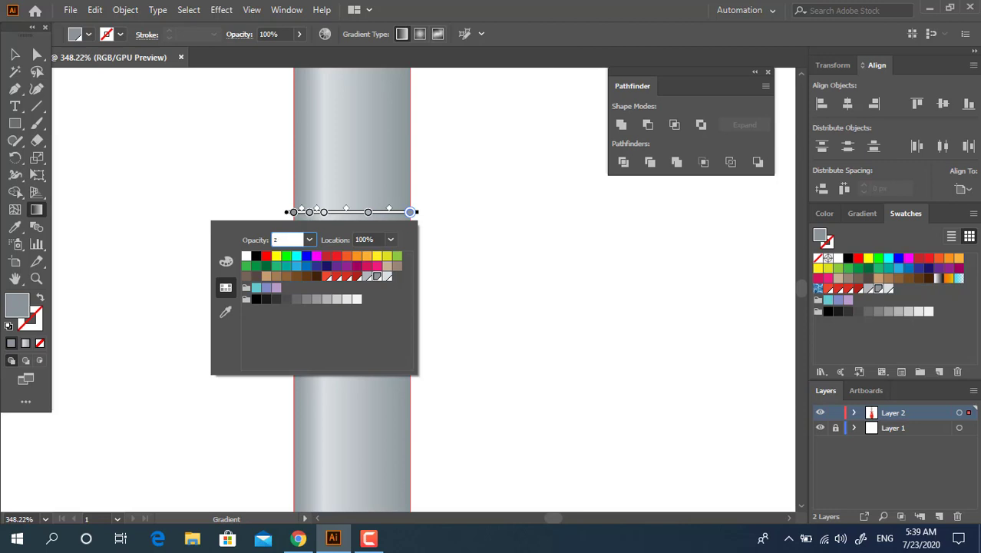
{"action": "key", "text": "Return"}
Zoom and scroll around to review the shaft's grey metallic gradient.
{"action": "key", "text": "z"}
{"action": "left_click_drag", "start_coordinate": [467, 204], "coordinate": [164, 274]}
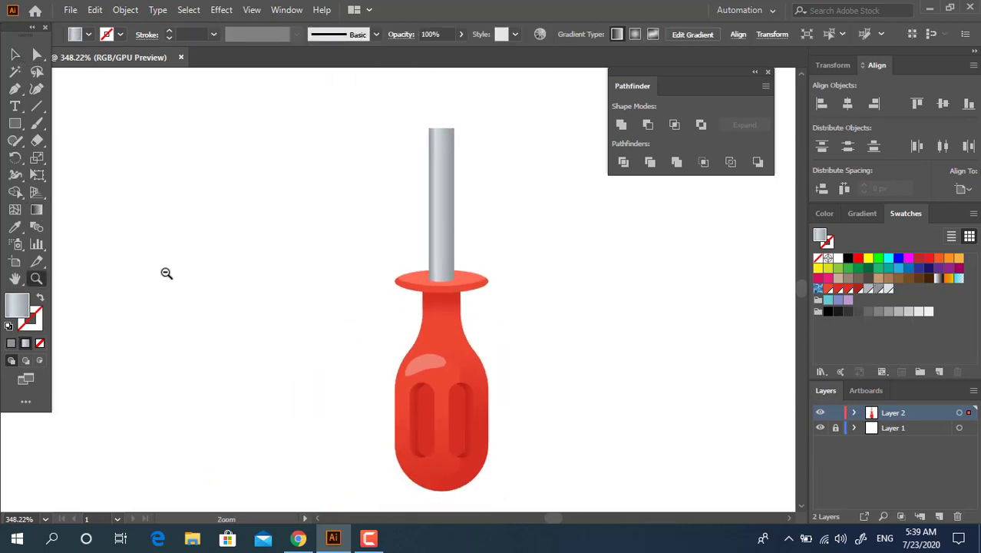
{"action": "scroll", "coordinate": [447, 314], "scroll_direction": "up", "scroll_amount": 3}
{"action": "scroll", "coordinate": [447, 314], "scroll_direction": "up", "scroll_amount": 1}
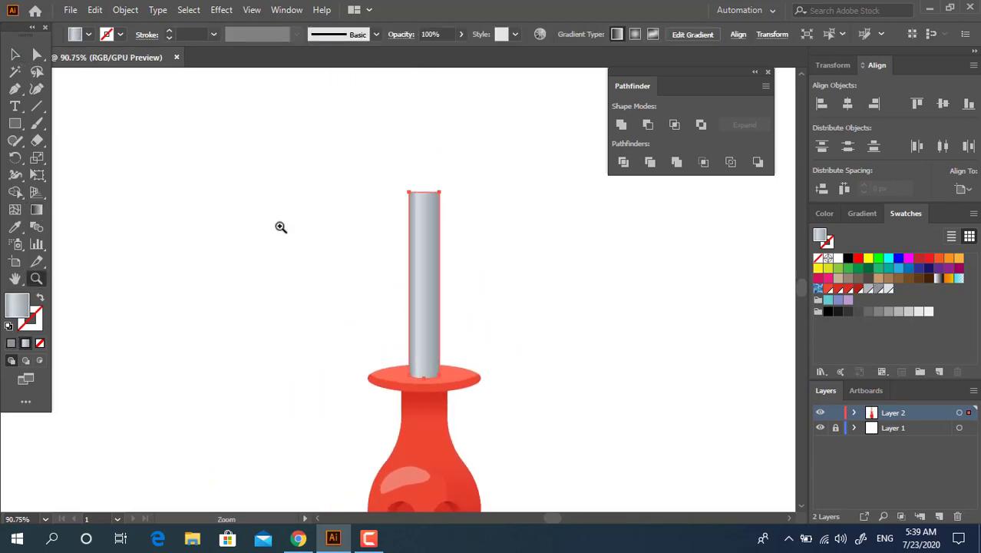
{"action": "left_click", "coordinate": [494, 322]}
{"action": "key", "text": "z"}
{"action": "scroll", "coordinate": [470, 278], "scroll_direction": "up", "scroll_amount": 1}
{"action": "scroll", "coordinate": [506, 300], "scroll_direction": "up", "scroll_amount": 1}
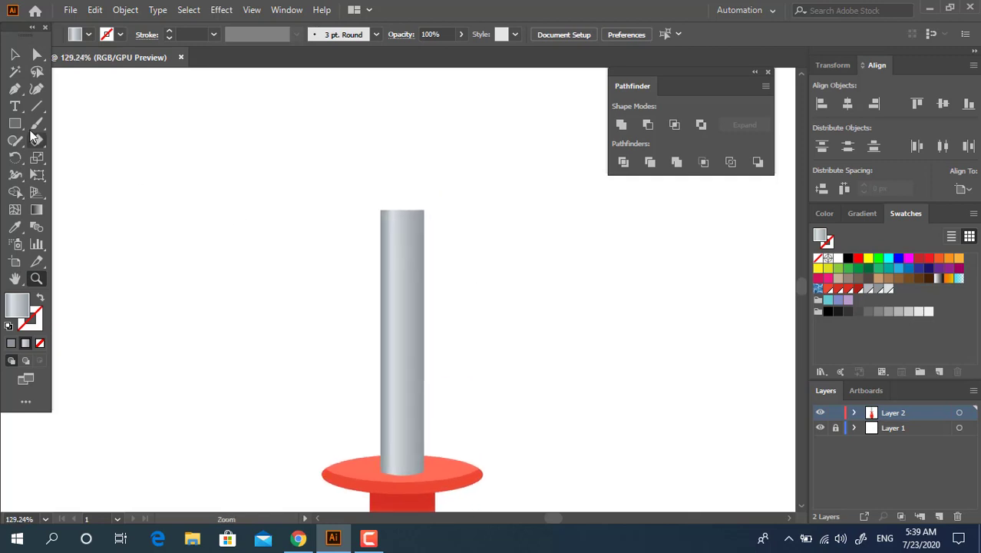
{"action": "scroll", "coordinate": [278, 238], "scroll_direction": "down", "scroll_amount": 1}
{"action": "scroll", "coordinate": [190, 250], "scroll_direction": "down", "scroll_amount": 2}
{"action": "scroll", "coordinate": [410, 321], "scroll_direction": "up", "scroll_amount": 6}
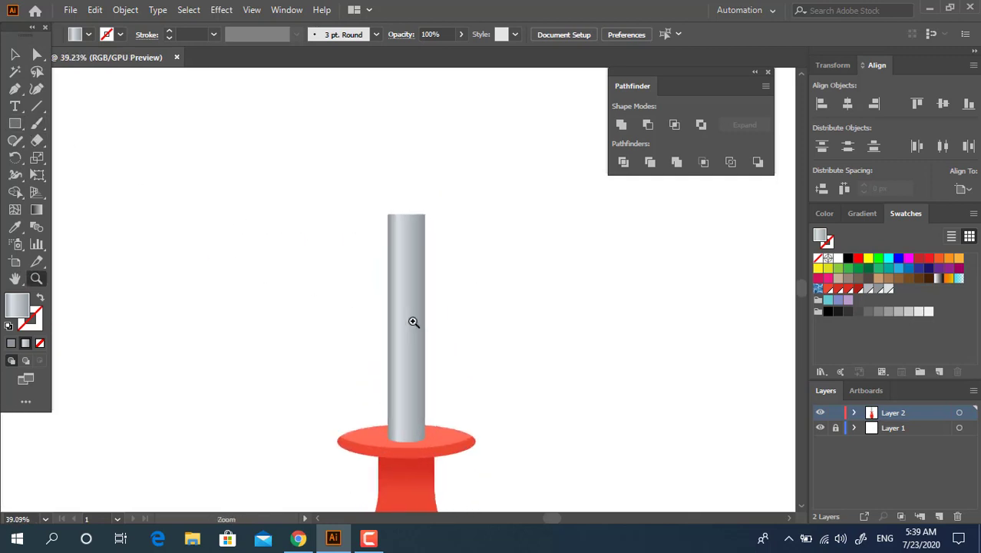
Draw a rectangle centred above the shaft and narrow it to half its width.
{"action": "key", "text": "m"}
{"action": "left_click_drag", "start_coordinate": [355, 123], "coordinate": [436, 207]}
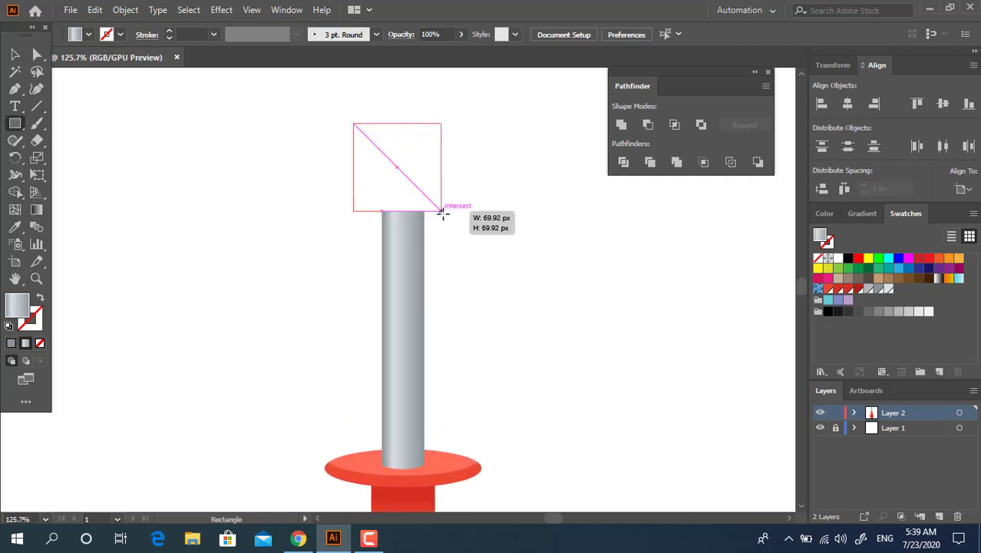
{"action": "key", "text": "v"}
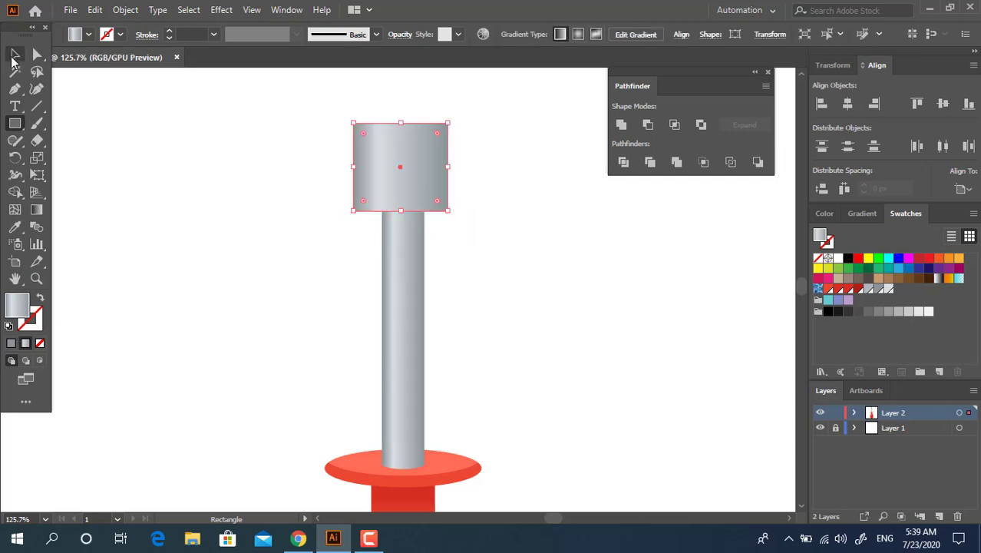
{"action": "left_click_drag", "start_coordinate": [409, 183], "coordinate": [413, 183]}
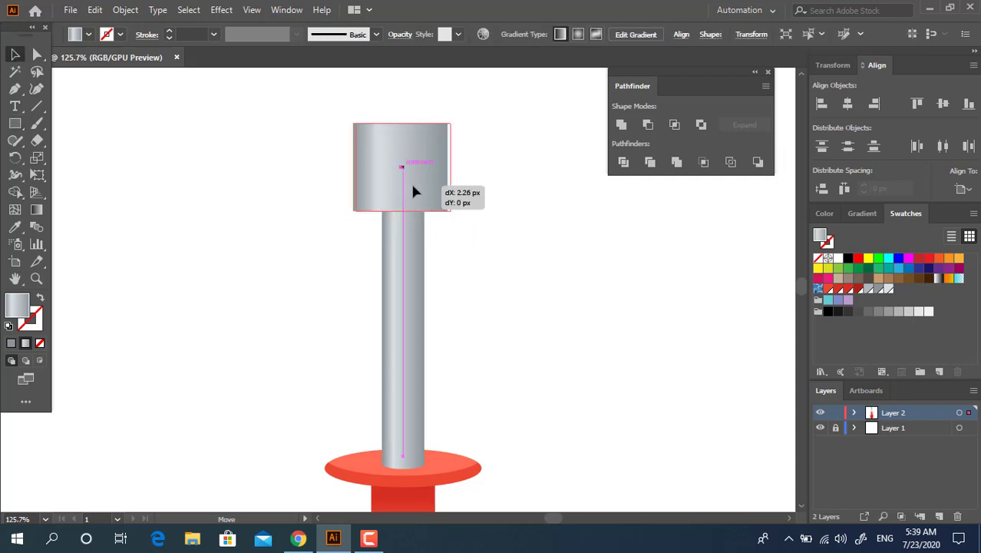
{"action": "left_click", "coordinate": [509, 208]}
{"action": "key", "text": "z"}
{"action": "mouse_move", "coordinate": [359, 242]}
{"action": "left_mouse_down"}
{"action": "mouse_move", "coordinate": [431, 240]}
{"action": "mouse_move", "coordinate": [401, 191]}
{"action": "mouse_move", "coordinate": [510, 259]}
{"action": "left_mouse_up"}
{"action": "left_click", "coordinate": [16, 54]}
{"action": "key", "text": "z"}
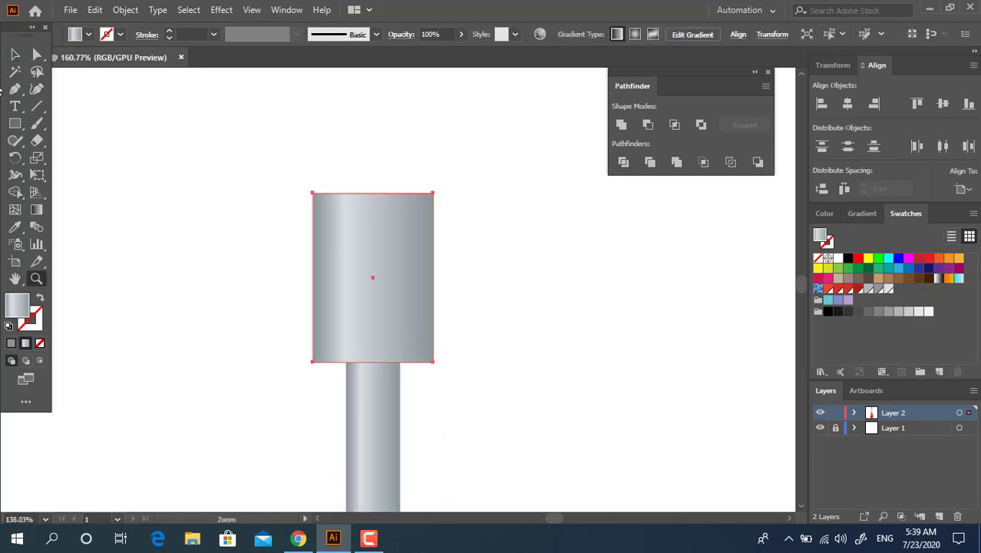
{"action": "left_click", "coordinate": [15, 54]}
{"action": "left_click_drag", "start_coordinate": [432, 287], "coordinate": [375, 320]}
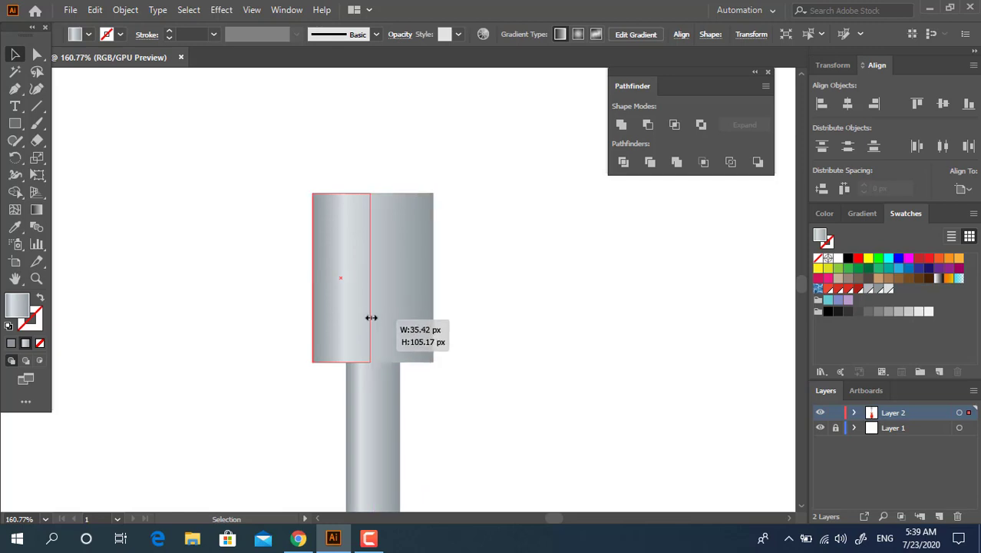
Slant the half's top-left corner inward, add a mirrored copy, and unite both halves.
{"action": "left_click", "coordinate": [37, 55]}
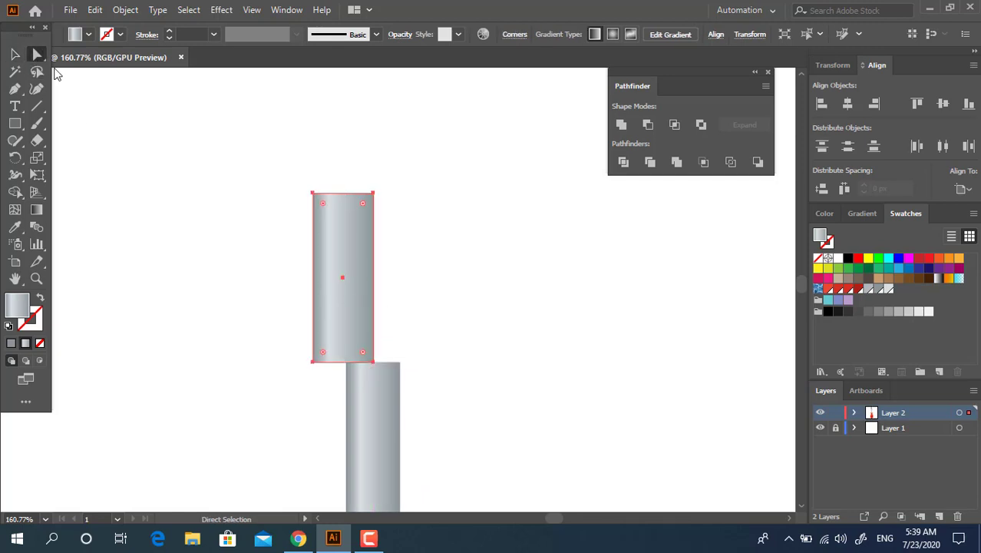
{"action": "left_click", "coordinate": [314, 197]}
{"action": "left_click_drag", "start_coordinate": [314, 196], "coordinate": [325, 193]}
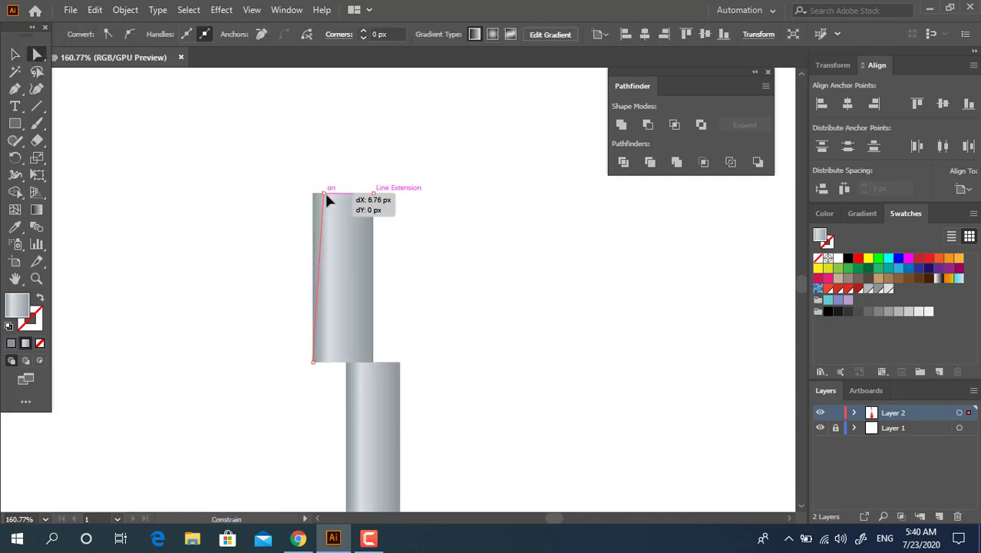
{"action": "left_click", "coordinate": [14, 55]}
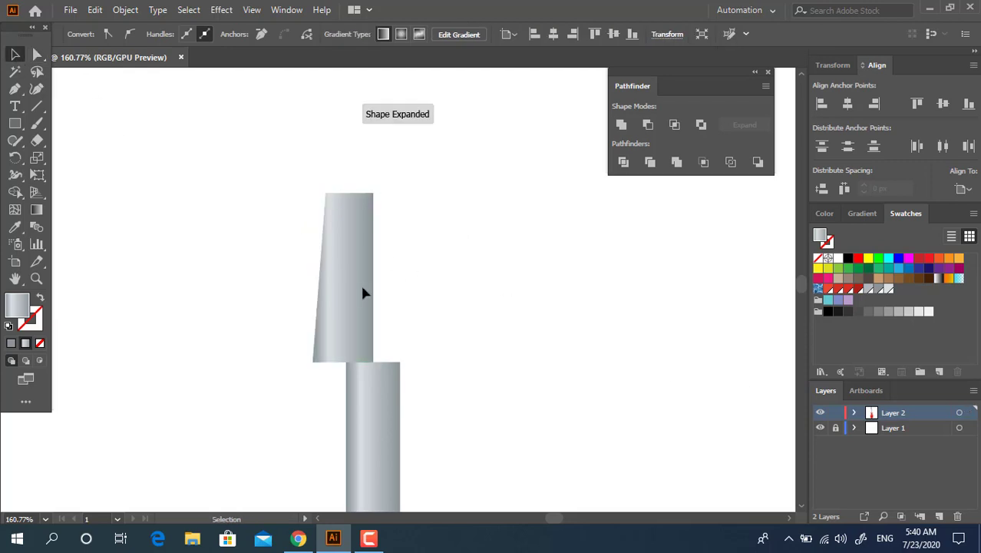
{"action": "left_click_drag", "start_coordinate": [364, 291], "coordinate": [424, 296]}
{"action": "right_click", "coordinate": [414, 282]}
{"action": "mouse_move", "coordinate": [458, 434]}
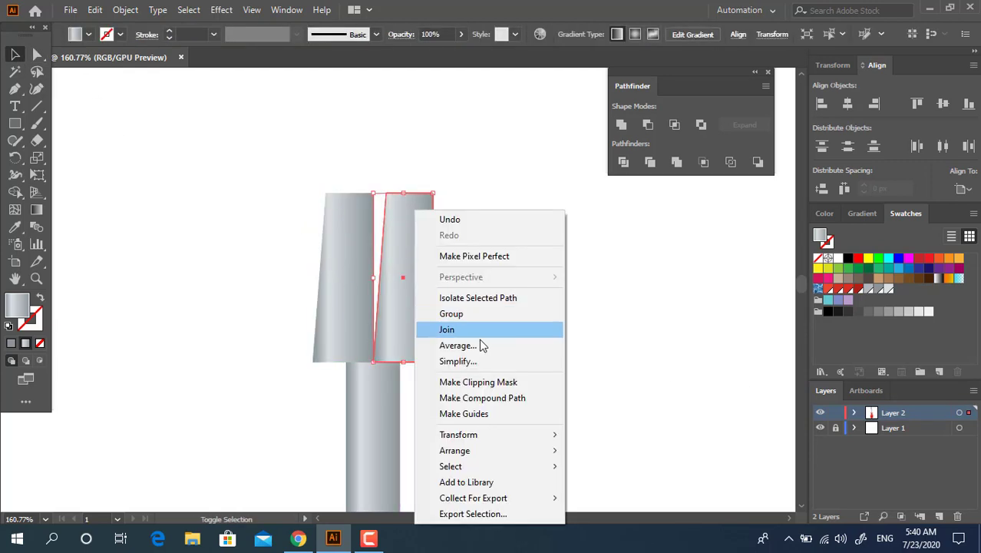
{"action": "left_click", "coordinate": [602, 360]}
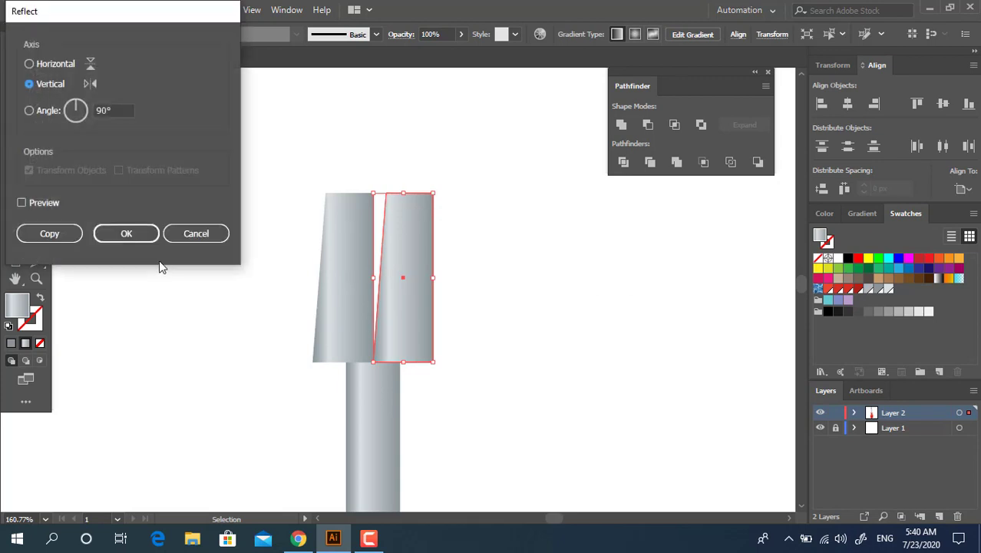
{"action": "key", "text": "Return"}
{"action": "left_click_drag", "start_coordinate": [519, 271], "coordinate": [234, 203]}
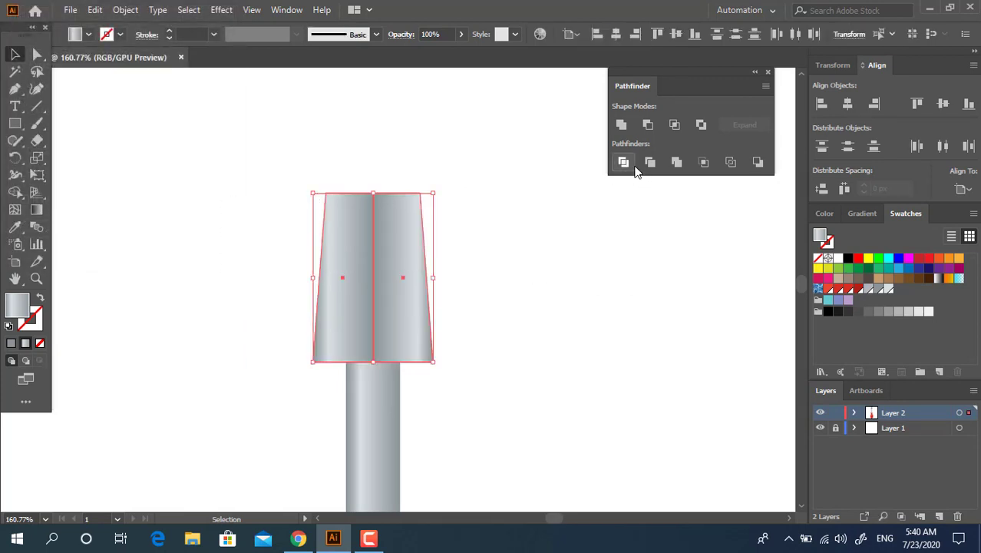
{"action": "left_click", "coordinate": [621, 124]}
Give the tapered tip a flat grey fill and select it.
{"action": "key", "text": "z"}
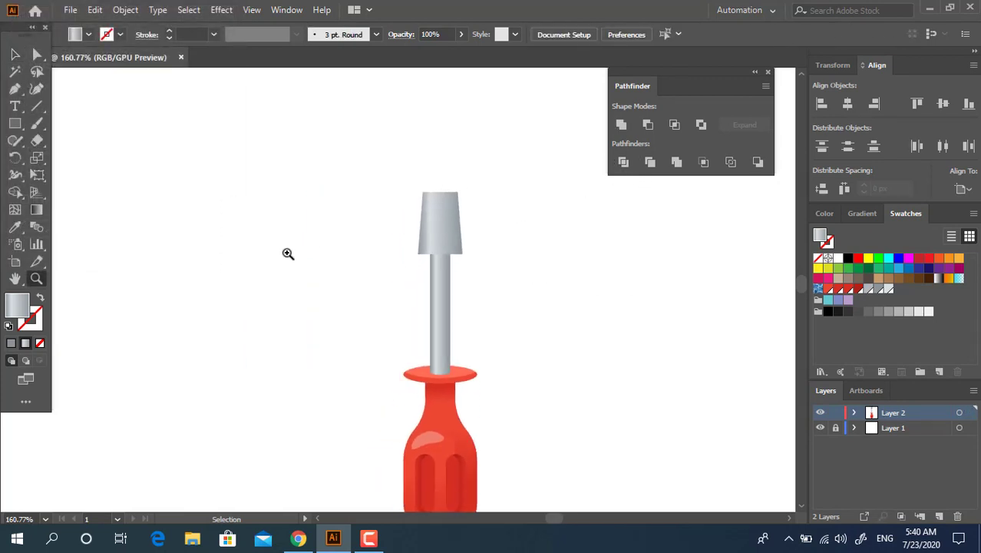
{"action": "left_click_drag", "start_coordinate": [359, 233], "coordinate": [361, 259]}
{"action": "left_click", "coordinate": [19, 57]}
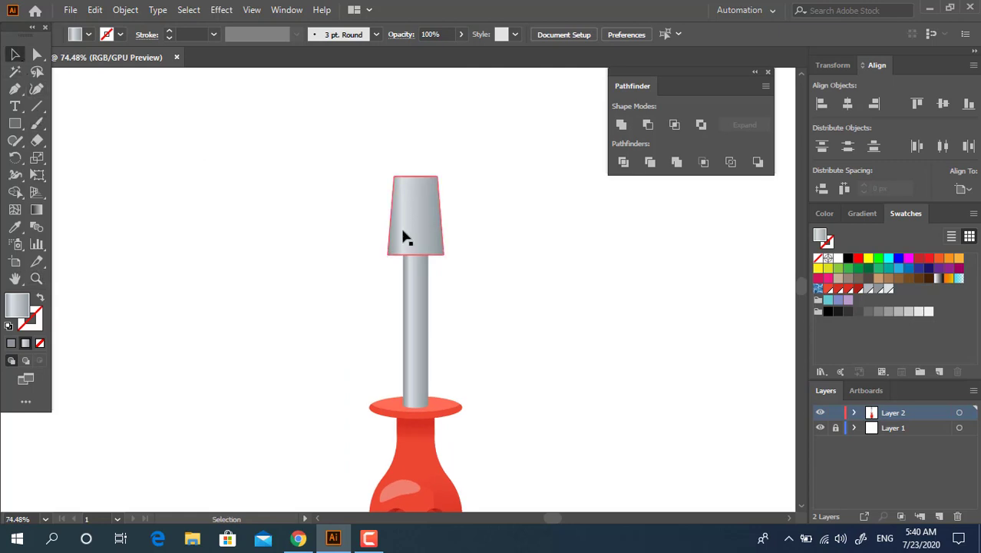
{"action": "left_click", "coordinate": [868, 289]}
{"action": "left_click", "coordinate": [557, 219]}
{"action": "key", "text": "z"}
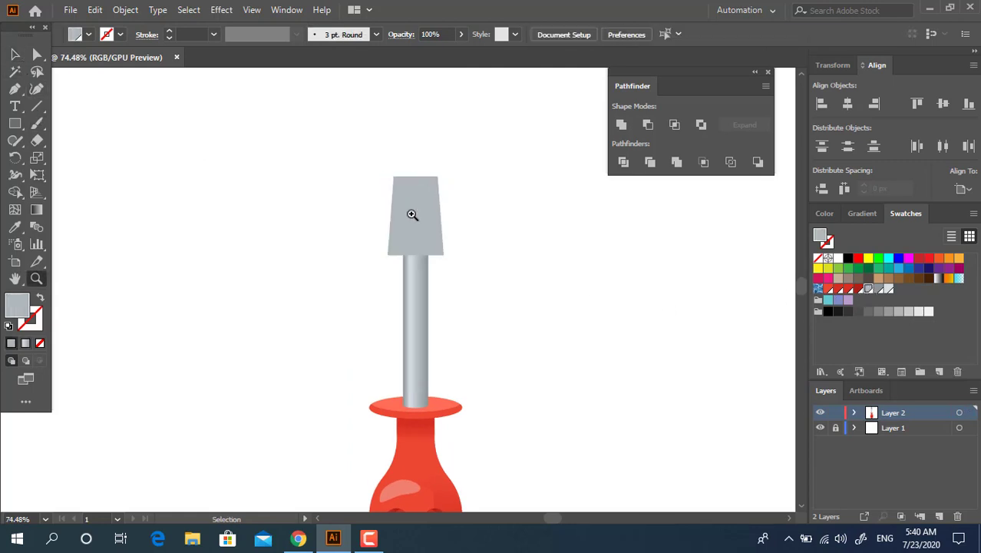
{"action": "left_click_drag", "start_coordinate": [409, 213], "coordinate": [293, 238]}
{"action": "left_click_drag", "start_coordinate": [430, 198], "coordinate": [502, 216]}
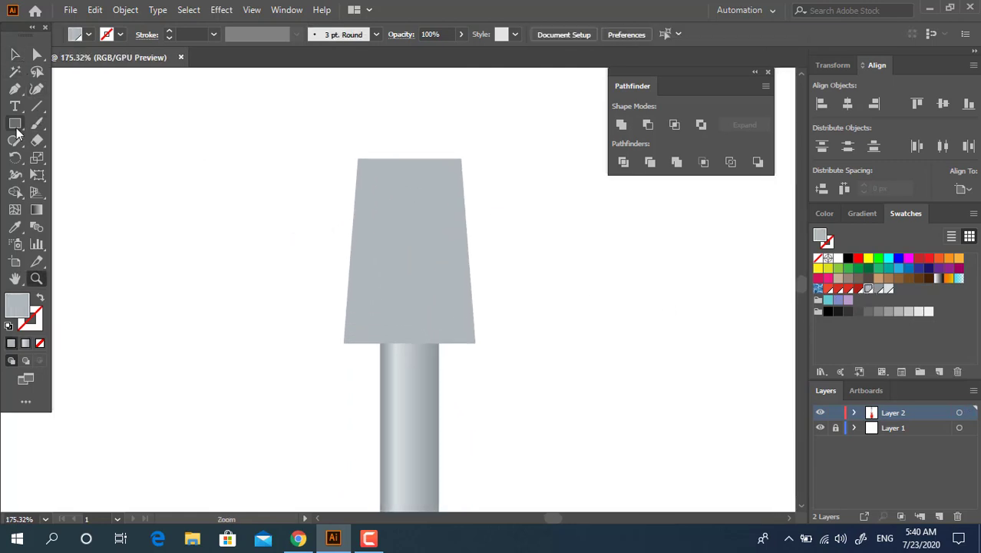
{"action": "left_click", "coordinate": [14, 55]}
{"action": "left_click", "coordinate": [431, 269]}
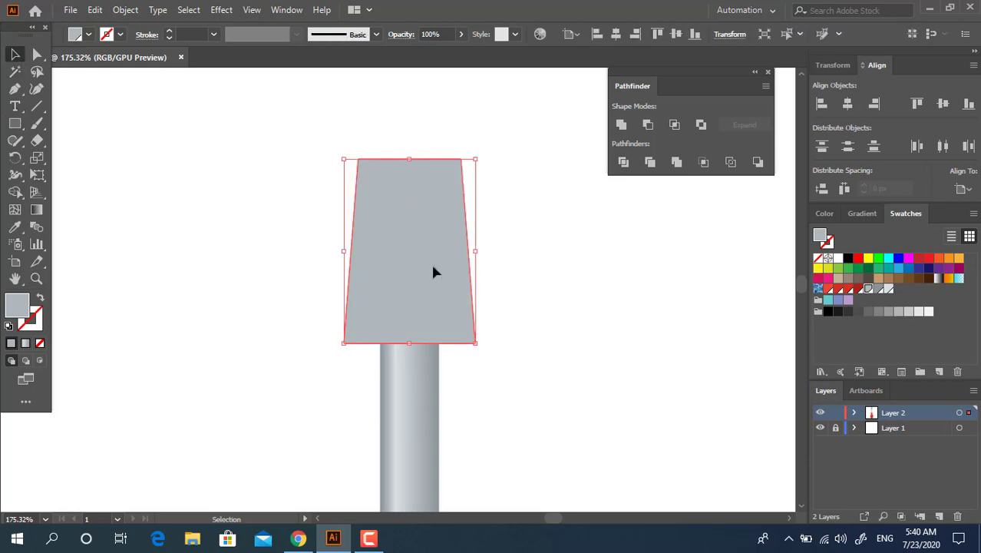
Paste a smaller copy inside the tip, round its bottom corners into a U, and widen it.
{"action": "key", "text": "a"}
{"action": "key", "text": "v"}
{"action": "left_click_drag", "start_coordinate": [475, 342], "coordinate": [460, 328]}
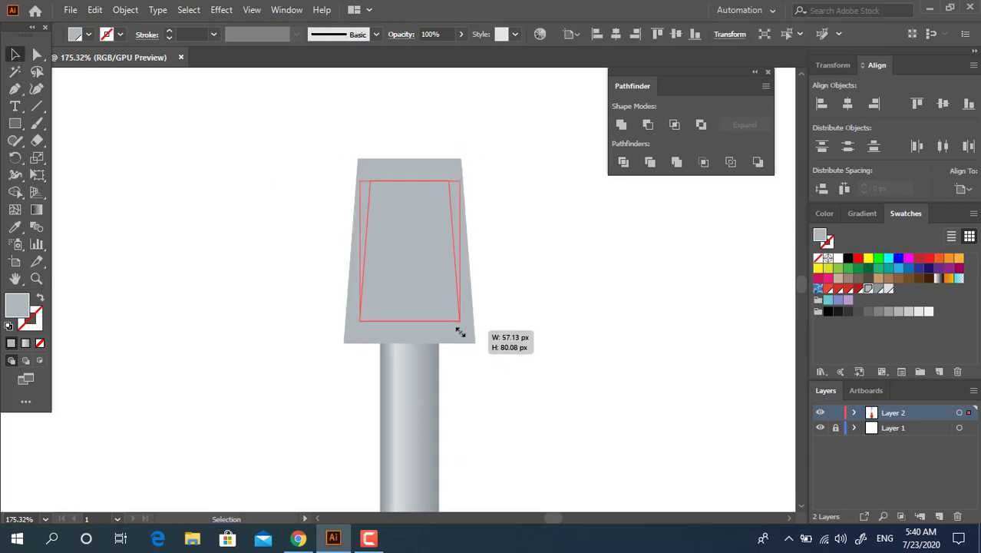
{"action": "left_click_drag", "start_coordinate": [435, 271], "coordinate": [435, 241]}
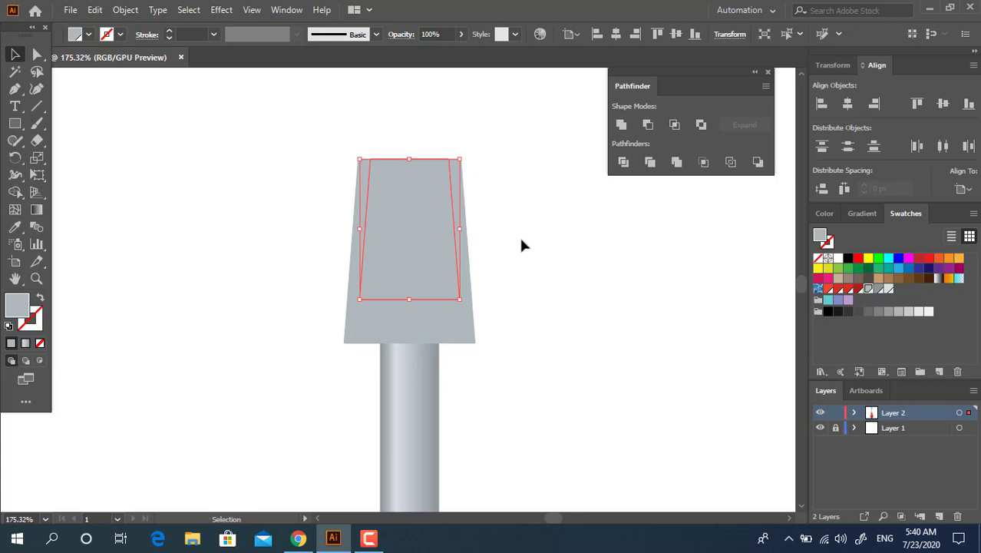
{"action": "left_click", "coordinate": [35, 56]}
{"action": "left_click", "coordinate": [359, 299]}
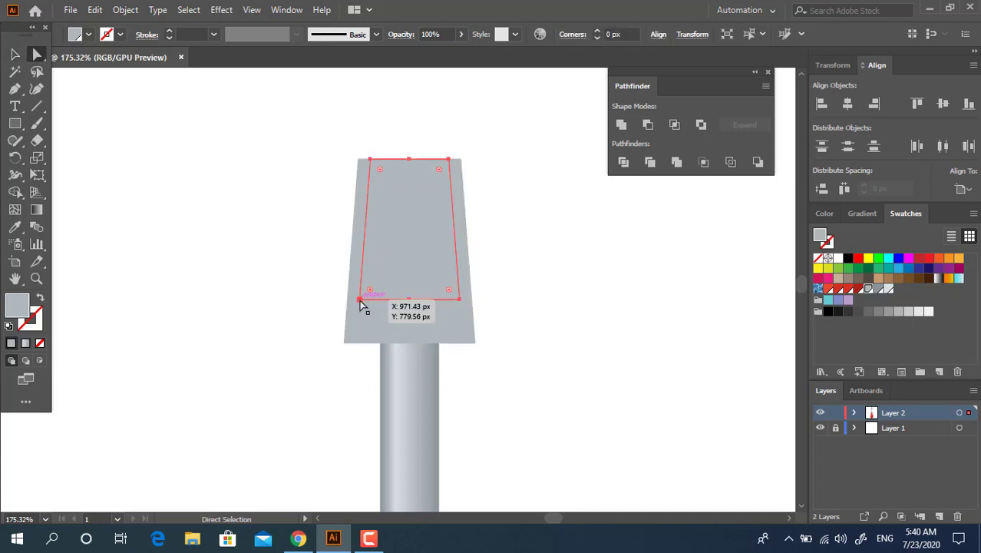
{"action": "left_click", "coordinate": [459, 300], "text": "shift"}
{"action": "left_click_drag", "start_coordinate": [376, 293], "coordinate": [383, 225]}
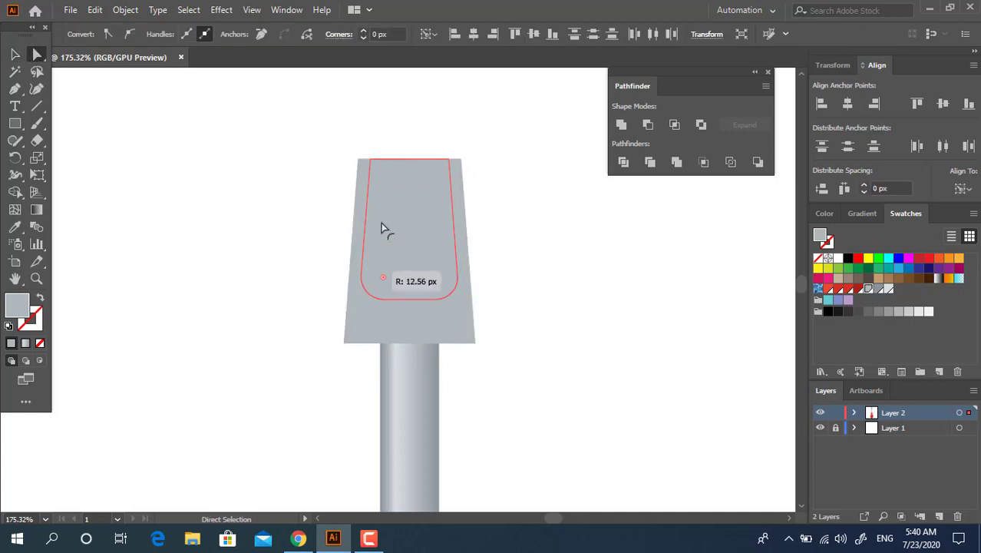
{"action": "left_click", "coordinate": [15, 55]}
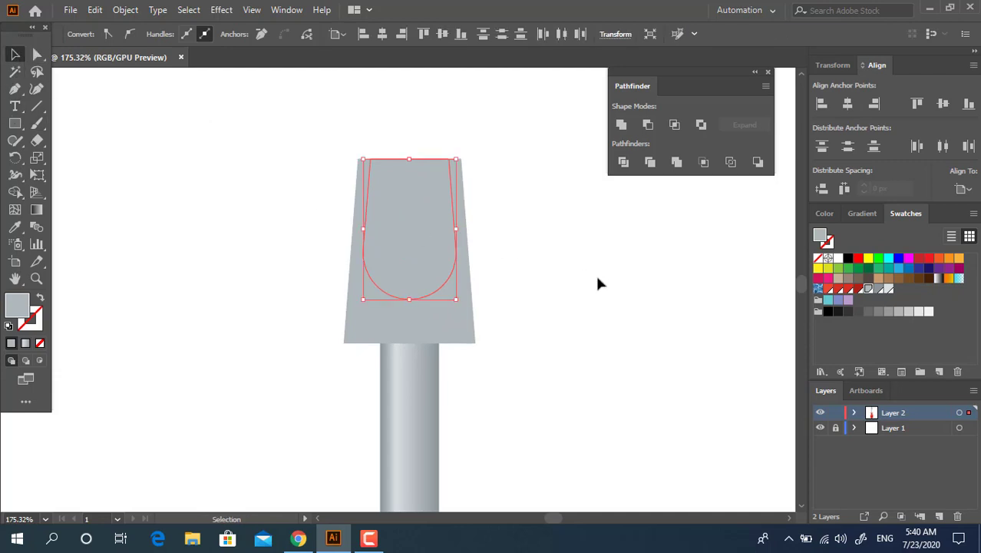
{"action": "left_click_drag", "start_coordinate": [456, 229], "coordinate": [600, 285], "text": "alt"}
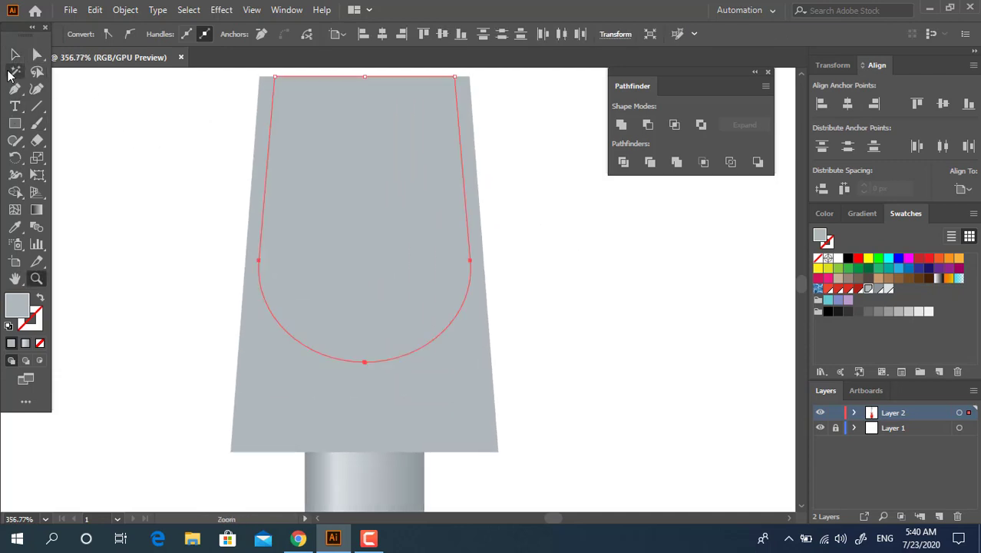
Select the U curve's side points, then zoom out to the whole screwdriver.
{"action": "left_click", "coordinate": [36, 55]}
{"action": "left_click", "coordinate": [259, 262]}
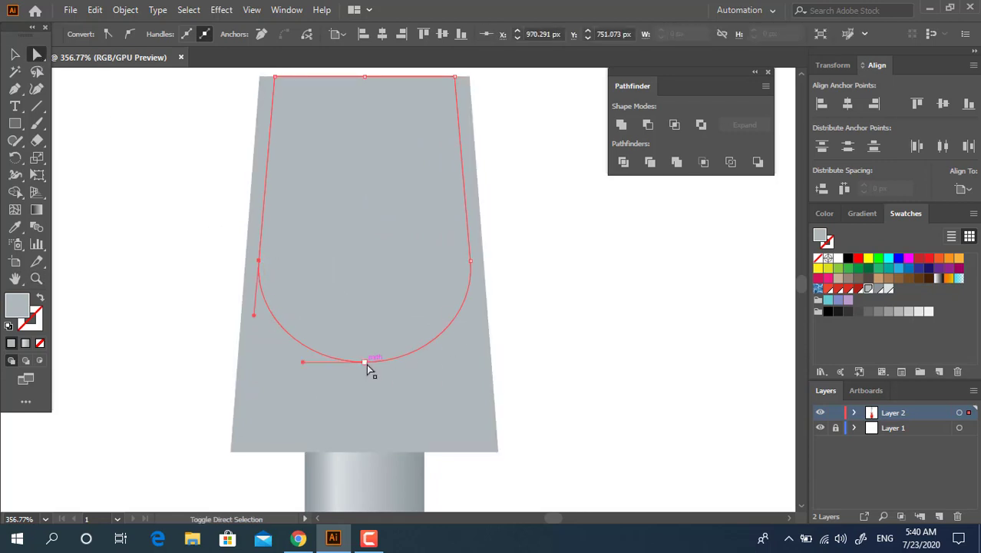
{"action": "left_click", "coordinate": [471, 260]}
{"action": "left_click", "coordinate": [479, 277]}
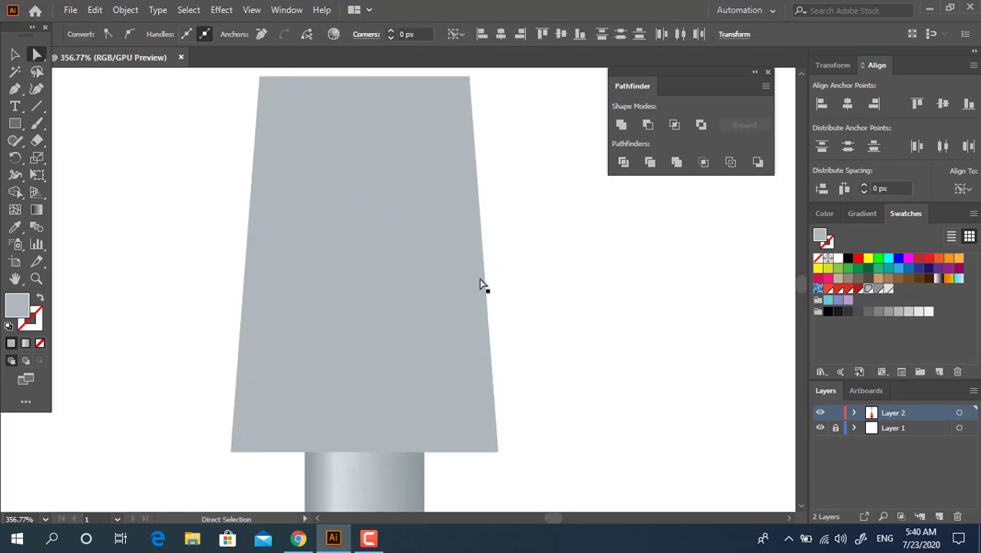
{"action": "left_click", "coordinate": [468, 261]}
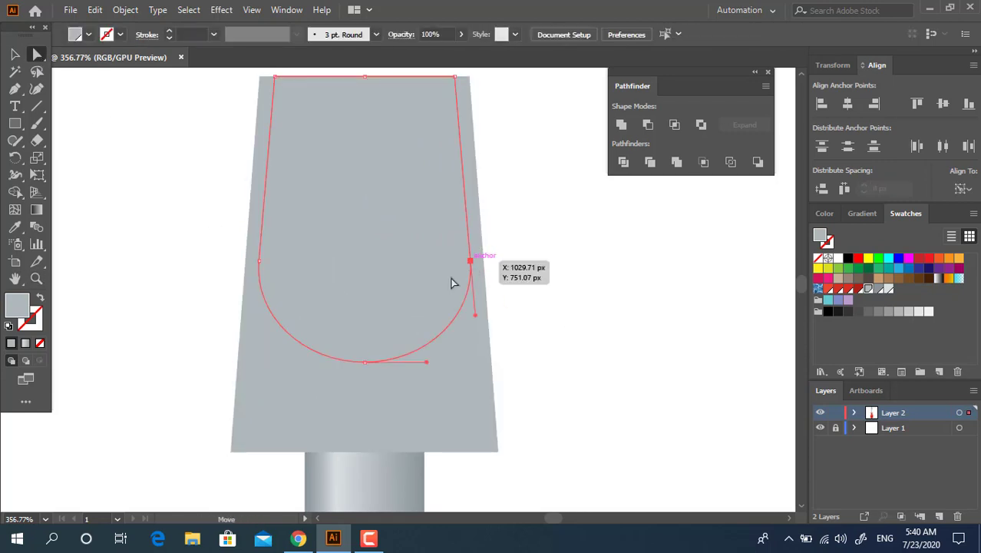
{"action": "left_click", "coordinate": [259, 261], "text": "shift"}
{"action": "left_click_drag", "start_coordinate": [367, 366], "coordinate": [57, 105]}
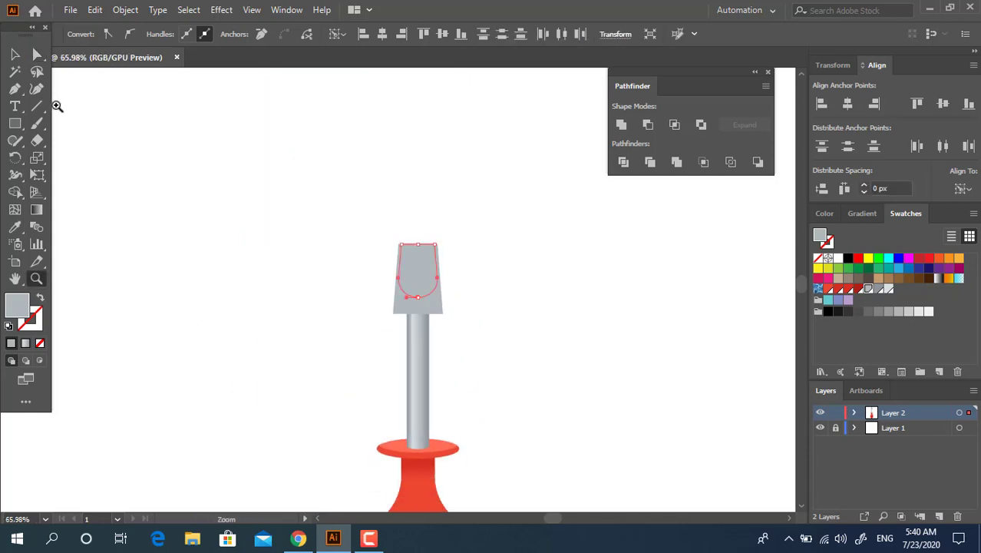
Select the inner U groove path, then zoom in to frame the metal tip.
{"action": "left_click", "coordinate": [511, 344]}
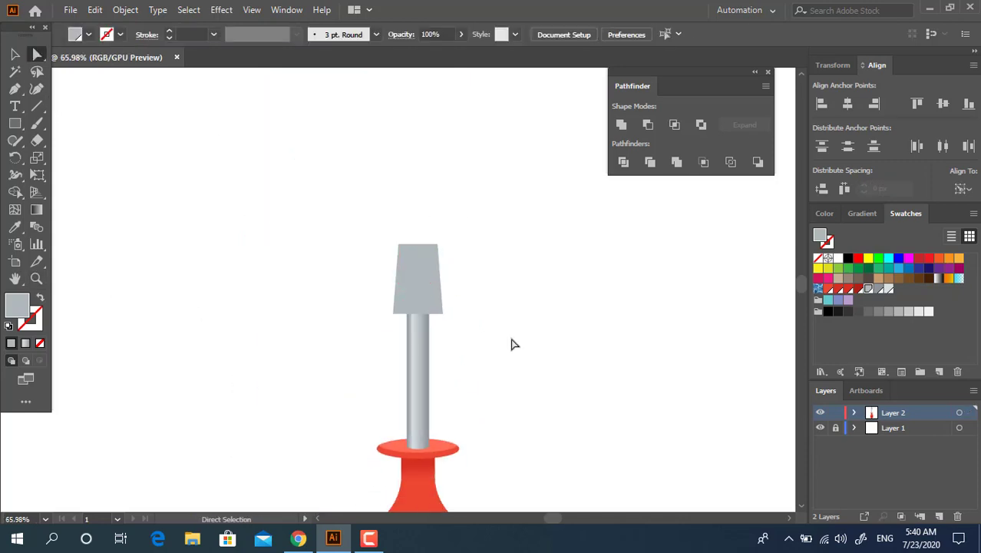
{"action": "left_click", "coordinate": [413, 285]}
{"action": "left_click_drag", "start_coordinate": [457, 277], "coordinate": [683, 383]}
{"action": "key", "text": "ctrl+minus"}
{"action": "key", "text": "ctrl+minus"}
{"action": "key", "text": "ctrl+minus"}
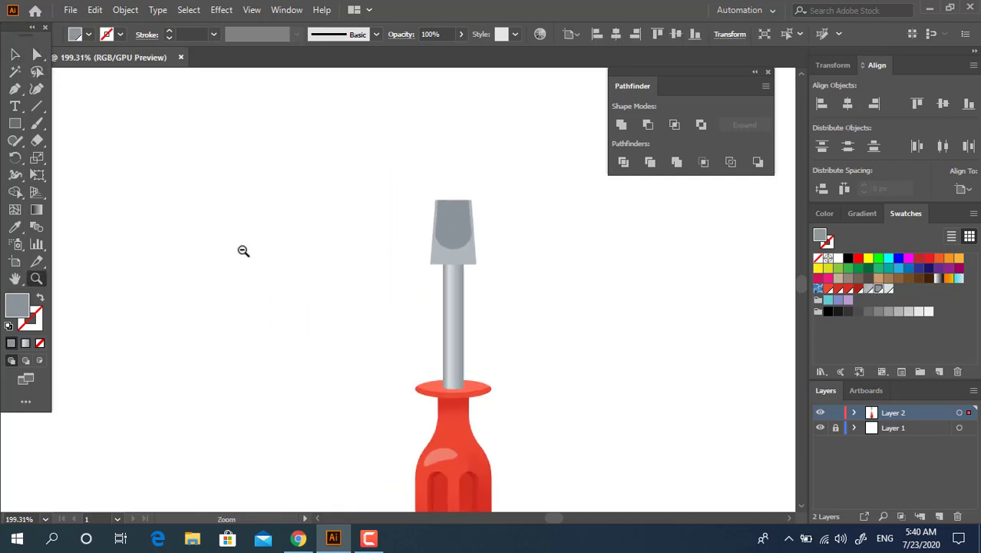
{"action": "left_click", "coordinate": [13, 55]}
{"action": "left_click", "coordinate": [466, 274]}
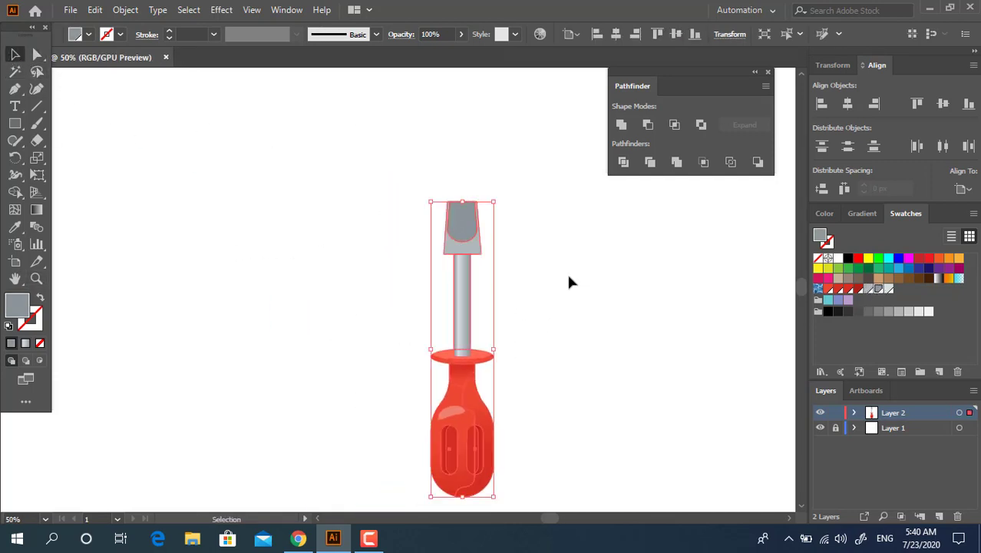
{"action": "left_click", "coordinate": [537, 204]}
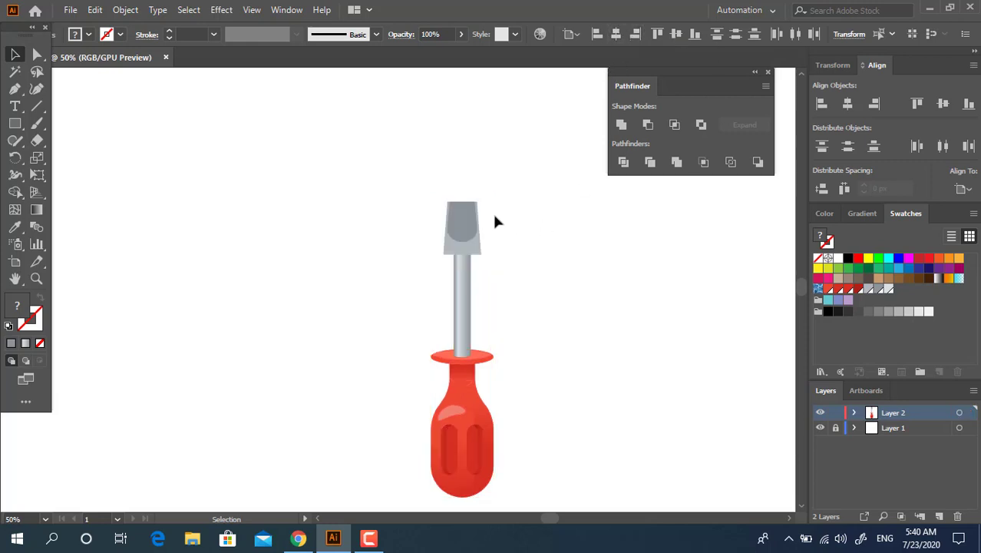
{"action": "key", "text": "z"}
{"action": "left_click_drag", "start_coordinate": [670, 298], "coordinate": [364, 206]}
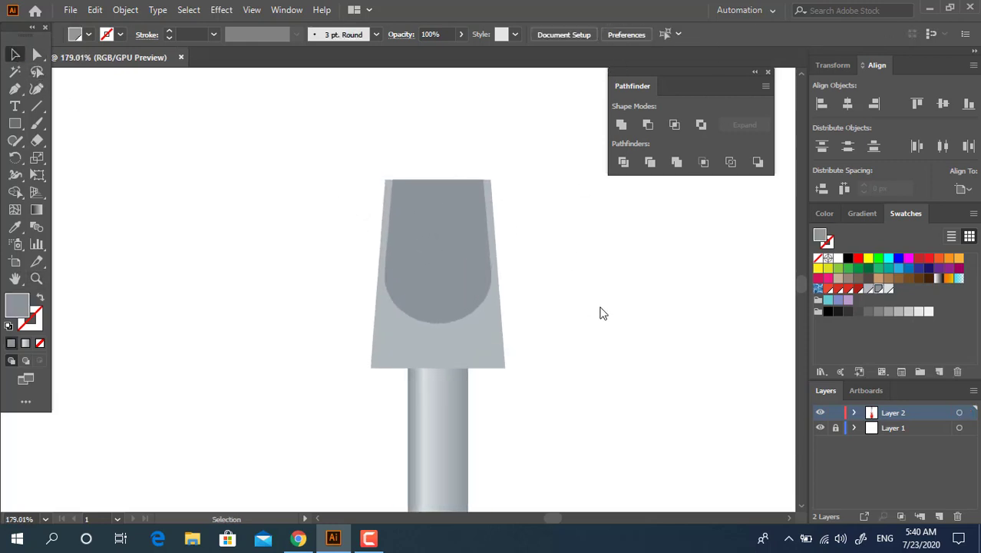
{"action": "scroll", "coordinate": [539, 274], "scroll_direction": "up", "scroll_amount": 1}
Give the groove a vertical grey gradient, removing two stops and raising the middle stop.
{"action": "left_click", "coordinate": [14, 55]}
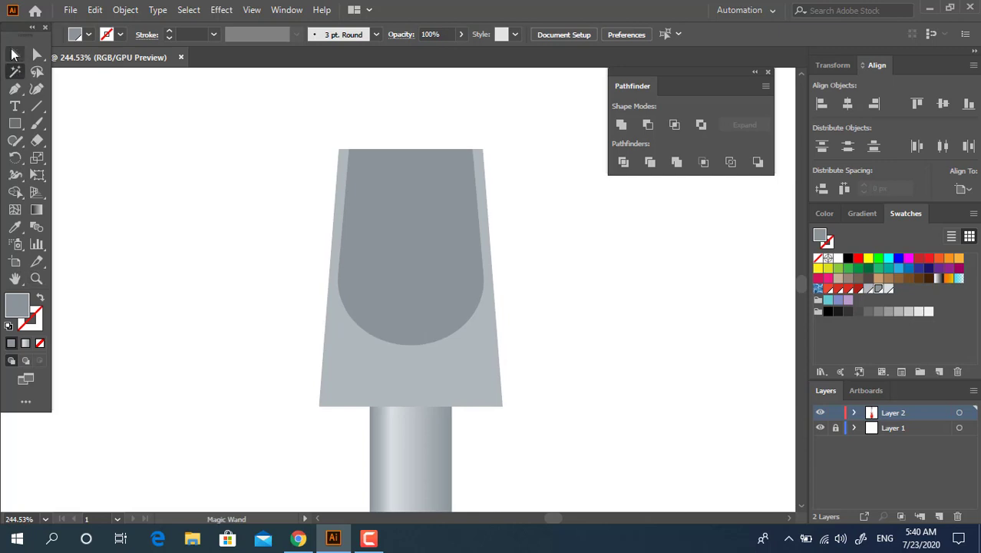
{"action": "left_click", "coordinate": [348, 209]}
{"action": "left_click", "coordinate": [36, 208]}
{"action": "left_click", "coordinate": [414, 281]}
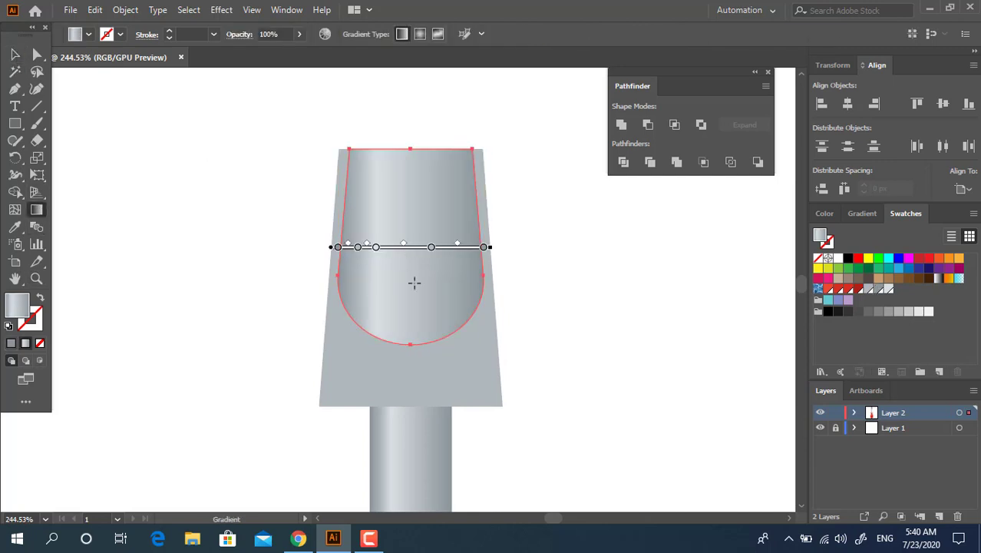
{"action": "left_click_drag", "start_coordinate": [410, 323], "coordinate": [410, 161]}
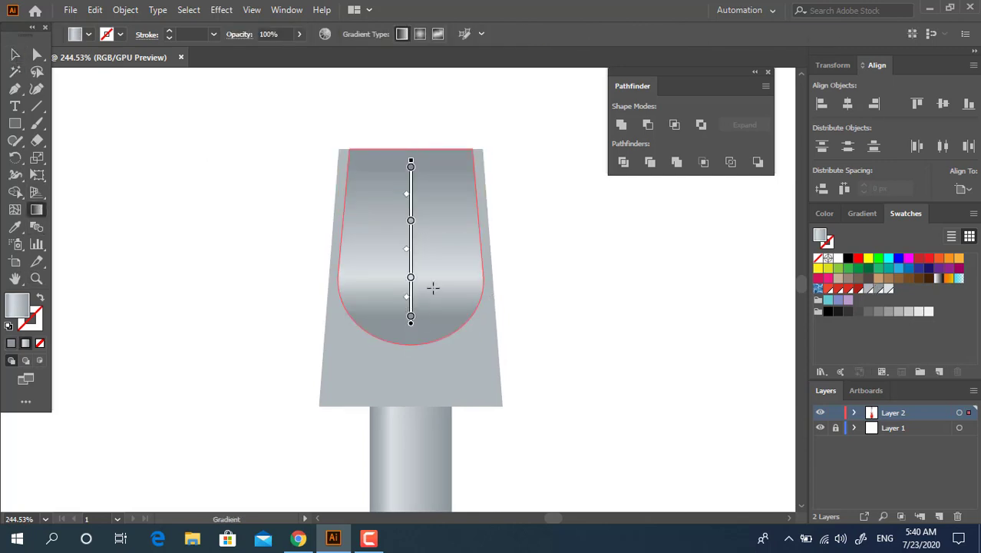
{"action": "left_click_drag", "start_coordinate": [411, 279], "coordinate": [430, 223]}
{"action": "left_click_drag", "start_coordinate": [411, 166], "coordinate": [471, 130]}
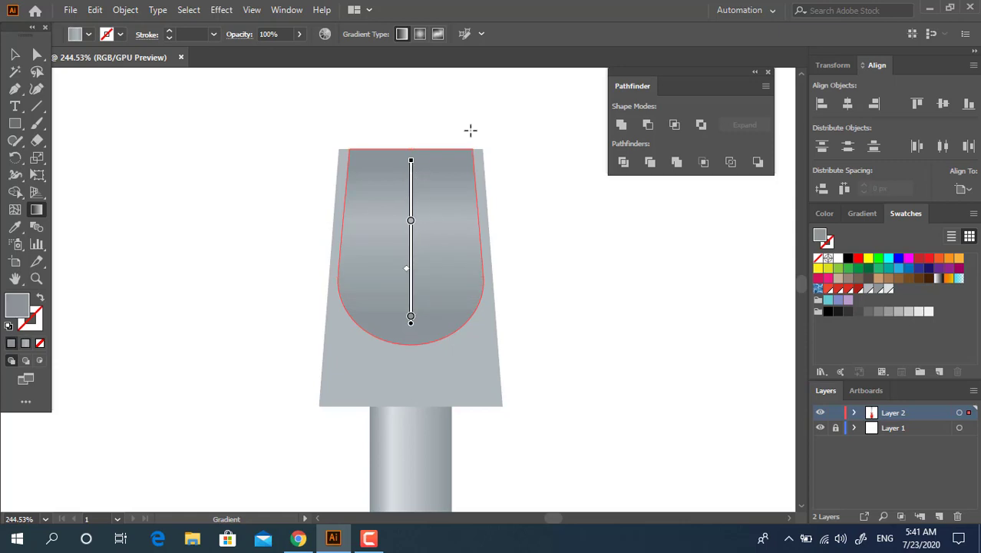
{"action": "left_click_drag", "start_coordinate": [411, 220], "coordinate": [411, 198]}
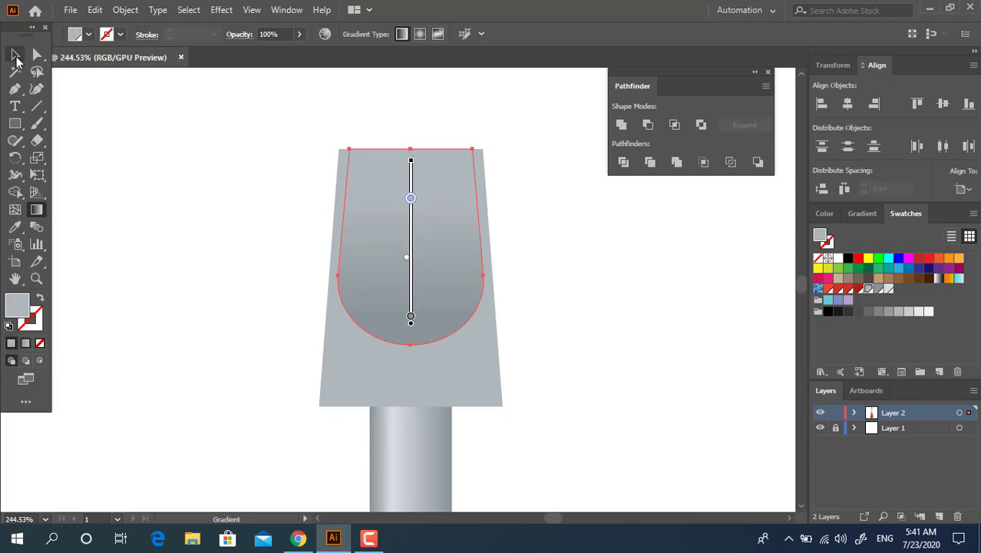
{"action": "left_click", "coordinate": [16, 55]}
{"action": "left_click", "coordinate": [522, 284]}
{"action": "left_click_drag", "start_coordinate": [420, 294], "coordinate": [364, 323]}
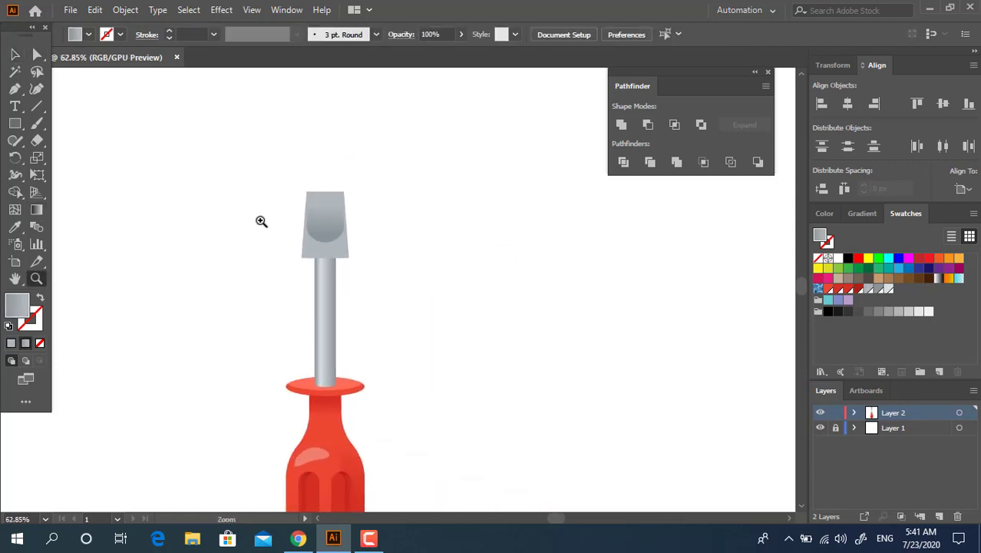
Copy the tapered tip shape 4.7 px straight upward, then zoom in on the head to edit its points.
{"action": "mouse_move", "coordinate": [259, 219]}
{"action": "left_mouse_down"}
{"action": "mouse_move", "coordinate": [309, 193]}
{"action": "mouse_move", "coordinate": [498, 328]}
{"action": "left_mouse_up"}
{"action": "left_click", "coordinate": [15, 56]}
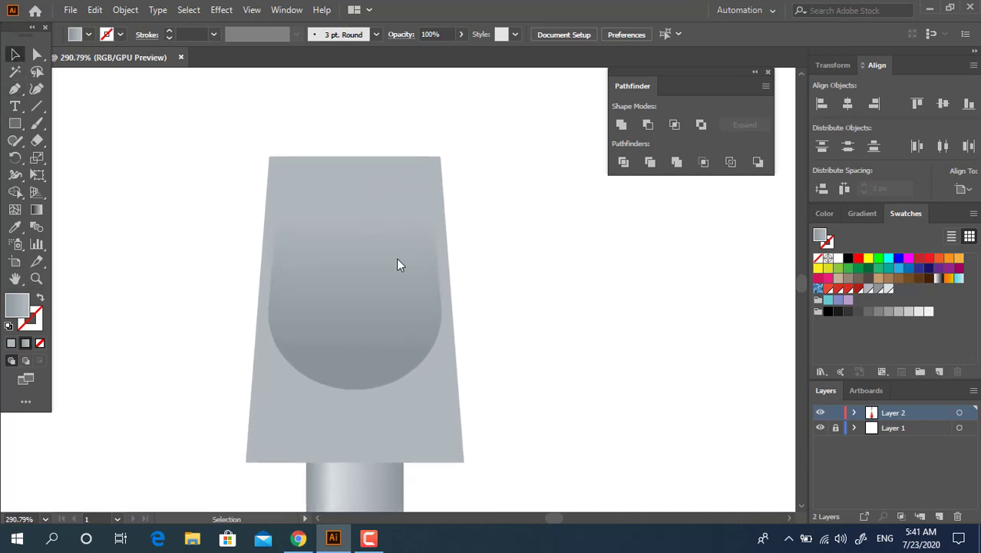
{"action": "mouse_move", "coordinate": [438, 432]}
{"action": "left_mouse_down"}
{"action": "mouse_move", "coordinate": [436, 405]}
{"action": "mouse_move", "coordinate": [6, 265]}
{"action": "left_mouse_up"}
{"action": "key", "text": "z"}
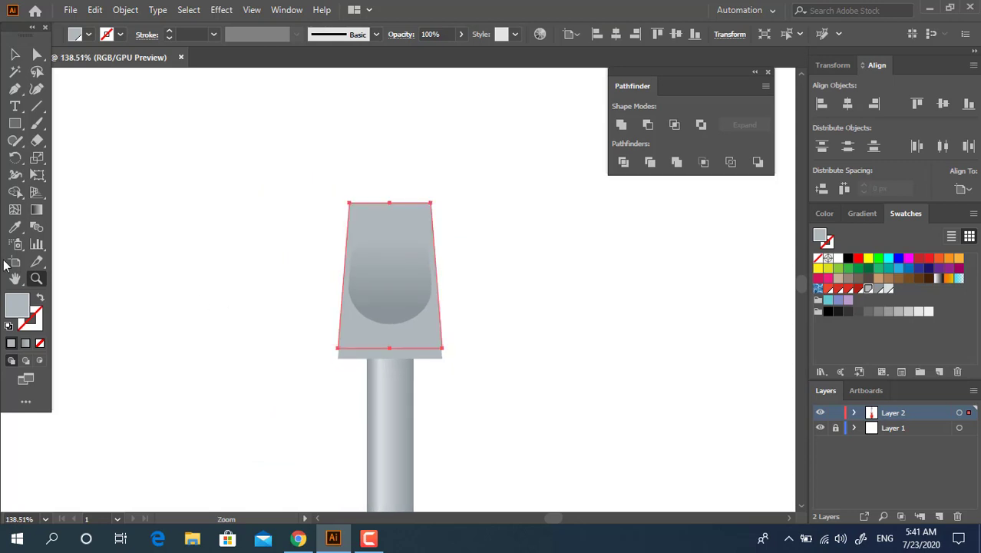
{"action": "left_click_drag", "start_coordinate": [430, 263], "coordinate": [501, 313]}
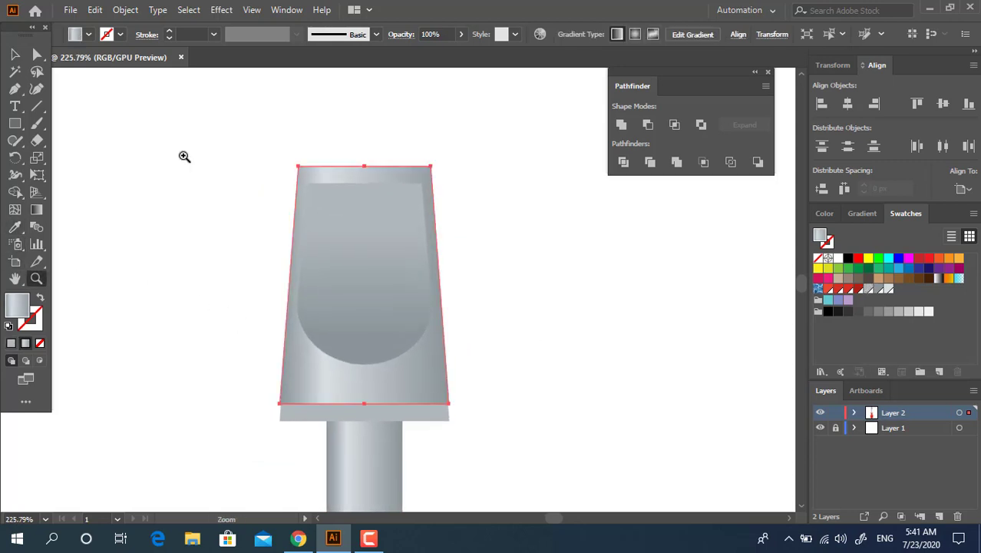
{"action": "left_click_drag", "start_coordinate": [418, 317], "coordinate": [445, 328]}
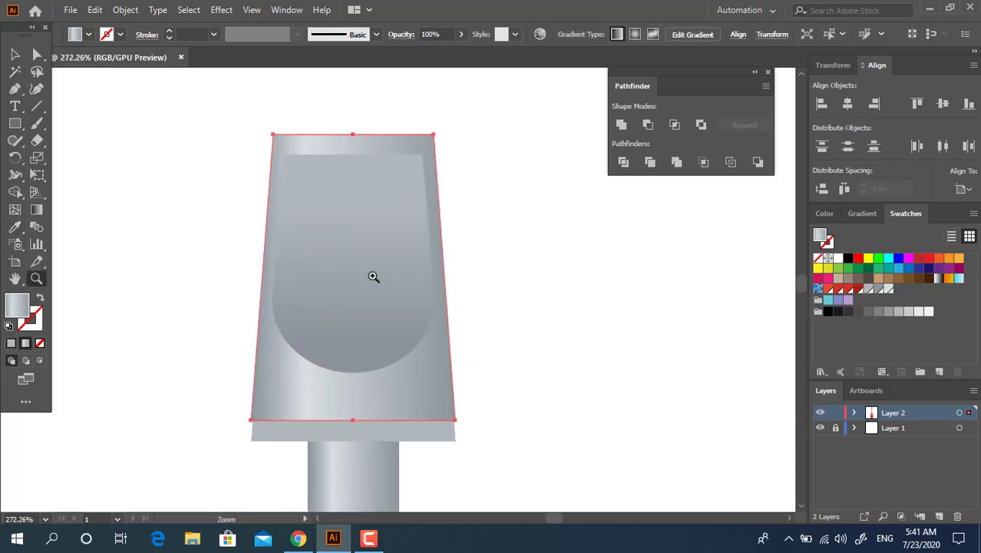
{"action": "left_click", "coordinate": [34, 54]}
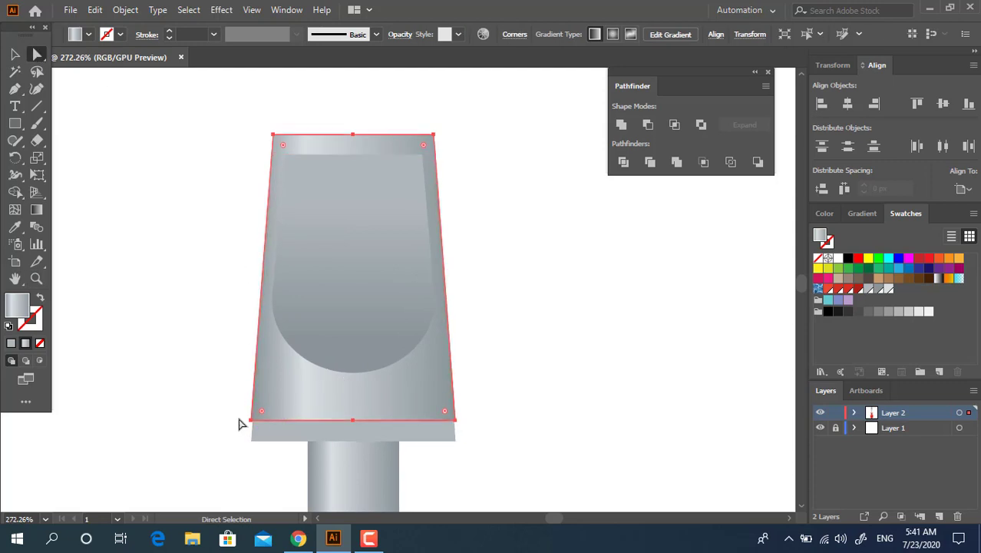
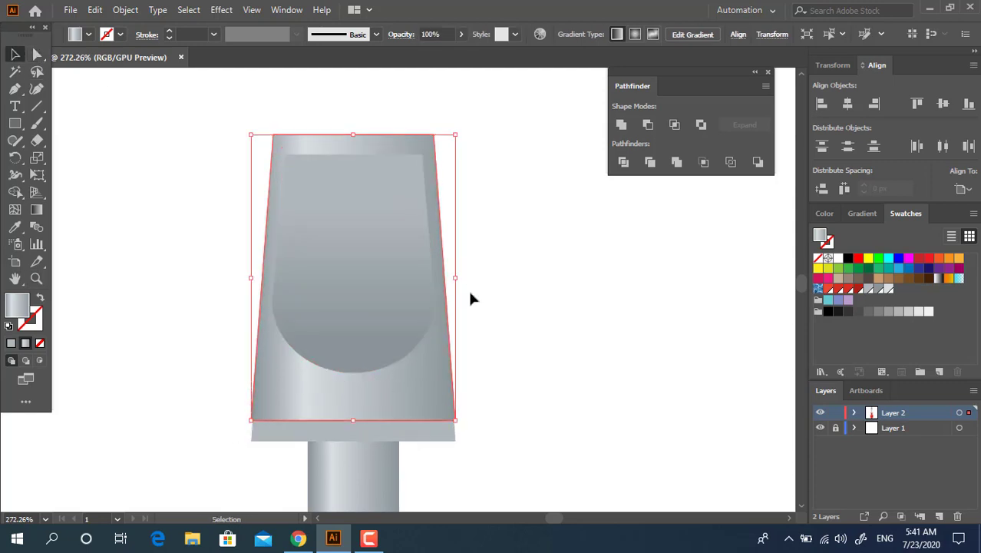
Resize the tip's gradient overlay symmetrically, narrowing and then re-widening its sides.
{"action": "left_click_drag", "start_coordinate": [457, 281], "coordinate": [432, 178]}
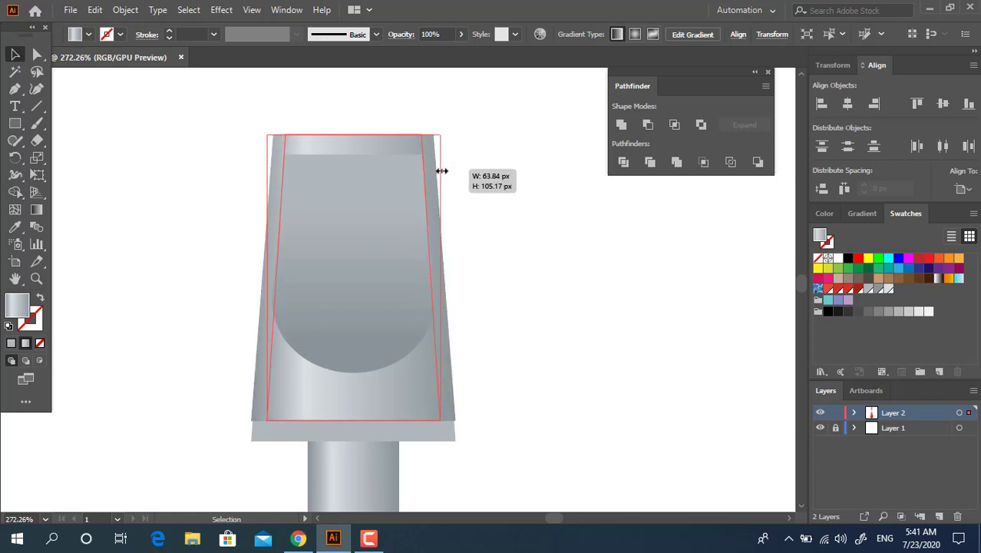
{"action": "left_click_drag", "start_coordinate": [432, 178], "coordinate": [440, 169]}
{"action": "left_click", "coordinate": [542, 284]}
{"action": "left_click", "coordinate": [350, 142]}
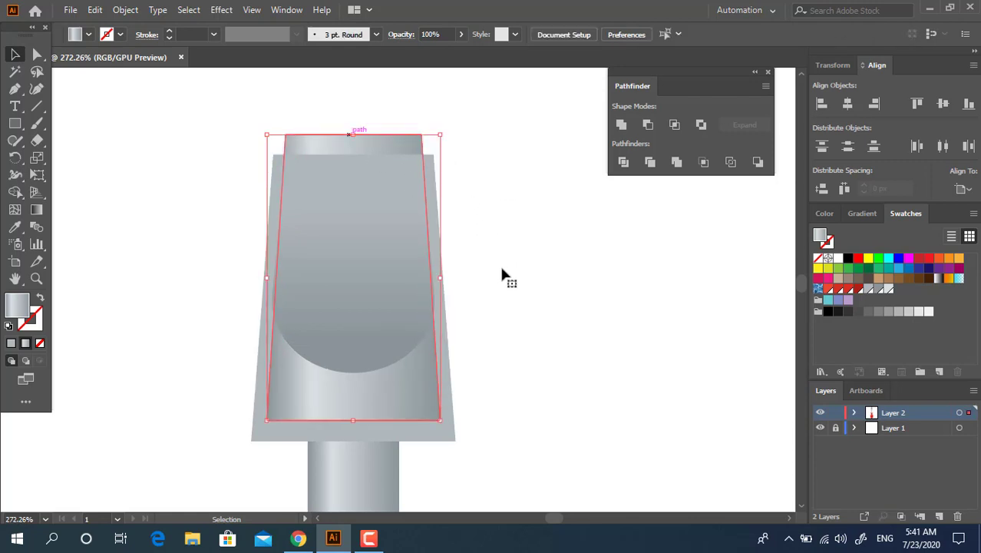
{"action": "left_click_drag", "start_coordinate": [443, 276], "coordinate": [455, 277]}
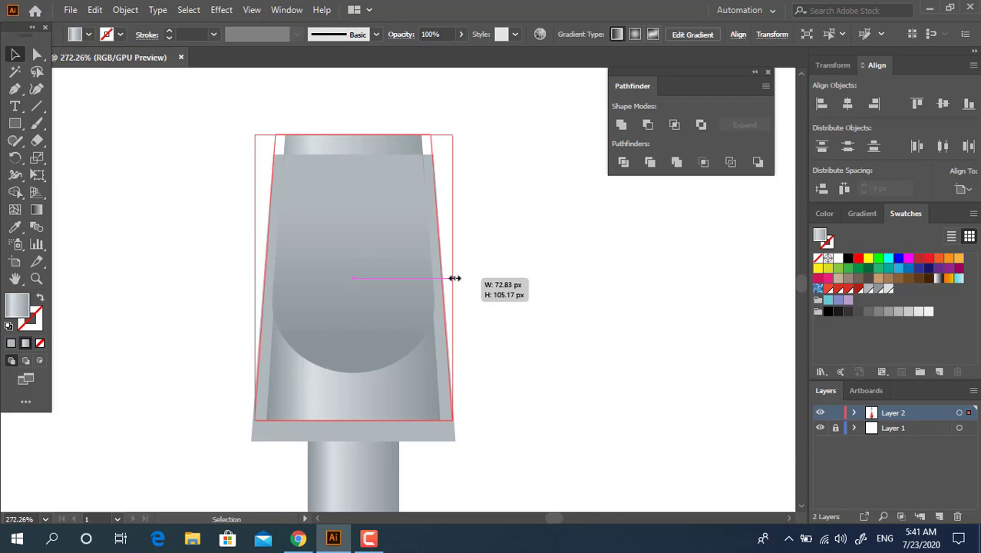
{"action": "left_click", "coordinate": [588, 313]}
{"action": "left_click", "coordinate": [435, 177]}
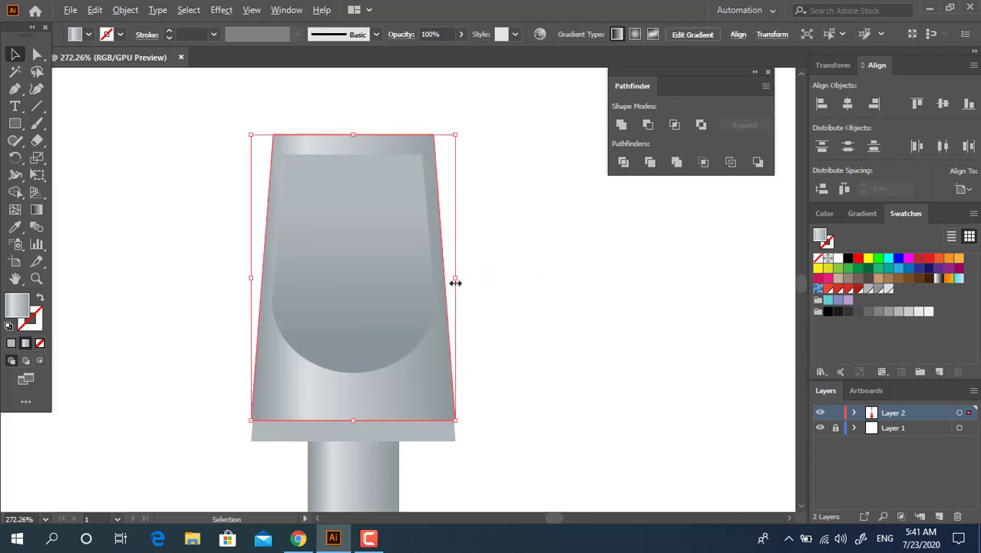
{"action": "left_click_drag", "start_coordinate": [455, 278], "coordinate": [443, 277]}
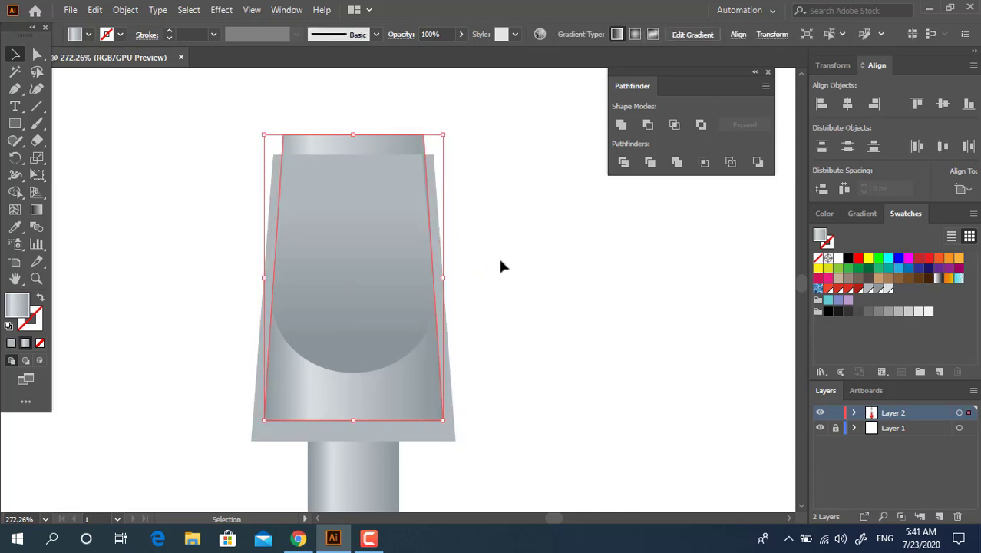
{"action": "key", "text": "ctrl+z"}
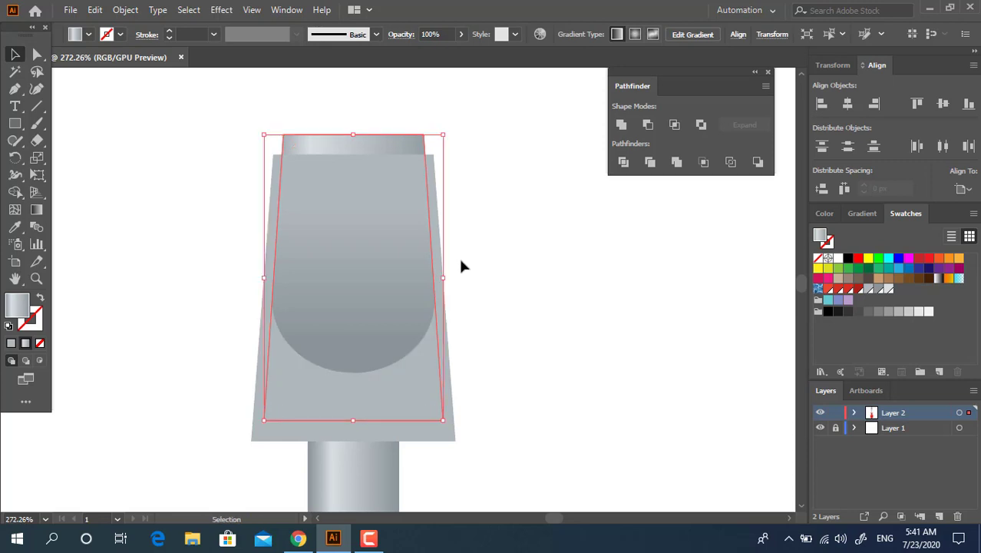
{"action": "left_click_drag", "start_coordinate": [448, 281], "coordinate": [455, 281]}
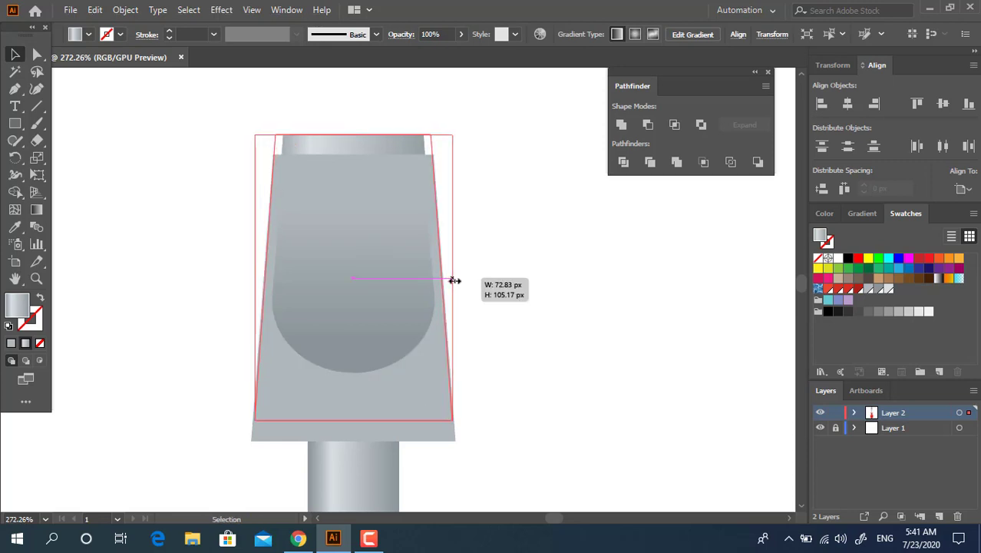
Widen the overlay to 72.83 px so its sloped sides match the tip's outline.
{"action": "left_click", "coordinate": [496, 234]}
{"action": "key", "text": "z"}
{"action": "left_click_drag", "start_coordinate": [320, 199], "coordinate": [264, 222]}
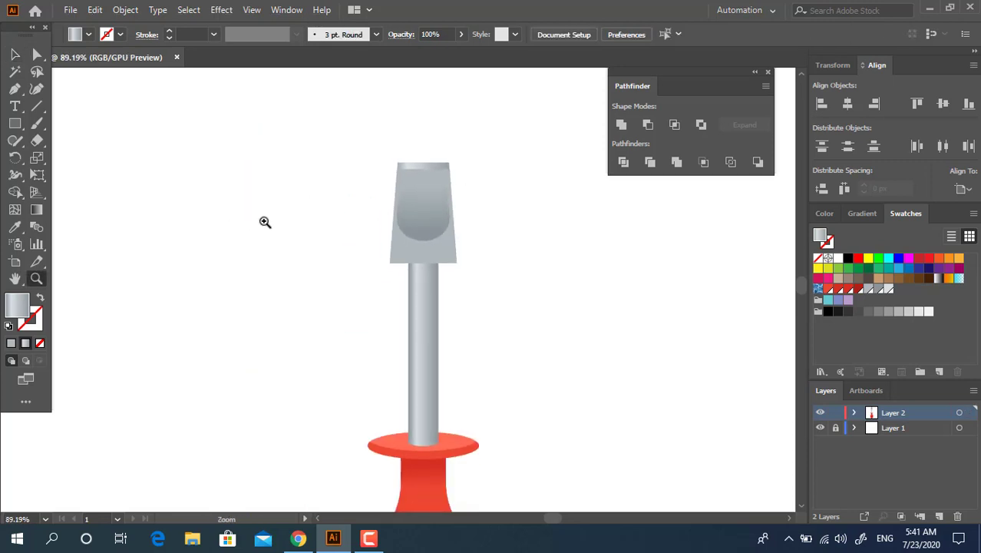
{"action": "left_click_drag", "start_coordinate": [456, 172], "coordinate": [462, 169]}
{"action": "left_click", "coordinate": [14, 54]}
{"action": "left_click", "coordinate": [335, 150]}
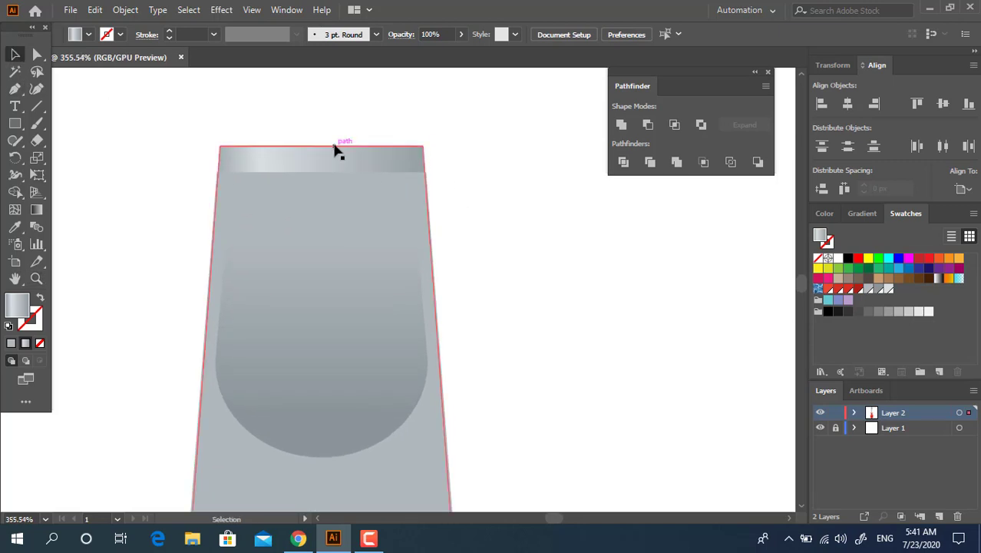
{"action": "left_click", "coordinate": [405, 183]}
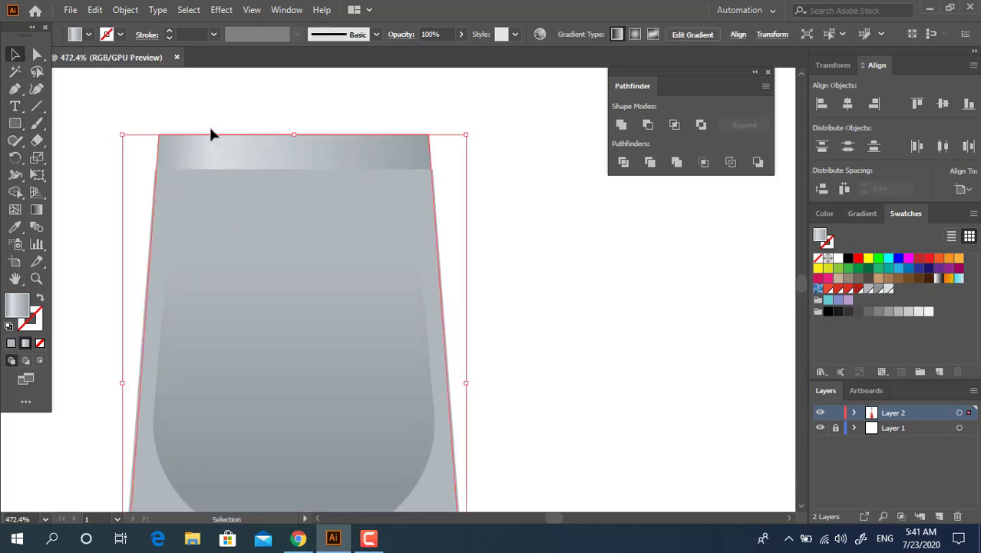
{"action": "left_click_drag", "start_coordinate": [469, 383], "coordinate": [466, 378]}
{"action": "left_click", "coordinate": [514, 325]}
{"action": "key", "text": "z"}
{"action": "scroll", "coordinate": [136, 246], "scroll_direction": "down", "scroll_amount": 5}
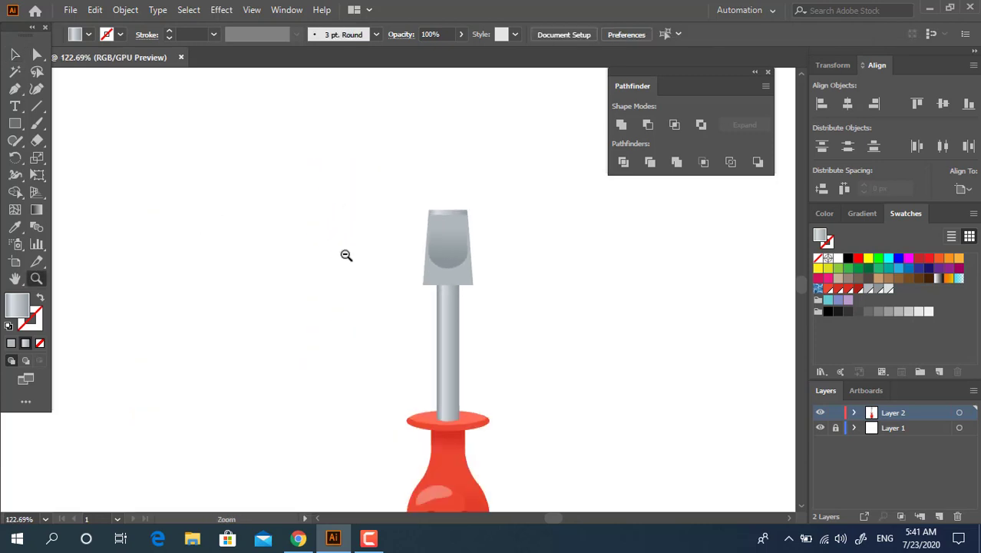
Move the tip gradient's light stop toward the centre of the tip, then deselect.
{"action": "key", "text": "ctrl+equal"}
{"action": "key", "text": "g"}
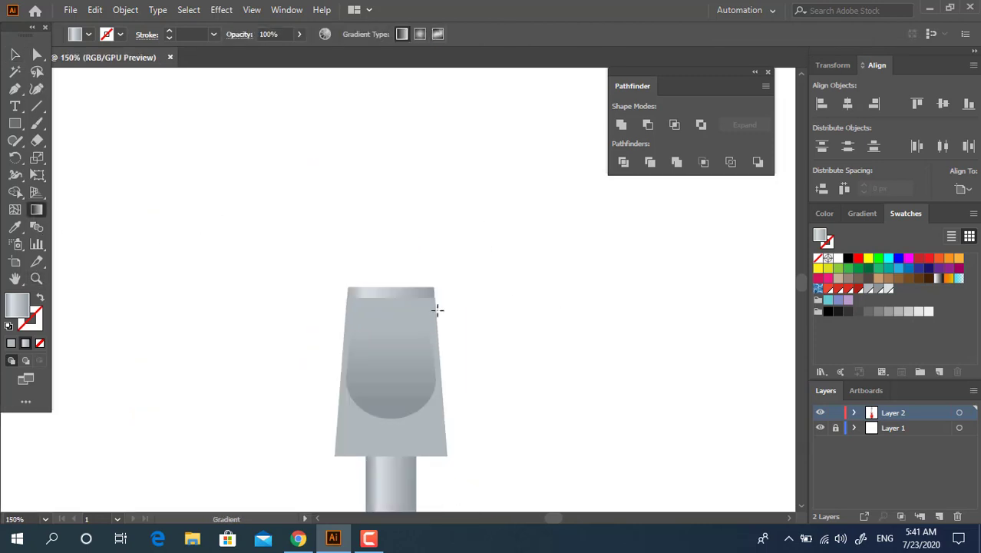
{"action": "left_click", "coordinate": [407, 295]}
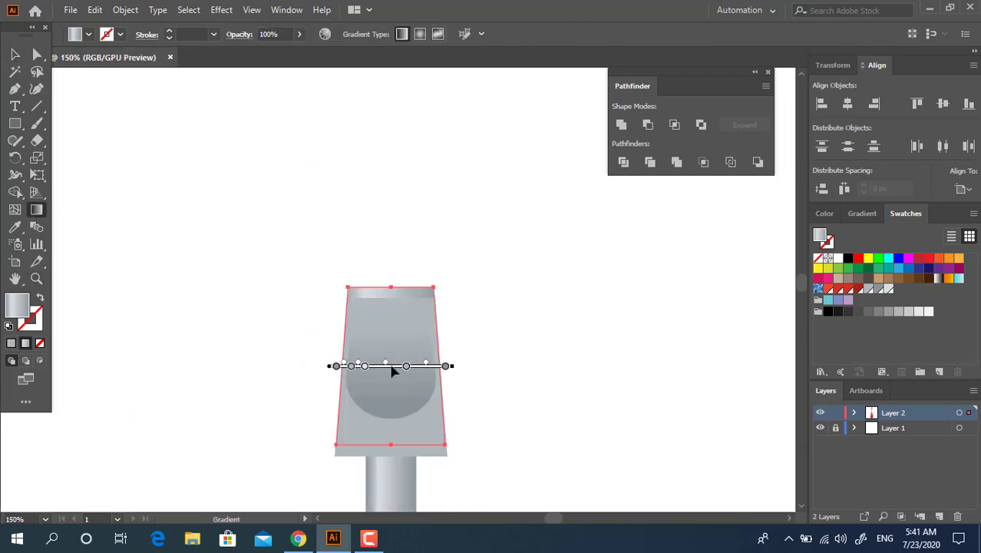
{"action": "left_click_drag", "start_coordinate": [364, 367], "coordinate": [389, 366]}
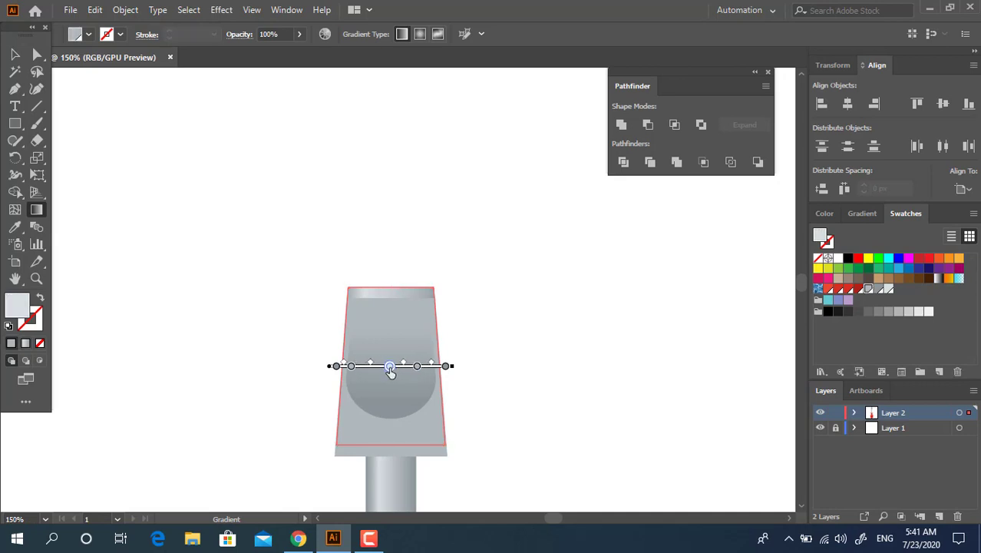
{"action": "key", "text": "z"}
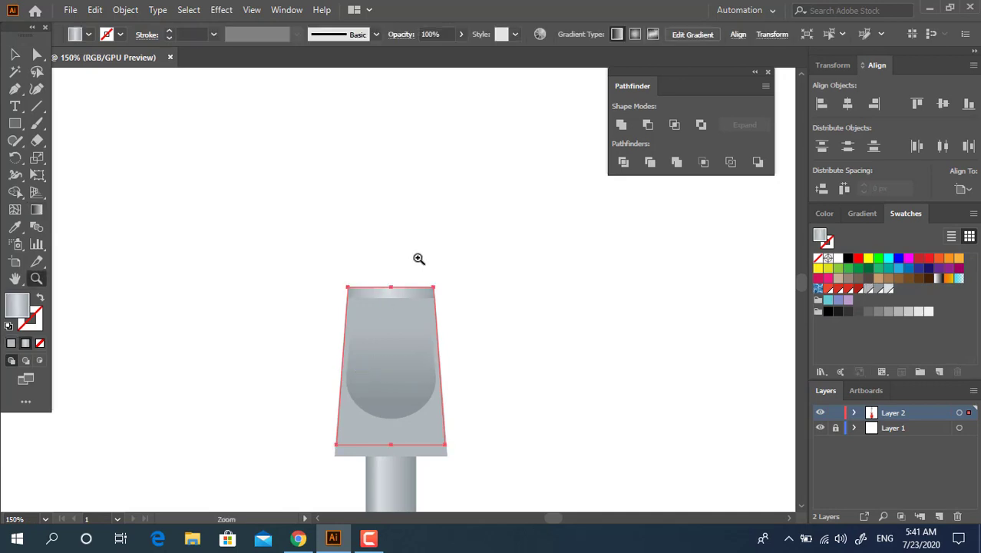
{"action": "key", "text": "v"}
{"action": "left_click", "coordinate": [445, 203]}
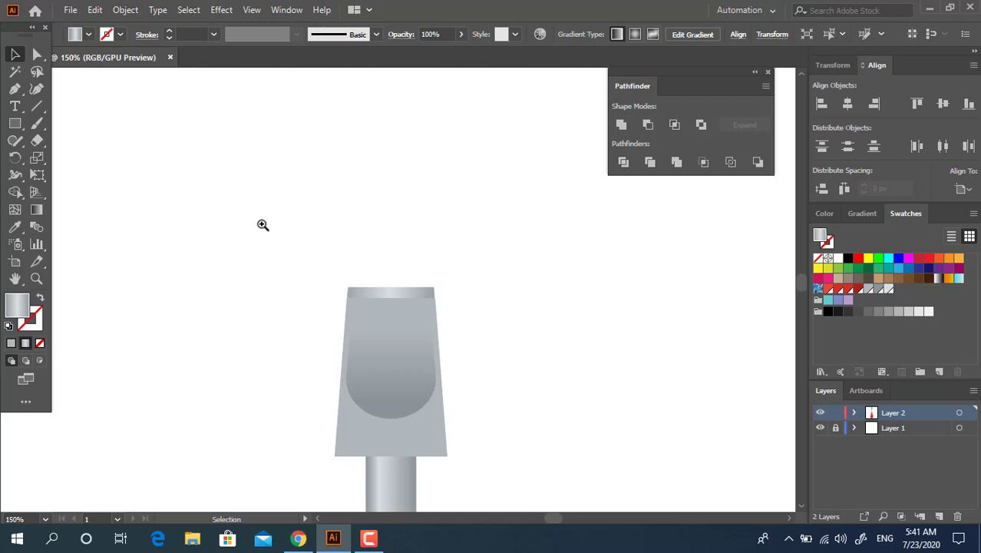
{"action": "scroll", "coordinate": [262, 224], "scroll_direction": "down", "scroll_amount": 3}
{"action": "scroll", "coordinate": [565, 215], "scroll_direction": "up", "scroll_amount": 2}
{"action": "scroll", "coordinate": [372, 213], "scroll_direction": "up", "scroll_amount": 3}
{"action": "scroll", "coordinate": [523, 307], "scroll_direction": "up", "scroll_amount": 1}
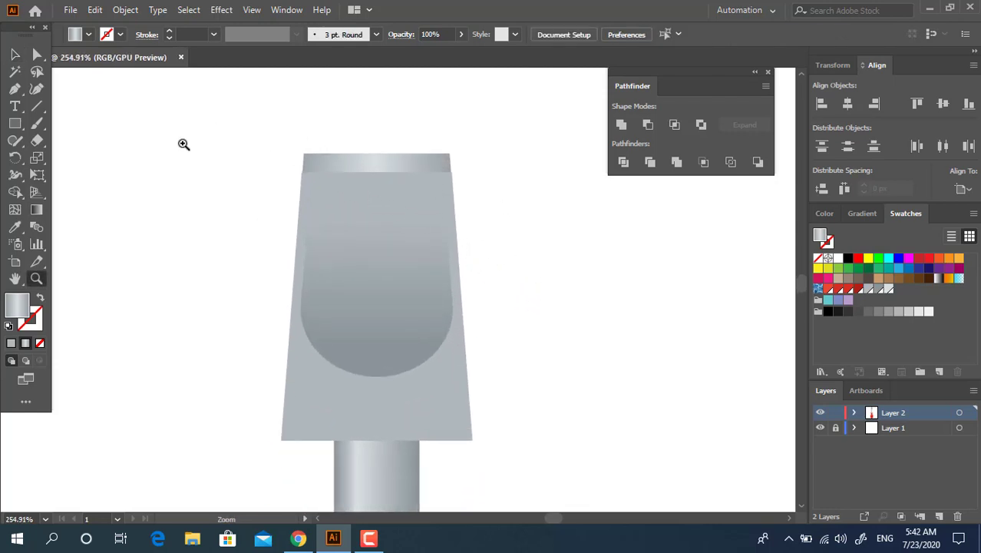
Nudge the tip shape and raise its two bottom anchor points.
{"action": "key", "text": "v"}
{"action": "mouse_move", "coordinate": [412, 163]}
{"action": "left_mouse_down"}
{"action": "mouse_move", "coordinate": [416, 145]}
{"action": "mouse_move", "coordinate": [394, 162]}
{"action": "left_mouse_up"}
{"action": "key", "text": "a"}
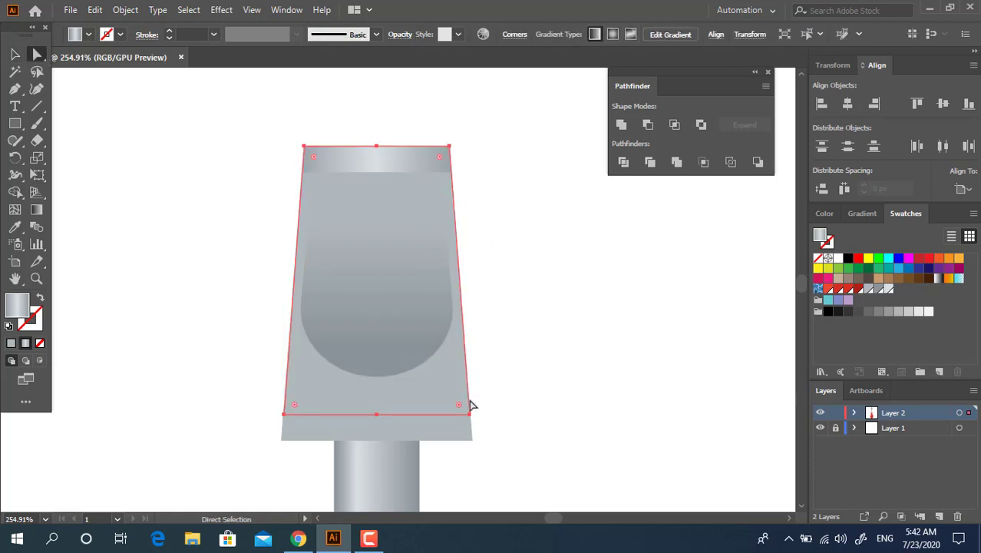
{"action": "left_click", "coordinate": [469, 414]}
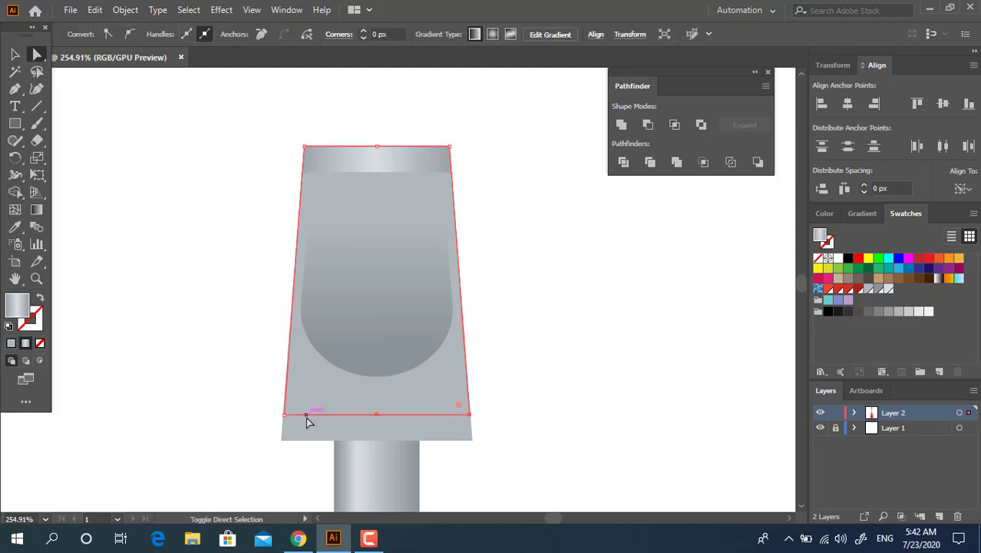
{"action": "left_click", "coordinate": [285, 414], "text": "shift"}
{"action": "mouse_move", "coordinate": [468, 415]}
{"action": "left_mouse_down"}
{"action": "mouse_move", "coordinate": [453, 166]}
{"action": "mouse_move", "coordinate": [577, 252]}
{"action": "left_mouse_up"}
{"action": "key", "text": "z"}
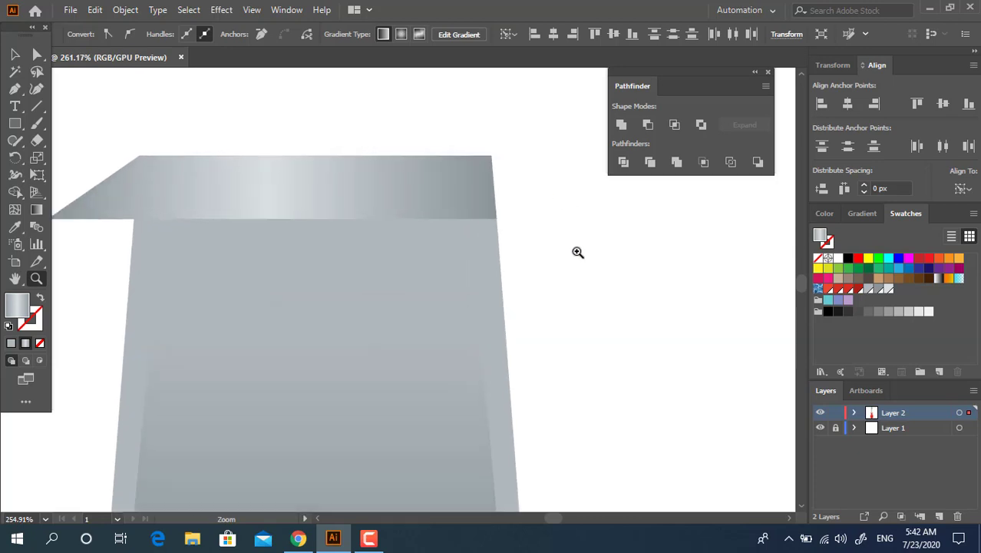
Pull the grey band's top-left corner inward.
{"action": "key", "text": "a"}
{"action": "left_click", "coordinate": [81, 171]}
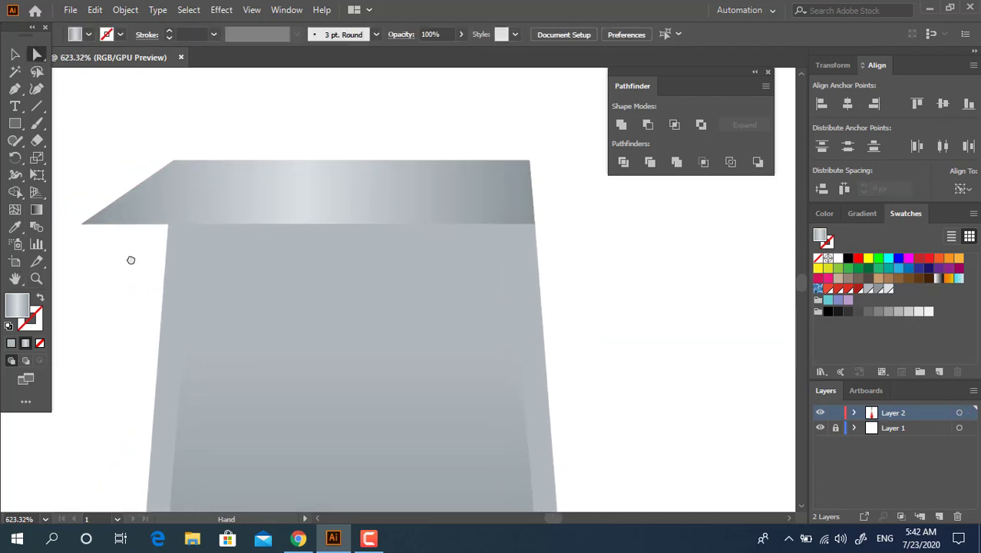
{"action": "left_click_drag", "start_coordinate": [130, 259], "coordinate": [140, 260]}
{"action": "left_click_drag", "start_coordinate": [91, 225], "coordinate": [175, 226]}
{"action": "left_click", "coordinate": [167, 291]}
{"action": "key", "text": "z"}
{"action": "left_click", "coordinate": [335, 210], "text": "alt"}
{"action": "left_click", "coordinate": [562, 212], "text": "alt"}
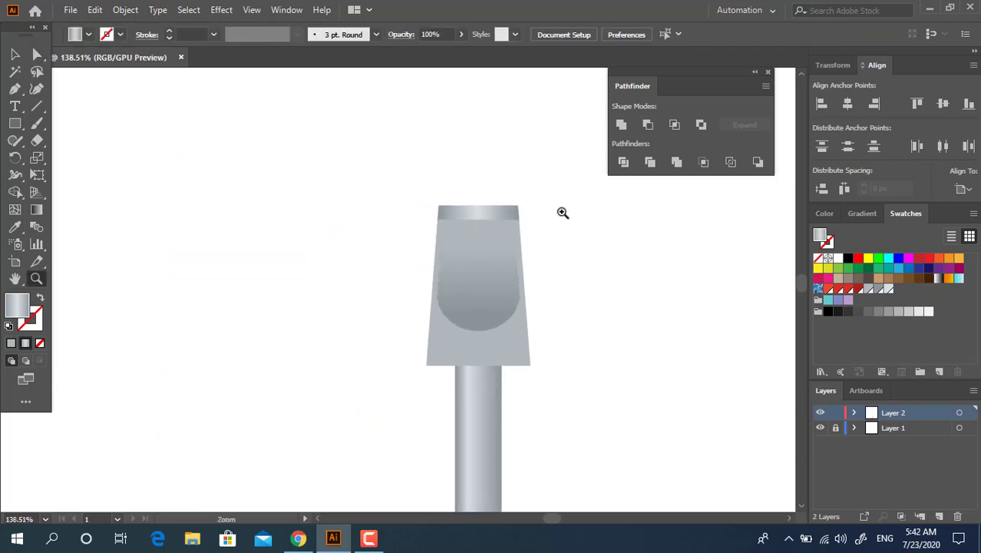
{"action": "left_click", "coordinate": [528, 212]}
Narrow the band's top edge by moving both top corners slightly inward.
{"action": "key", "text": "a"}
{"action": "left_click", "coordinate": [239, 206]}
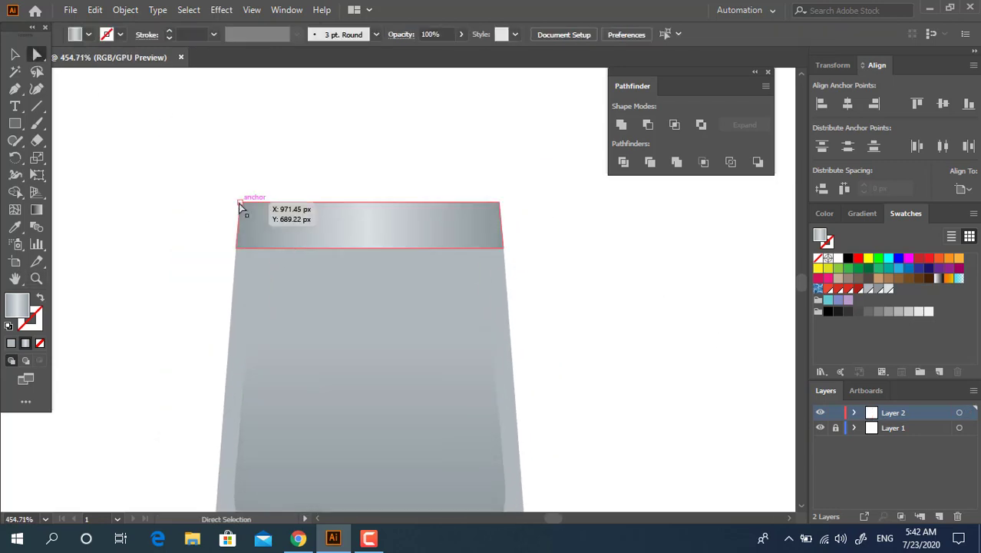
{"action": "left_click_drag", "start_coordinate": [240, 205], "coordinate": [247, 203]}
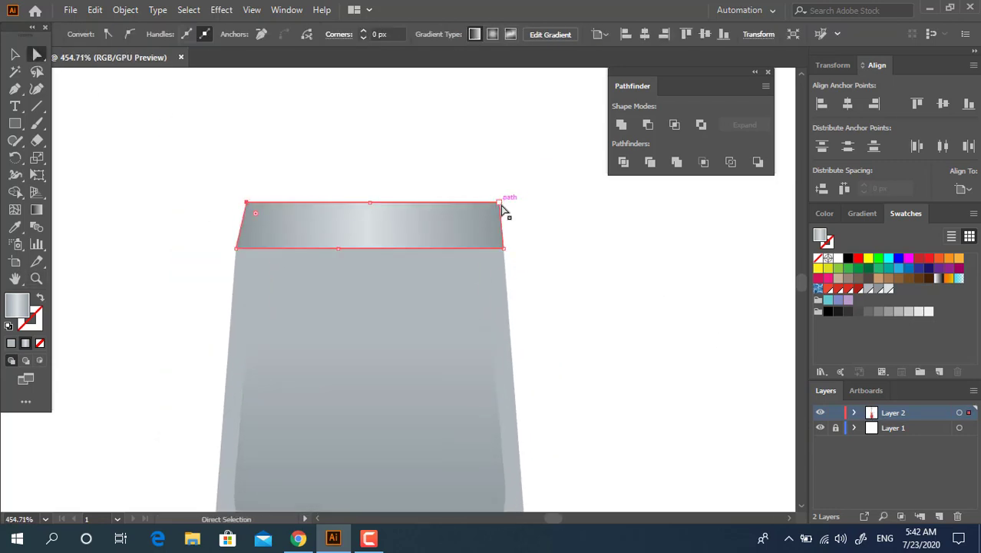
{"action": "left_click_drag", "start_coordinate": [502, 209], "coordinate": [491, 208]}
{"action": "left_click", "coordinate": [501, 190]}
{"action": "key", "text": "z"}
{"action": "left_click", "coordinate": [217, 204], "text": "alt"}
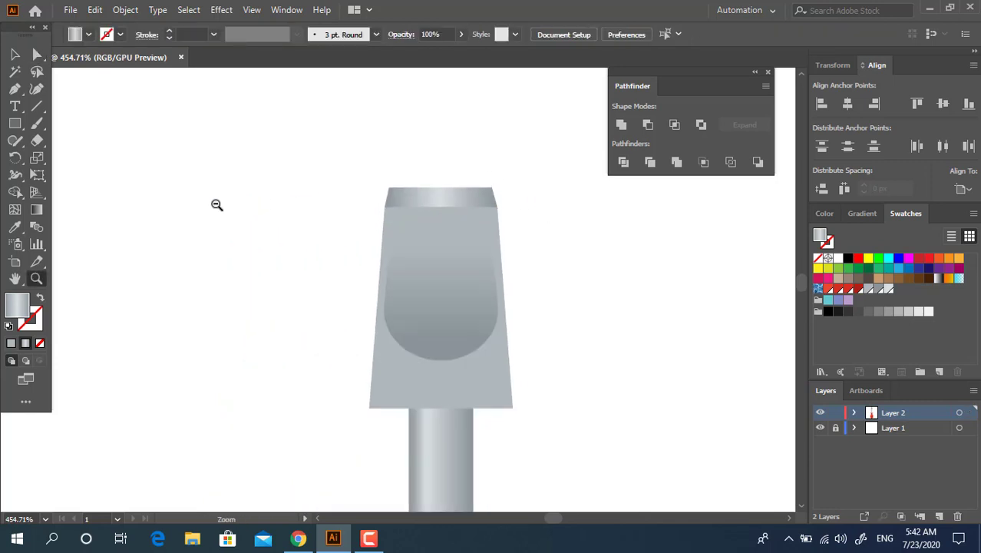
{"action": "left_click", "coordinate": [377, 221]}
{"action": "left_click", "coordinate": [507, 285]}
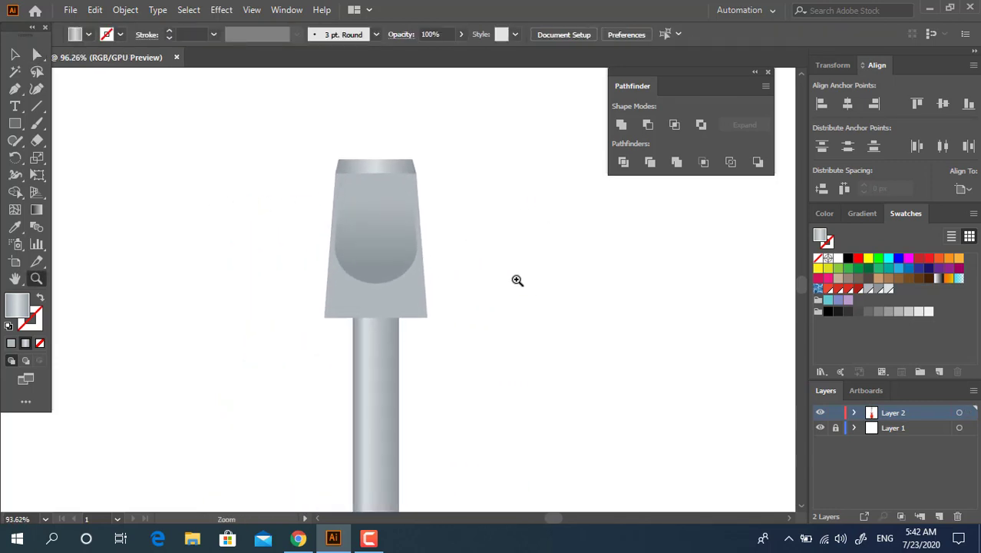
{"action": "left_click_drag", "start_coordinate": [387, 191], "coordinate": [545, 238]}
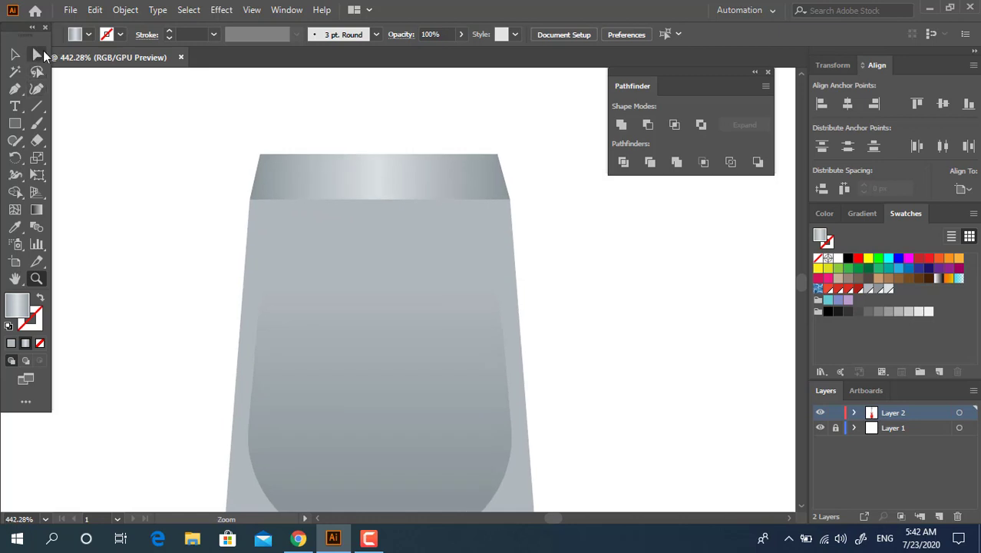
Lower both top anchors of the band slightly, then select the trapezoid tip shape.
{"action": "left_click", "coordinate": [37, 54]}
{"action": "left_click", "coordinate": [259, 155]}
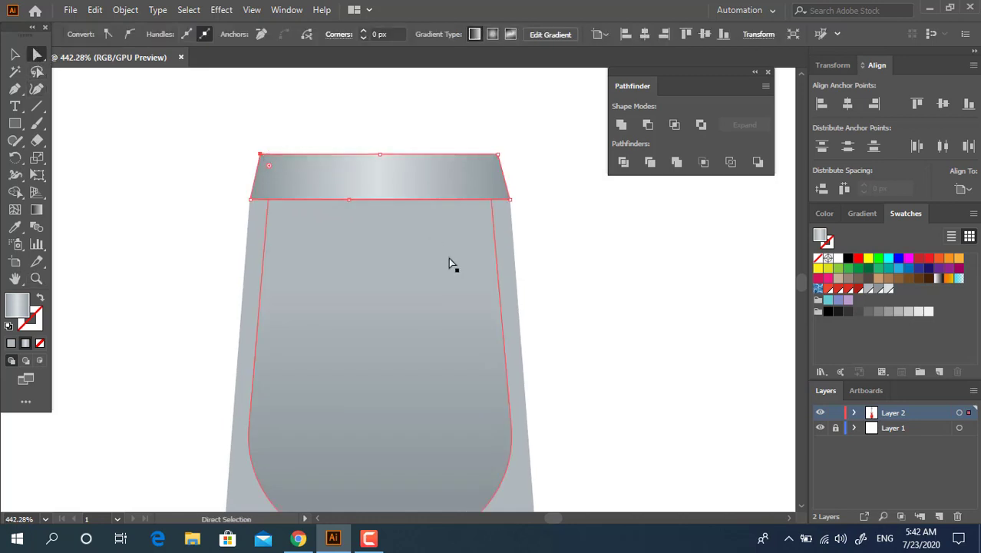
{"action": "left_click_drag", "start_coordinate": [541, 169], "coordinate": [212, 109]}
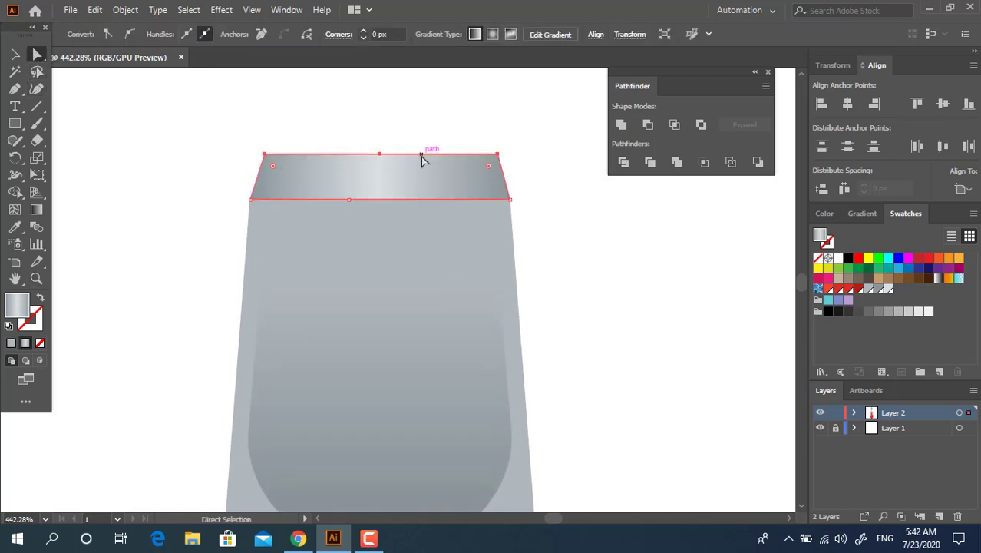
{"action": "left_click_drag", "start_coordinate": [422, 159], "coordinate": [423, 164]}
{"action": "left_click", "coordinate": [600, 241]}
{"action": "key", "text": "z"}
{"action": "mouse_move", "coordinate": [526, 197]}
{"action": "left_mouse_down"}
{"action": "mouse_move", "coordinate": [267, 201]}
{"action": "mouse_move", "coordinate": [372, 186]}
{"action": "mouse_move", "coordinate": [237, 169]}
{"action": "mouse_move", "coordinate": [449, 180]}
{"action": "mouse_move", "coordinate": [372, 206]}
{"action": "mouse_move", "coordinate": [442, 259]}
{"action": "left_mouse_up"}
{"action": "key", "text": "v"}
{"action": "left_click", "coordinate": [405, 333]}
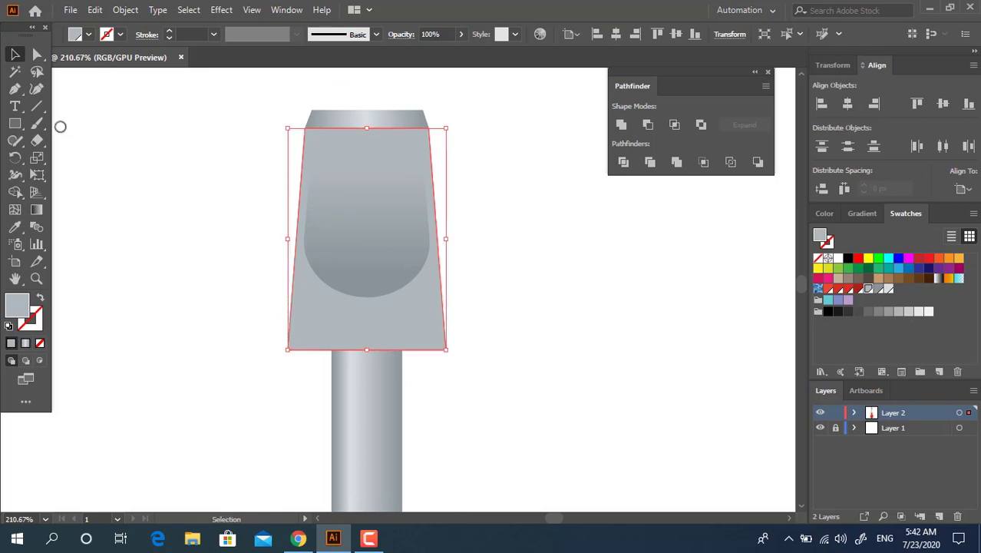
Make the tip a no-fill shape with a 5 pt #FFFFFF stroke, in Isolation Mode.
{"action": "type", "text": "ffffff"}
{"action": "left_click", "coordinate": [342, 60]}
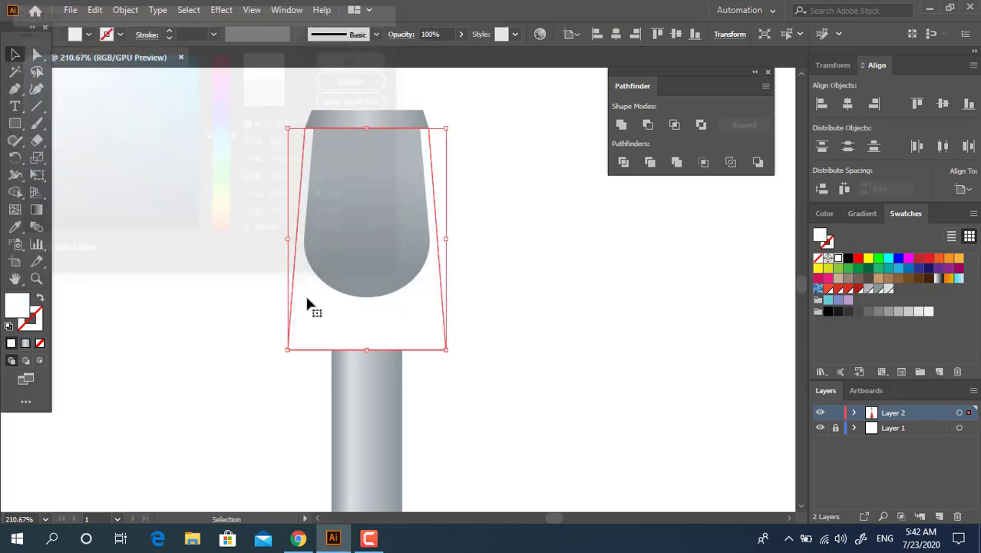
{"action": "left_click", "coordinate": [40, 298]}
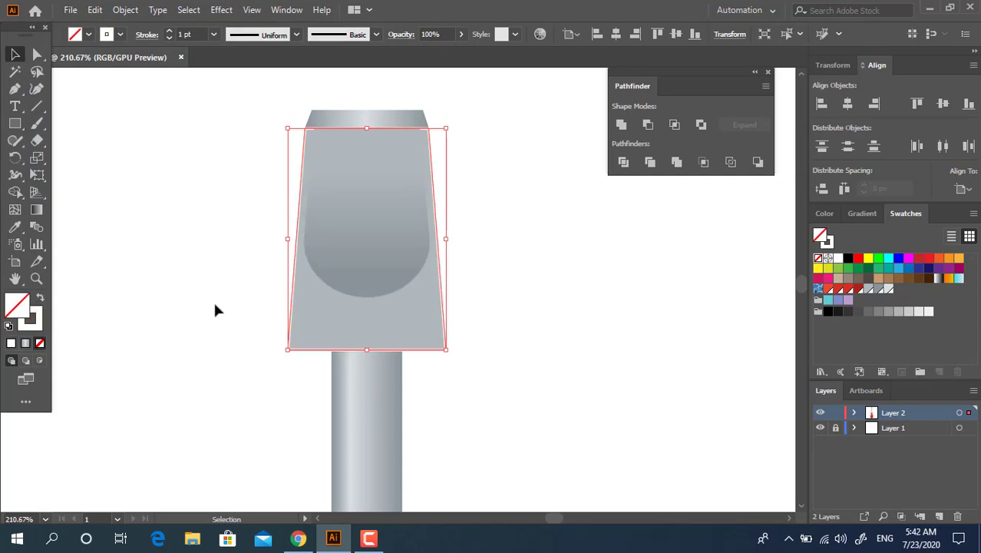
{"action": "left_click", "coordinate": [199, 34]}
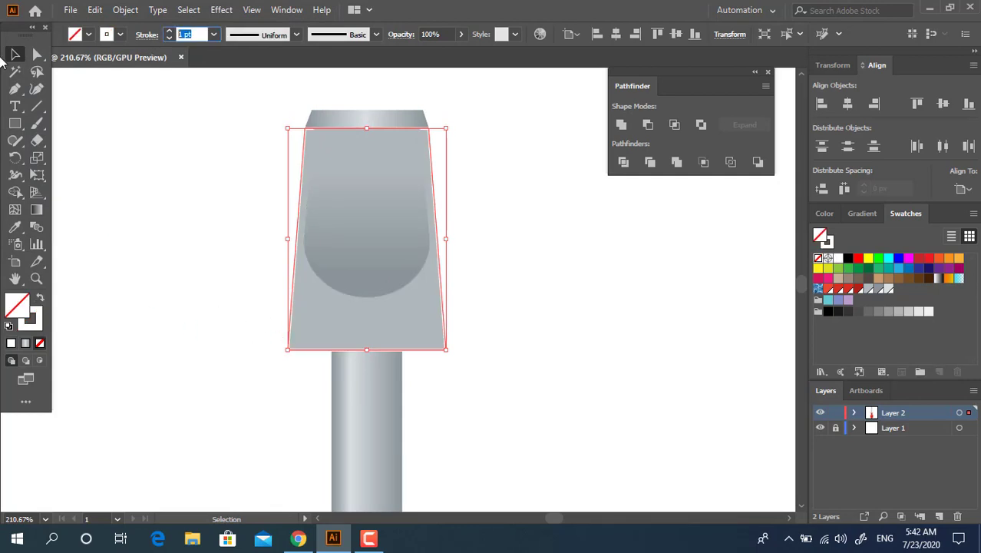
{"action": "type", "text": "5"}
{"action": "key", "text": "Return"}
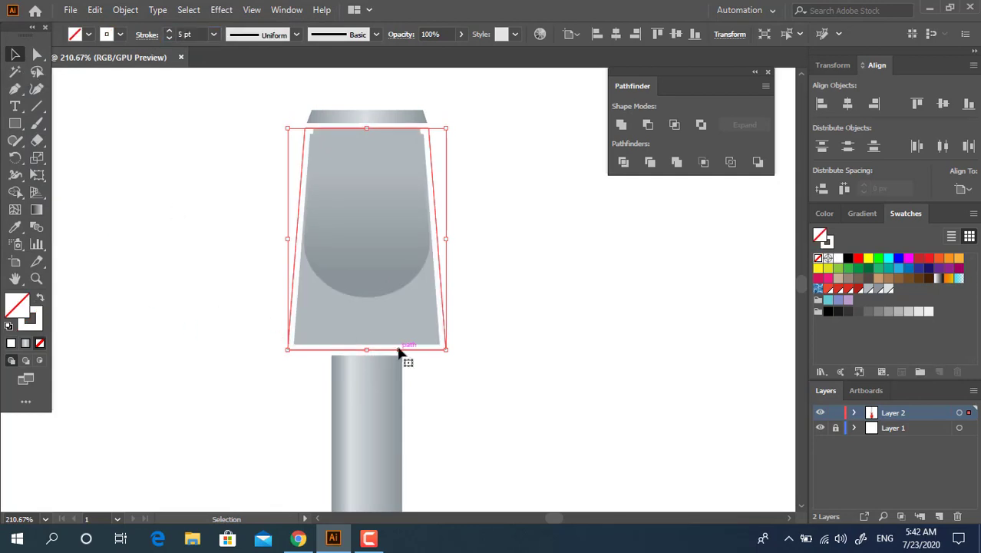
{"action": "double_click", "coordinate": [399, 351]}
{"action": "left_click", "coordinate": [40, 55]}
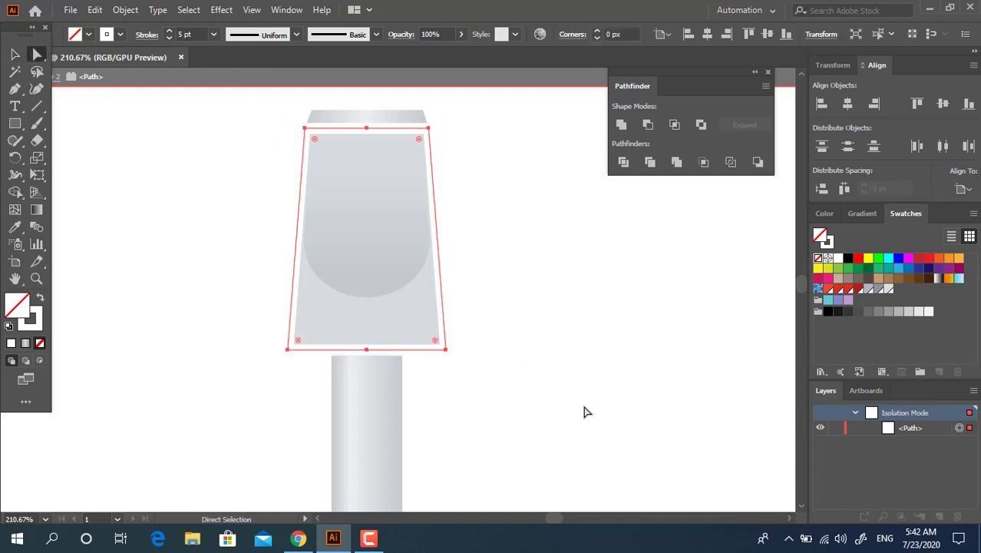
{"action": "left_click", "coordinate": [506, 396]}
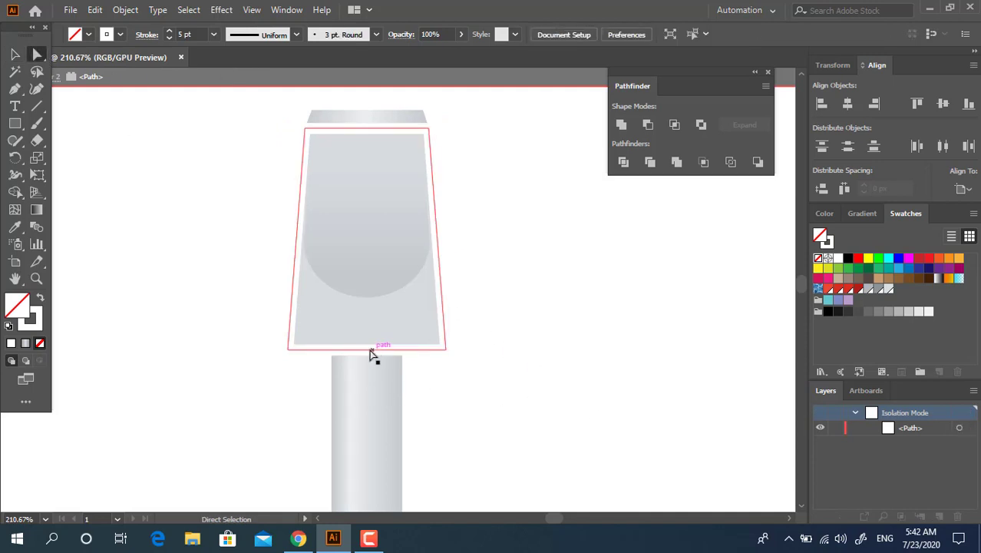
Expand the tip's white outline stroke into a filled shape.
{"action": "left_click_drag", "start_coordinate": [346, 337], "coordinate": [347, 336]}
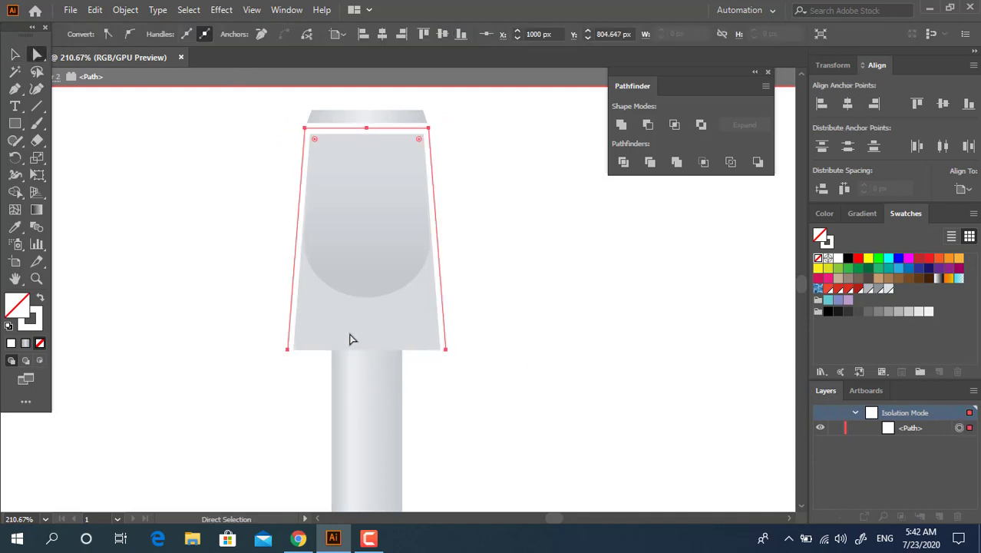
{"action": "left_click", "coordinate": [15, 54]}
{"action": "left_click_drag", "start_coordinate": [538, 268], "coordinate": [220, 117]}
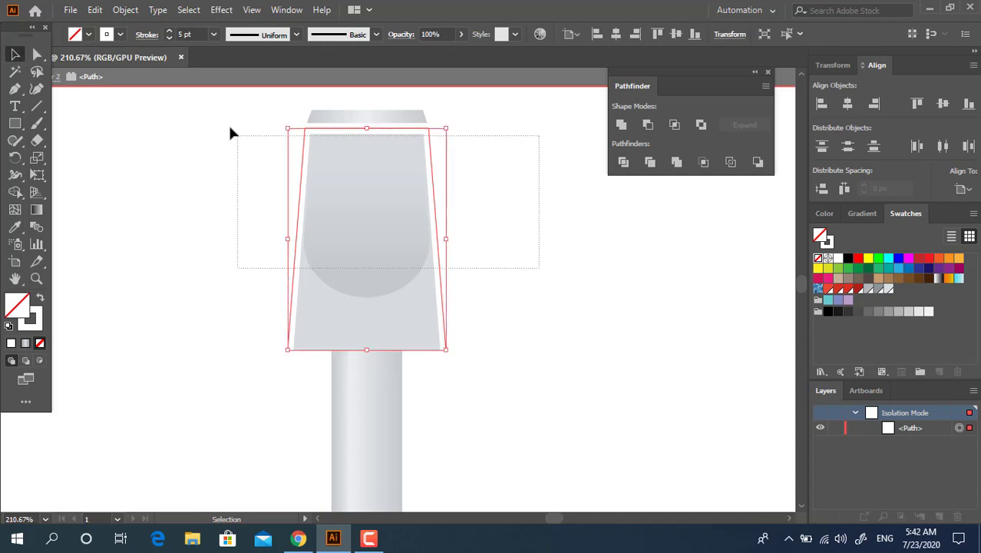
{"action": "left_click", "coordinate": [125, 10]}
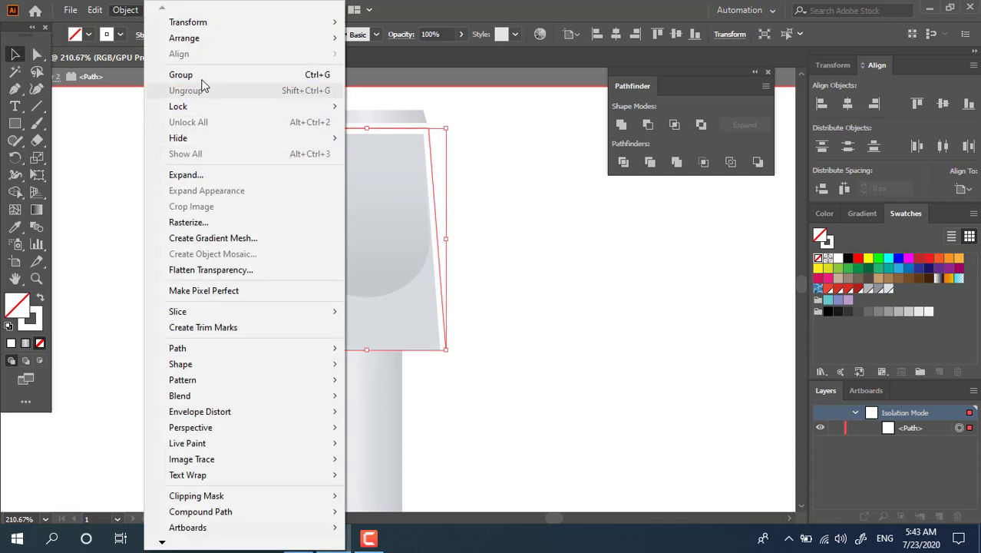
{"action": "left_click", "coordinate": [208, 175]}
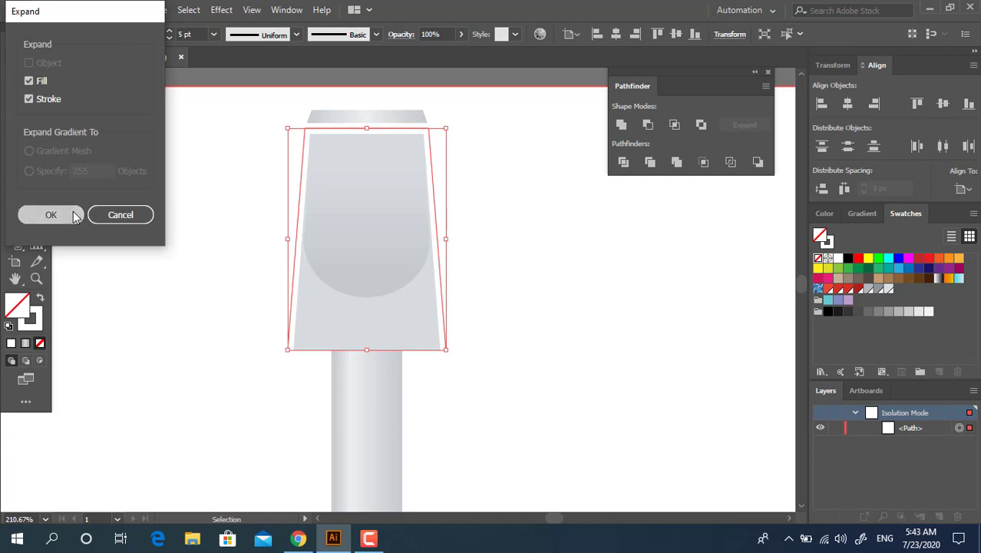
{"action": "left_click", "coordinate": [67, 213]}
Fill the expanded frame with a gradient, remove both middle stops, and make the remaining stops white.
{"action": "left_click", "coordinate": [36, 210]}
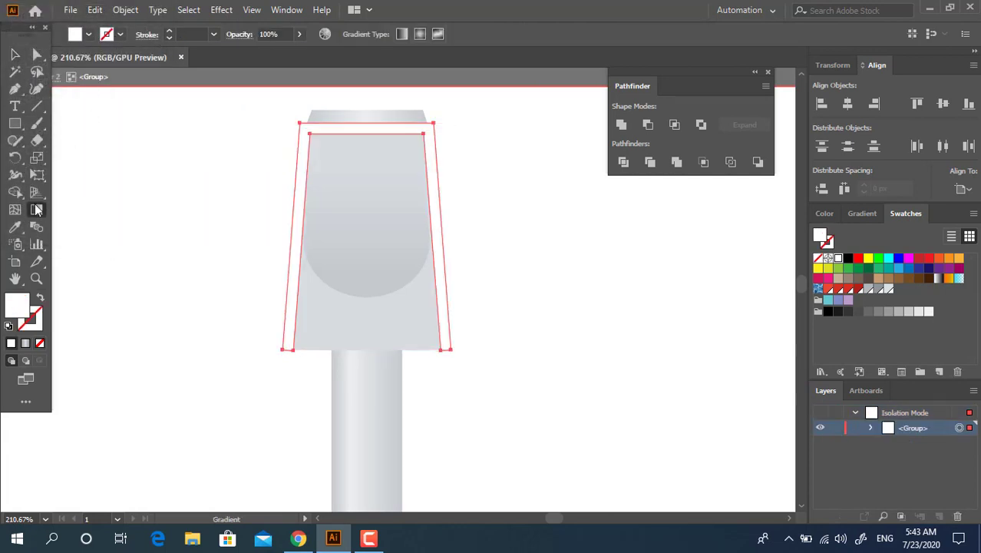
{"action": "left_click", "coordinate": [371, 129]}
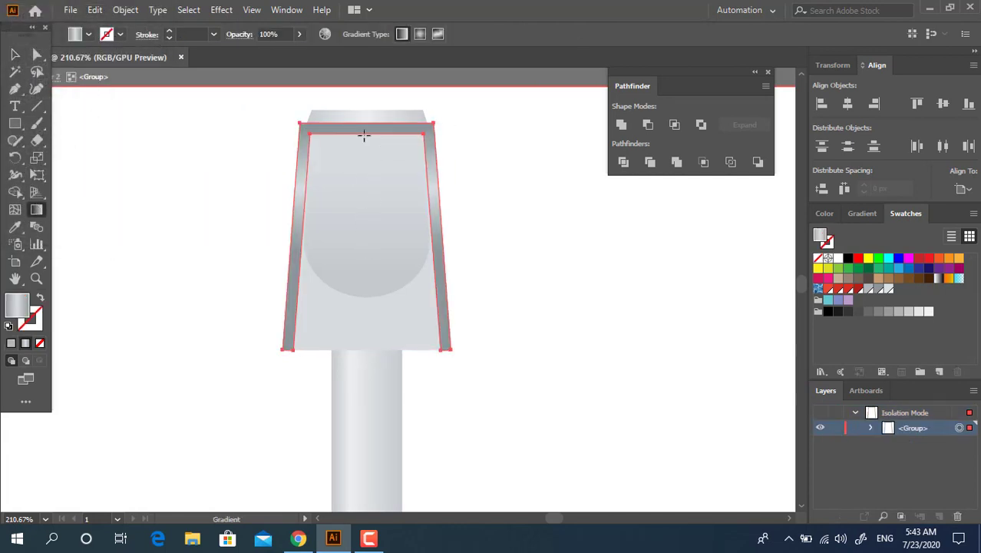
{"action": "left_click", "coordinate": [620, 125]}
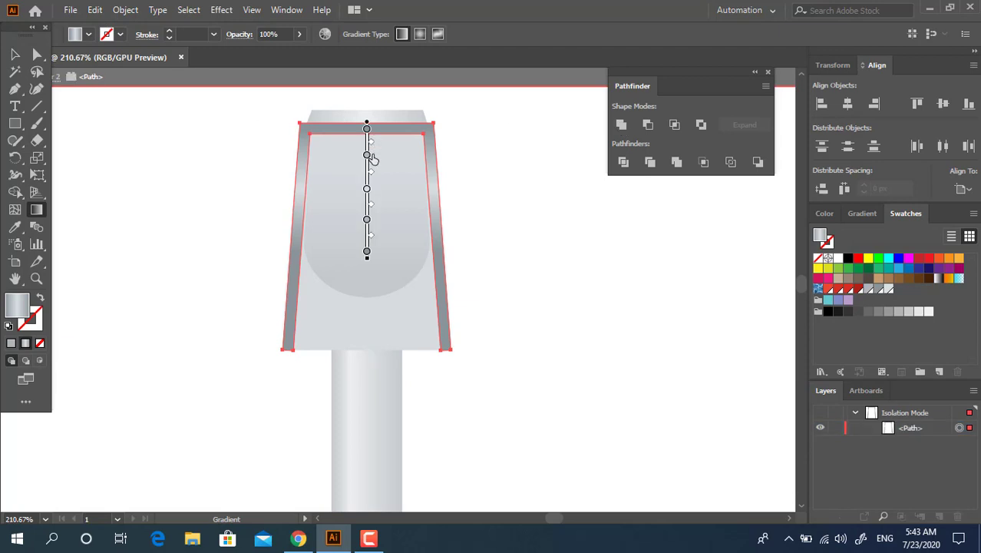
{"action": "left_click_drag", "start_coordinate": [366, 192], "coordinate": [422, 270]}
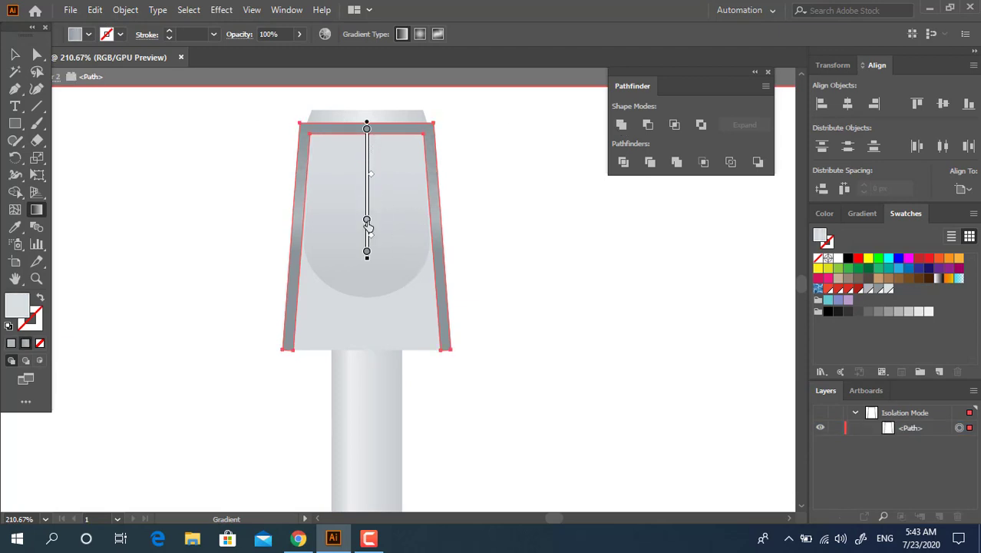
{"action": "left_click_drag", "start_coordinate": [368, 223], "coordinate": [390, 269]}
{"action": "double_click", "coordinate": [367, 253]}
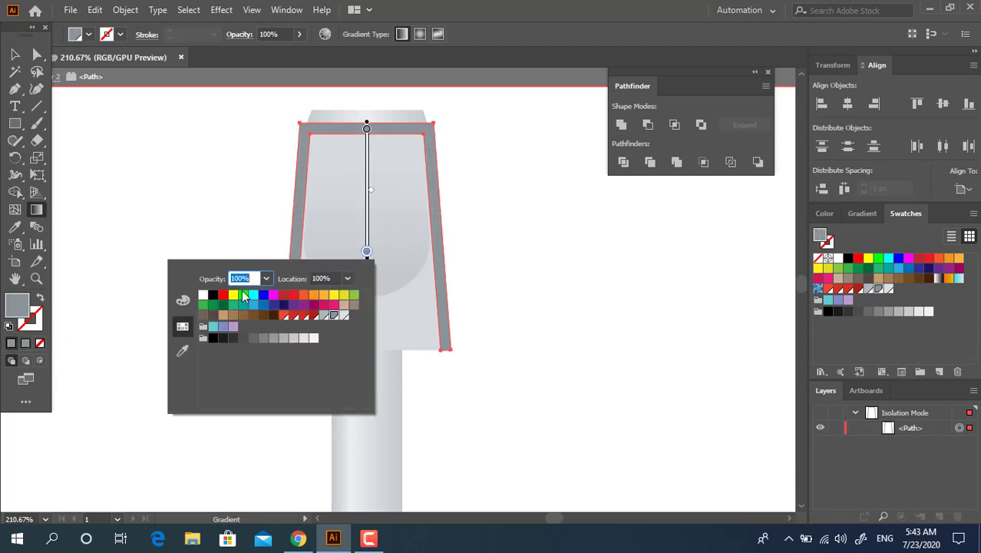
{"action": "left_click", "coordinate": [203, 297]}
{"action": "left_click", "coordinate": [366, 127]}
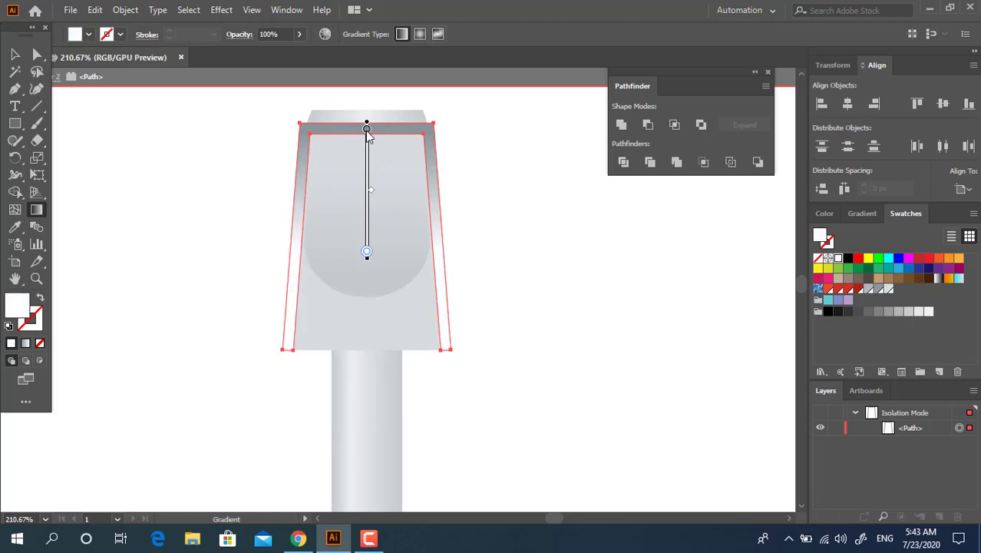
{"action": "double_click", "coordinate": [367, 128]}
{"action": "left_click", "coordinate": [203, 173]}
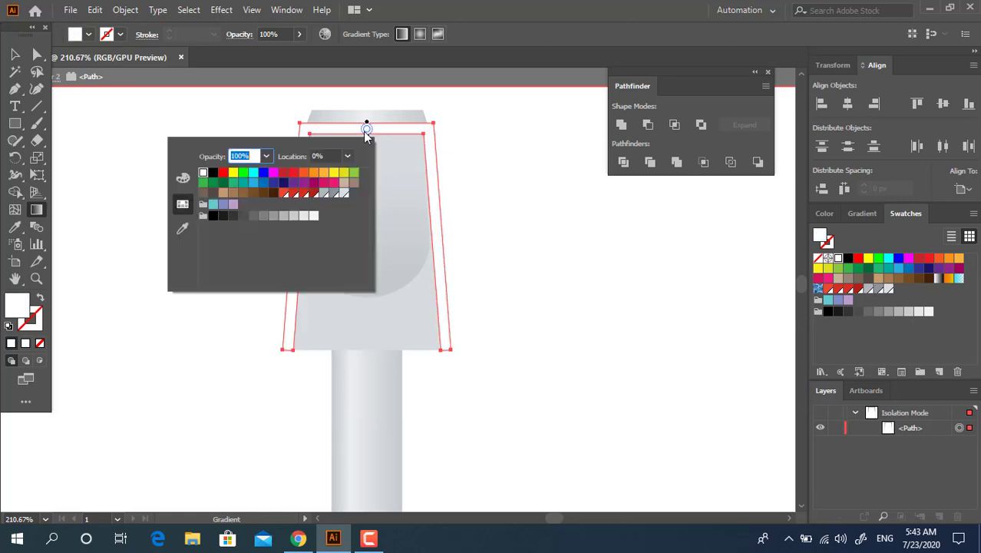
Set the bottom gradient stop to 0% opacity and shift the highlight upward.
{"action": "double_click", "coordinate": [367, 254]}
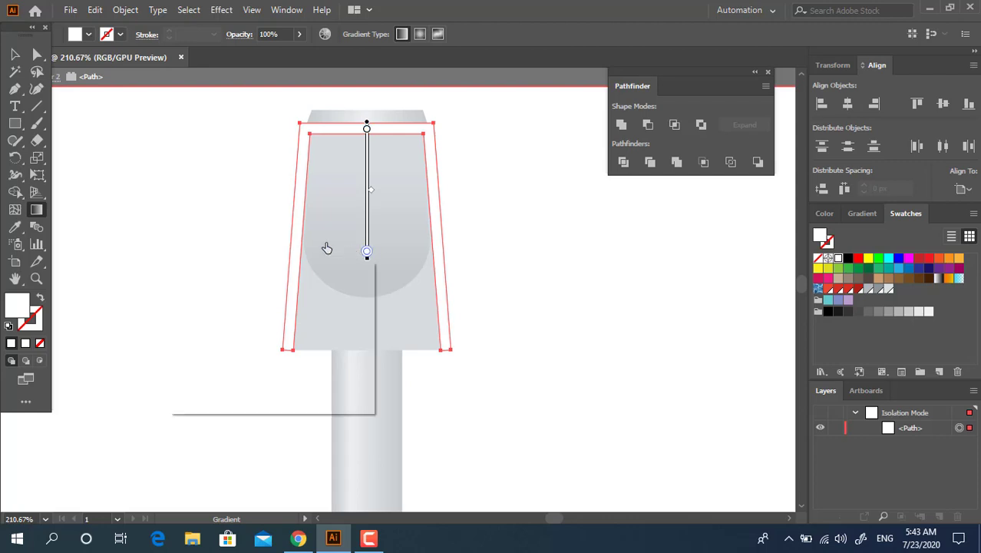
{"action": "left_click", "coordinate": [265, 278]}
{"action": "left_click", "coordinate": [283, 295]}
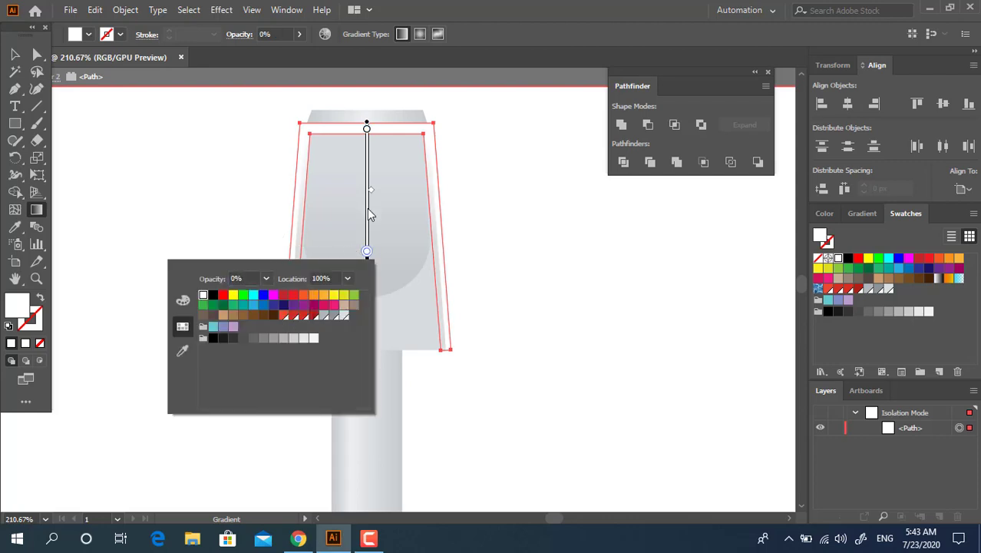
{"action": "left_click_drag", "start_coordinate": [369, 168], "coordinate": [371, 143]}
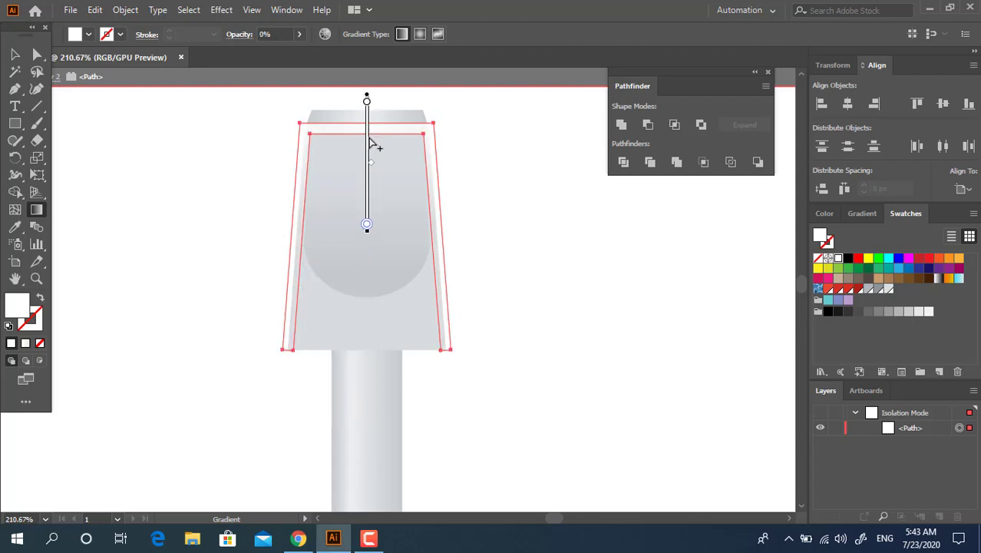
{"action": "left_click", "coordinate": [13, 55]}
Exit isolation and nudge the dark rounded shade inside the tip slightly down.
{"action": "double_click", "coordinate": [565, 334]}
{"action": "key", "text": "z"}
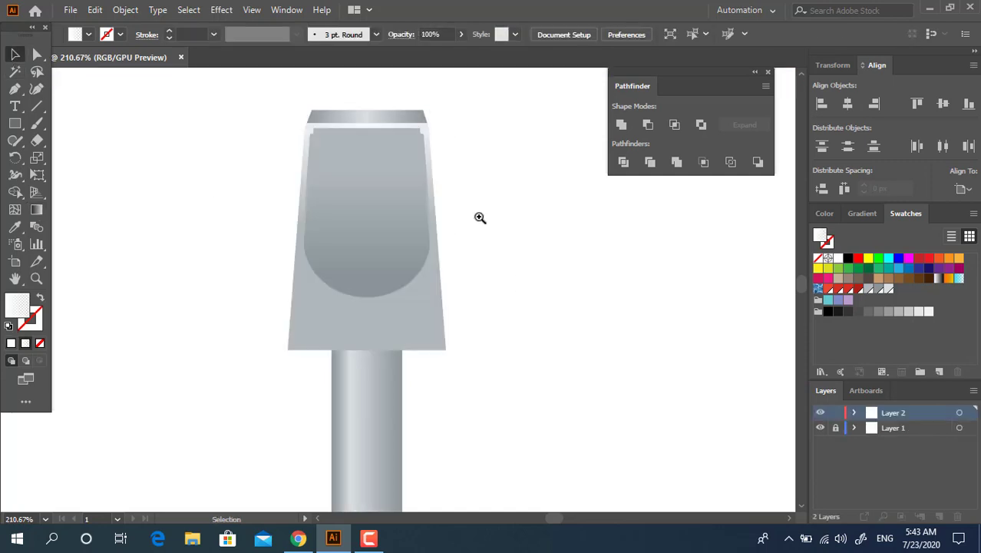
{"action": "mouse_move", "coordinate": [479, 217]}
{"action": "left_mouse_down"}
{"action": "mouse_move", "coordinate": [400, 186]}
{"action": "mouse_move", "coordinate": [473, 209]}
{"action": "mouse_move", "coordinate": [538, 211]}
{"action": "left_mouse_up"}
{"action": "left_click", "coordinate": [15, 54]}
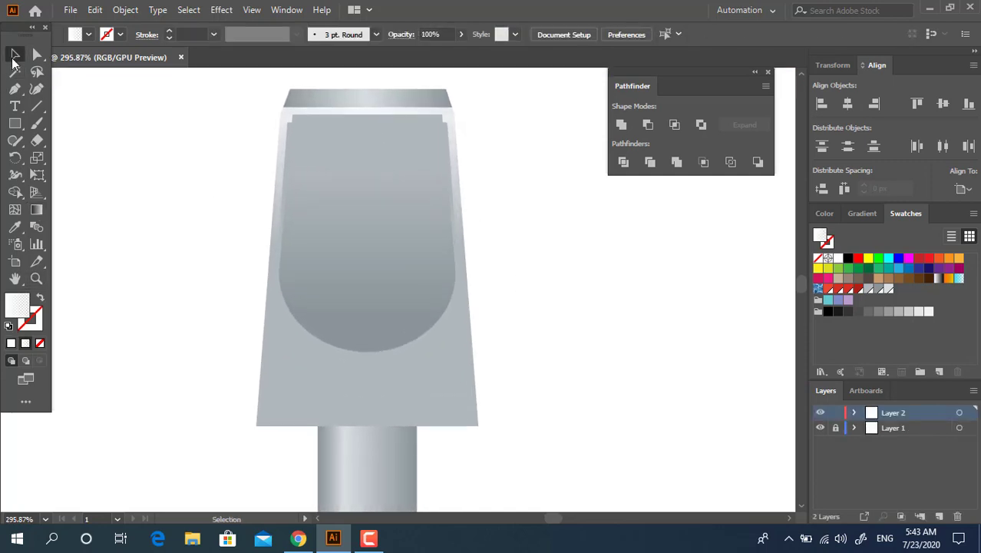
{"action": "left_click_drag", "start_coordinate": [373, 170], "coordinate": [375, 176]}
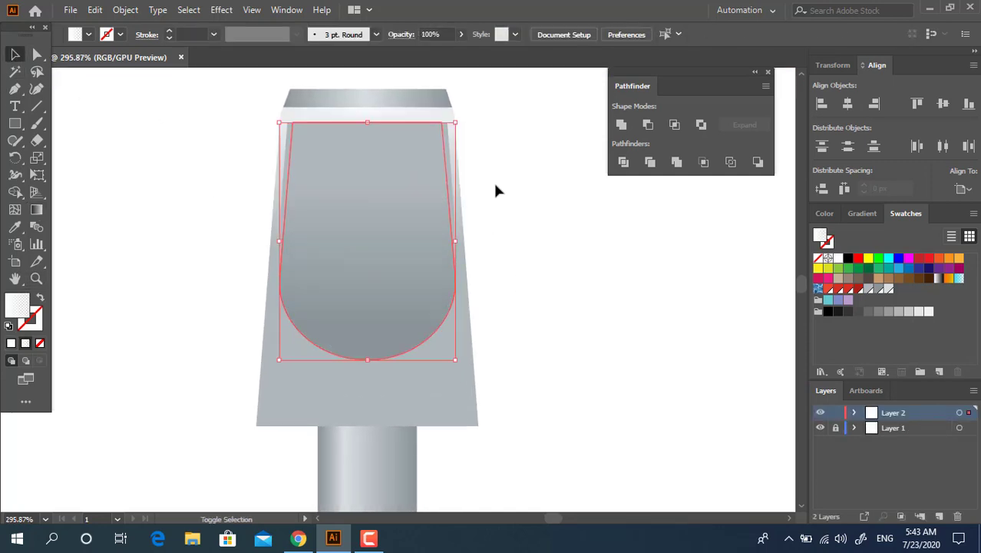
{"action": "left_click", "coordinate": [471, 154]}
{"action": "key", "text": "z"}
{"action": "left_click_drag", "start_coordinate": [442, 154], "coordinate": [151, 160]}
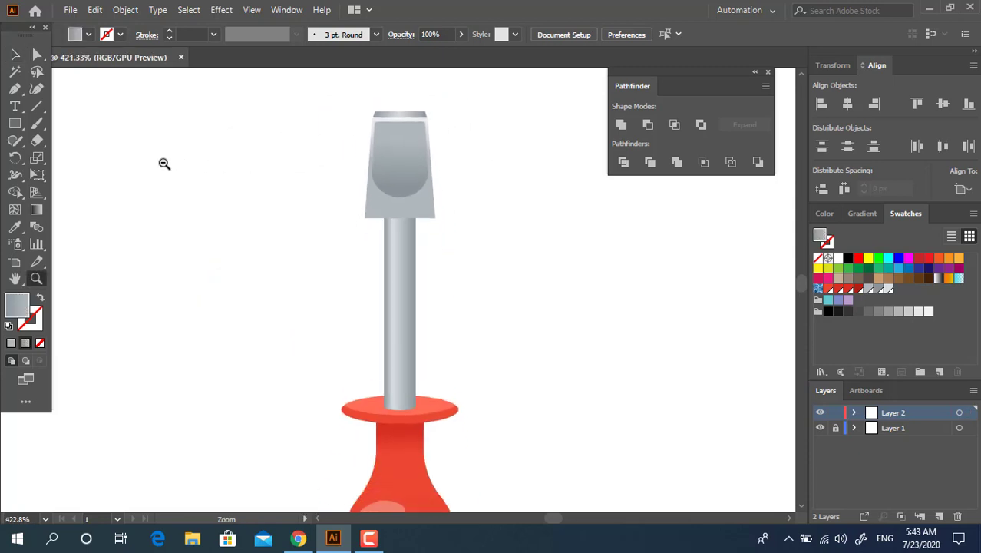
{"action": "left_click_drag", "start_coordinate": [501, 212], "coordinate": [470, 184]}
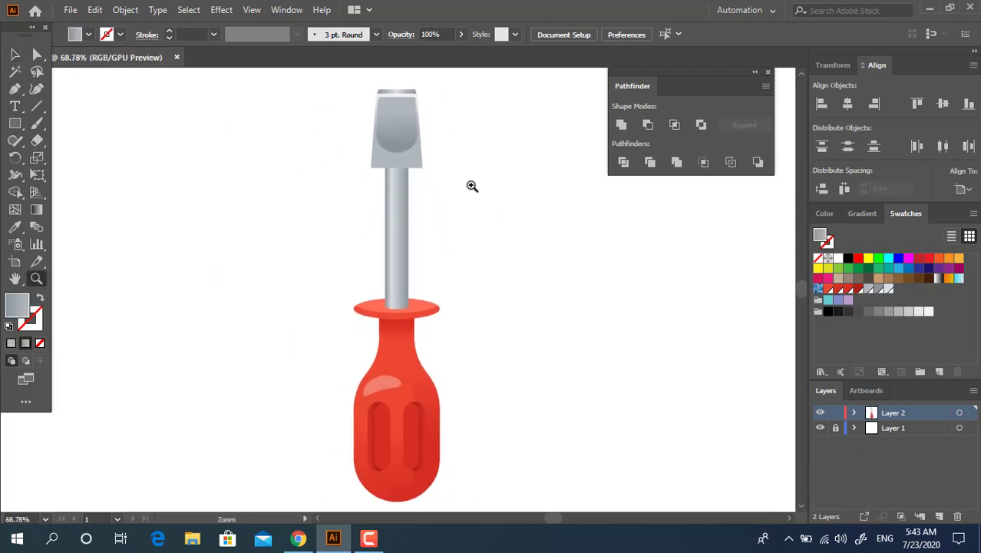
{"action": "scroll", "coordinate": [471, 185], "scroll_direction": "down", "scroll_amount": 1}
{"action": "scroll", "coordinate": [475, 185], "scroll_direction": "down", "scroll_amount": 1}
{"action": "scroll", "coordinate": [441, 126], "scroll_direction": "up", "scroll_amount": 2}
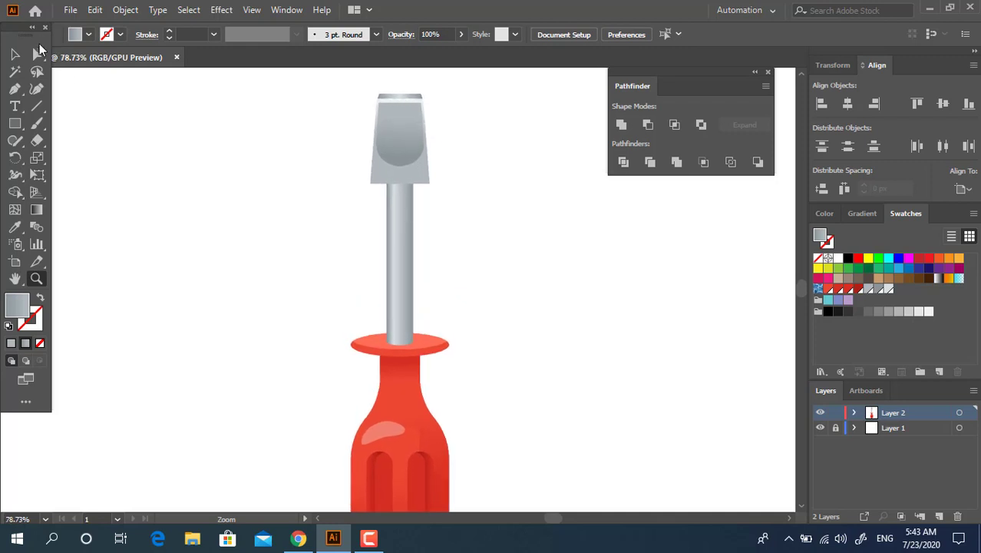
Round the tip's two bottom corners to a 3.33 px radius.
{"action": "key", "text": "a"}
{"action": "left_click", "coordinate": [370, 185]}
{"action": "scroll", "coordinate": [412, 156], "scroll_direction": "up", "scroll_amount": 5}
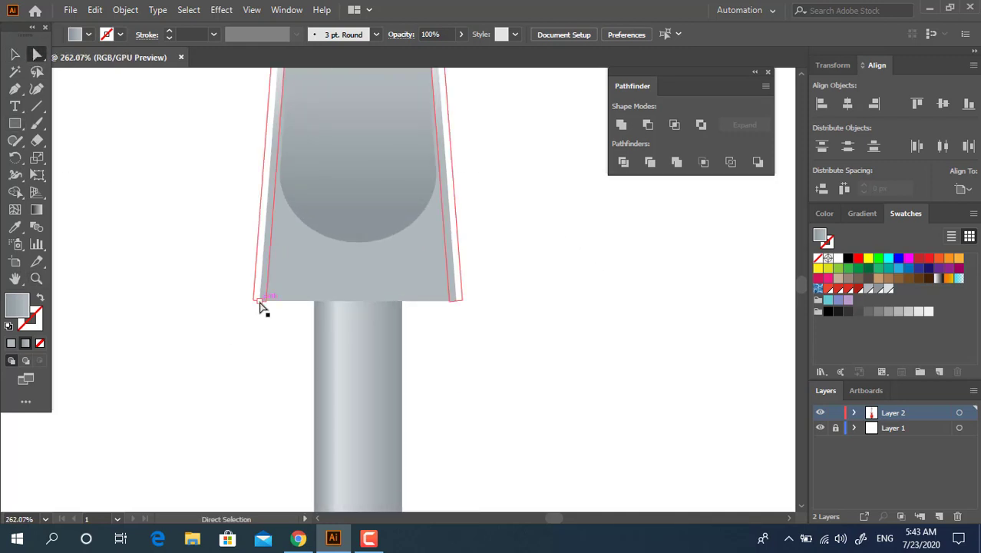
{"action": "left_click", "coordinate": [259, 302]}
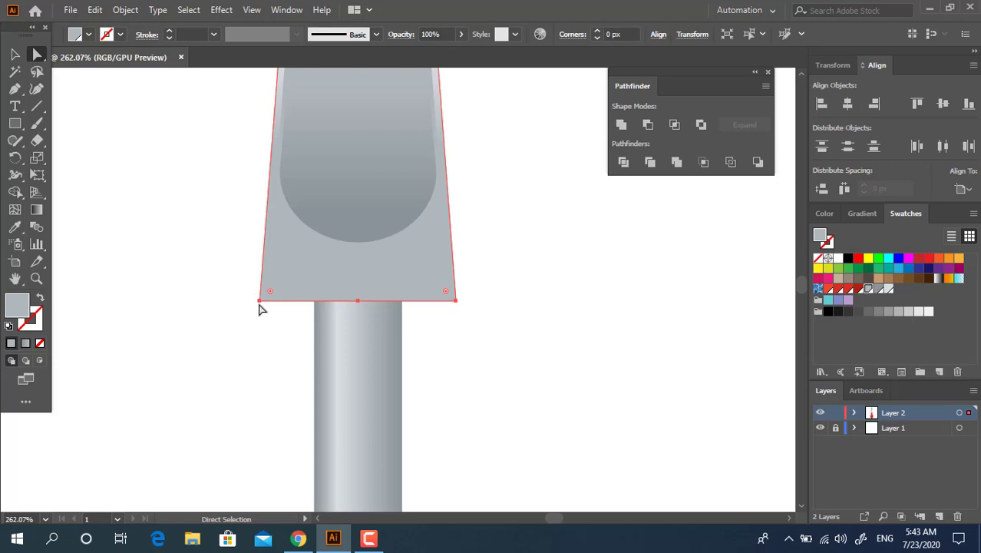
{"action": "left_click", "coordinate": [455, 300], "text": "shift"}
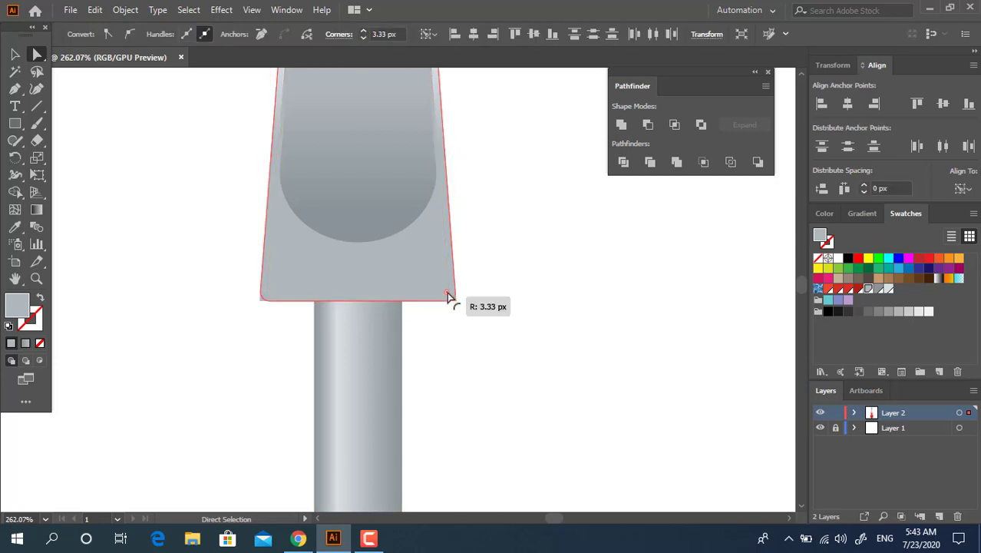
{"action": "left_click_drag", "start_coordinate": [453, 299], "coordinate": [448, 290]}
{"action": "key", "text": "z"}
{"action": "left_click", "coordinate": [350, 263], "text": "alt"}
{"action": "left_click", "coordinate": [181, 266], "text": "alt"}
{"action": "key", "text": "ctrl+plus"}
{"action": "key", "text": "ctrl+plus"}
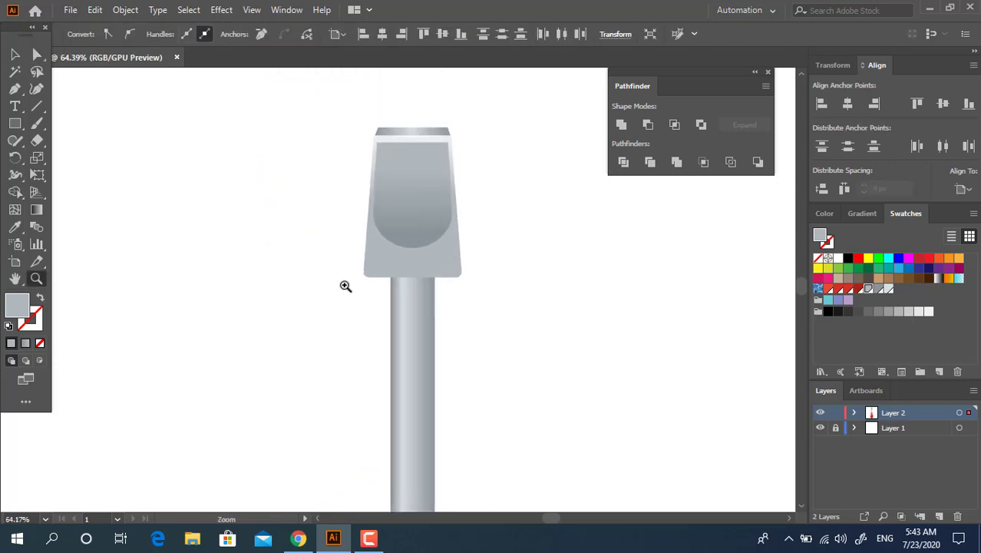
Unite the tip and shaft into one shape and narrow the shaft's gradient shading.
{"action": "left_click", "coordinate": [15, 54]}
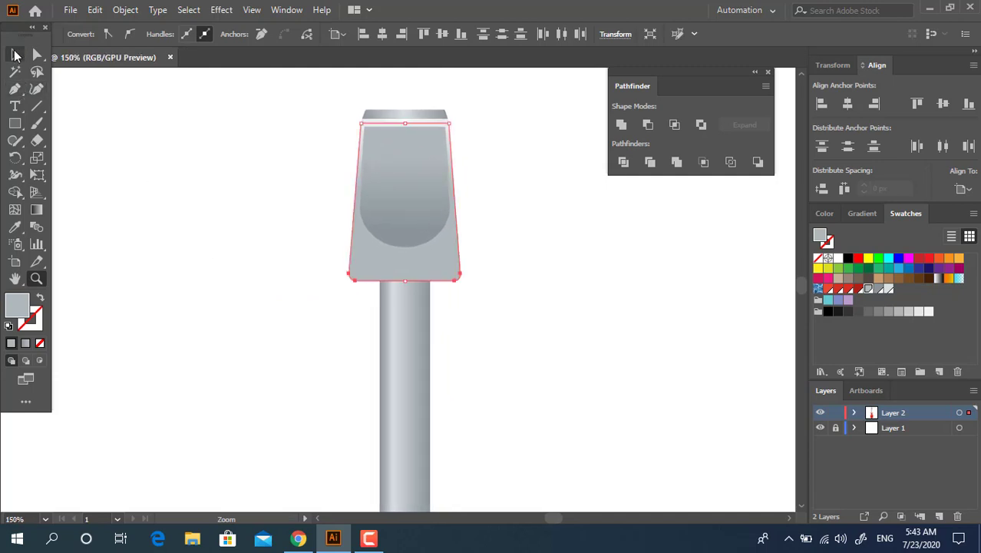
{"action": "left_click", "coordinate": [425, 278]}
{"action": "key", "text": "a"}
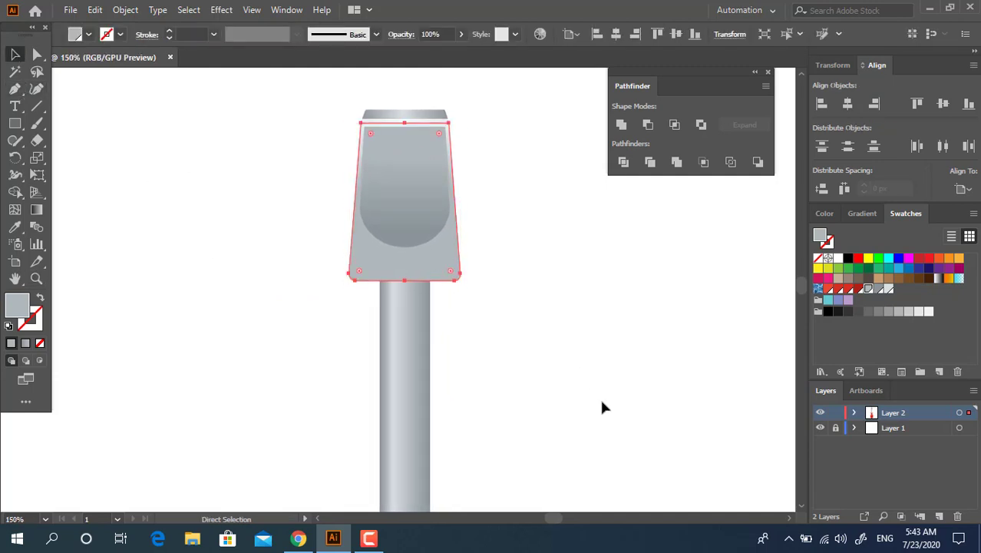
{"action": "key", "text": "v"}
{"action": "key", "text": "ctrl"}
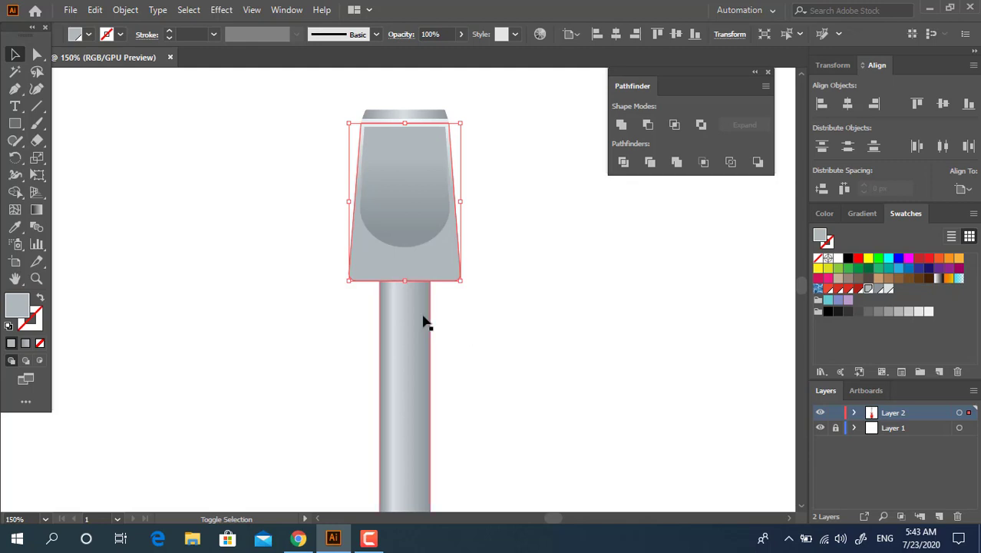
{"action": "left_click", "coordinate": [423, 322], "text": "shift"}
{"action": "left_click", "coordinate": [621, 125]}
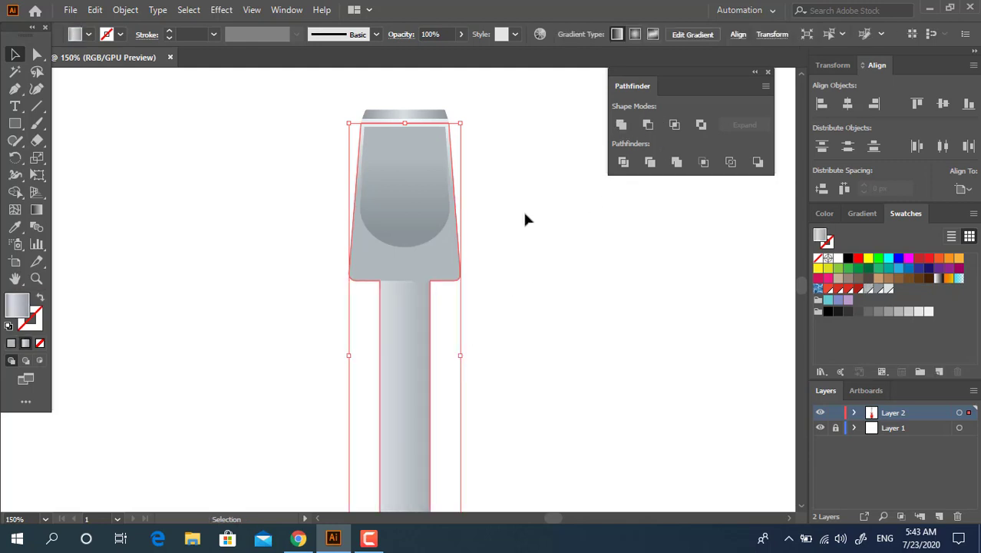
{"action": "scroll", "coordinate": [284, 230], "scroll_direction": "down", "scroll_amount": 3}
{"action": "scroll", "coordinate": [448, 258], "scroll_direction": "up", "scroll_amount": 2}
{"action": "key", "text": "g"}
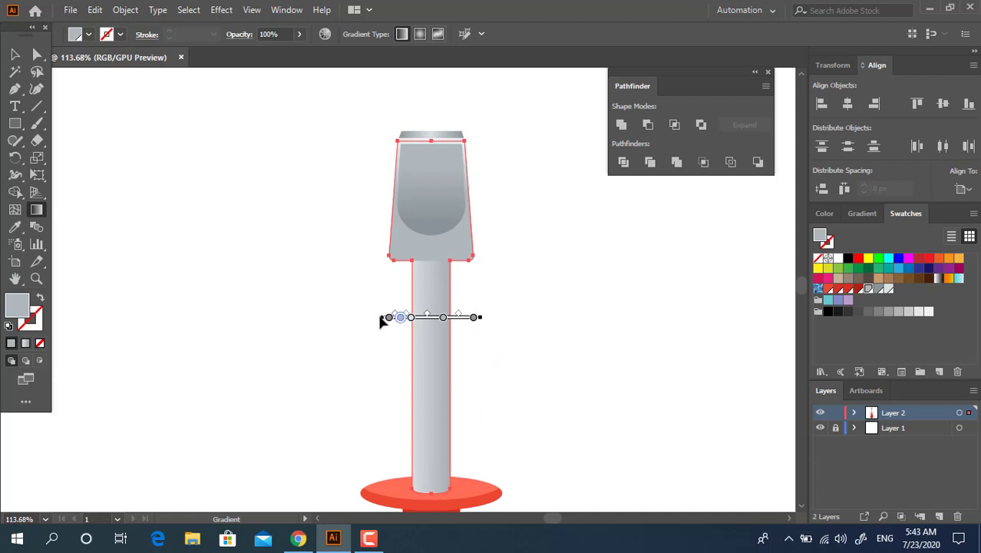
{"action": "left_click_drag", "start_coordinate": [384, 317], "coordinate": [406, 317]}
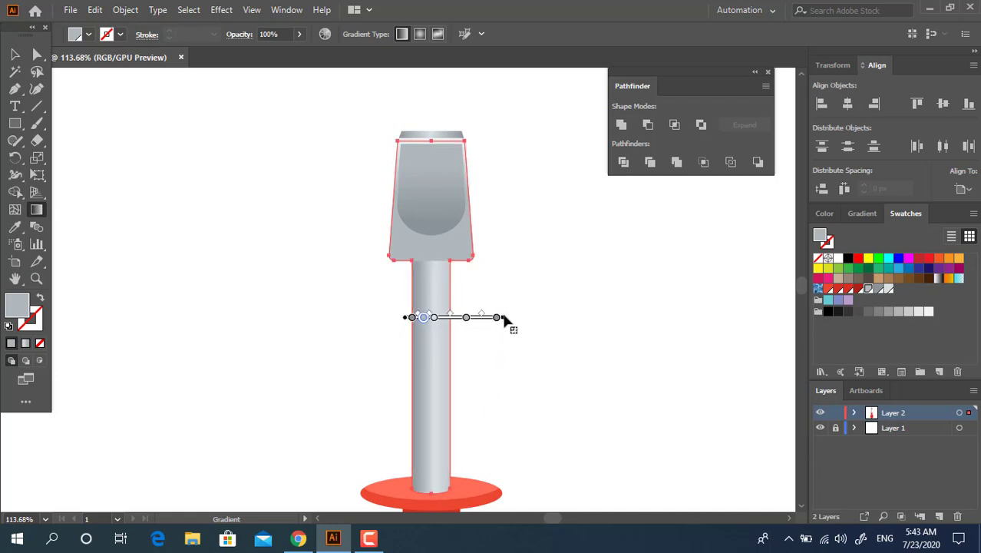
{"action": "left_click_drag", "start_coordinate": [498, 317], "coordinate": [456, 317]}
Round the corners where the tip meets the shaft to 15.49 px.
{"action": "key", "text": "a"}
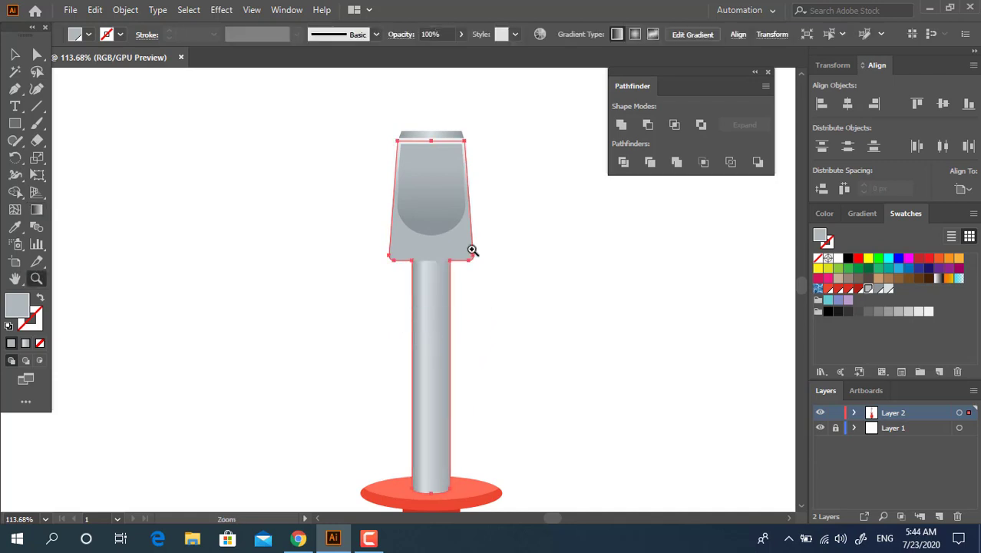
{"action": "left_click", "coordinate": [412, 263]}
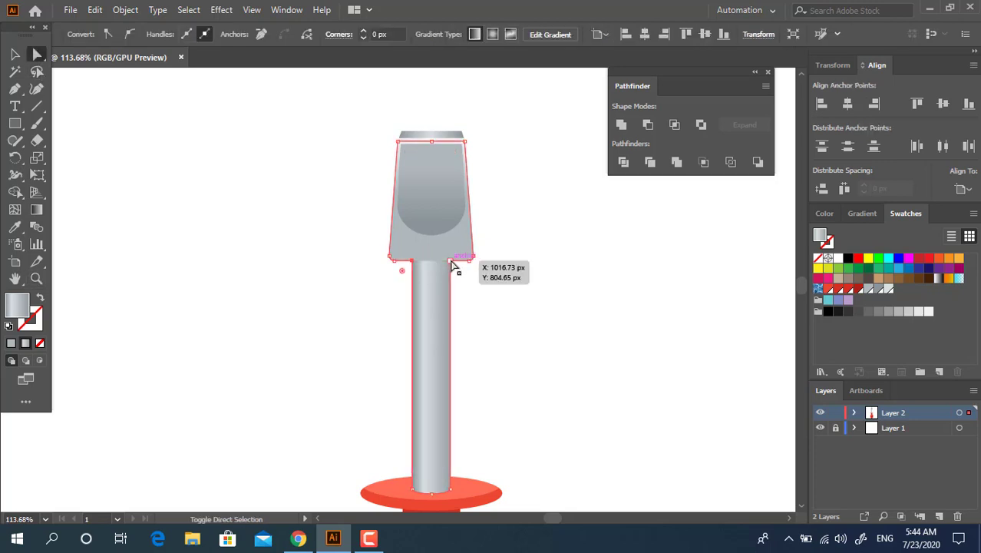
{"action": "left_click_drag", "start_coordinate": [460, 269], "coordinate": [498, 369]}
{"action": "key", "text": "z"}
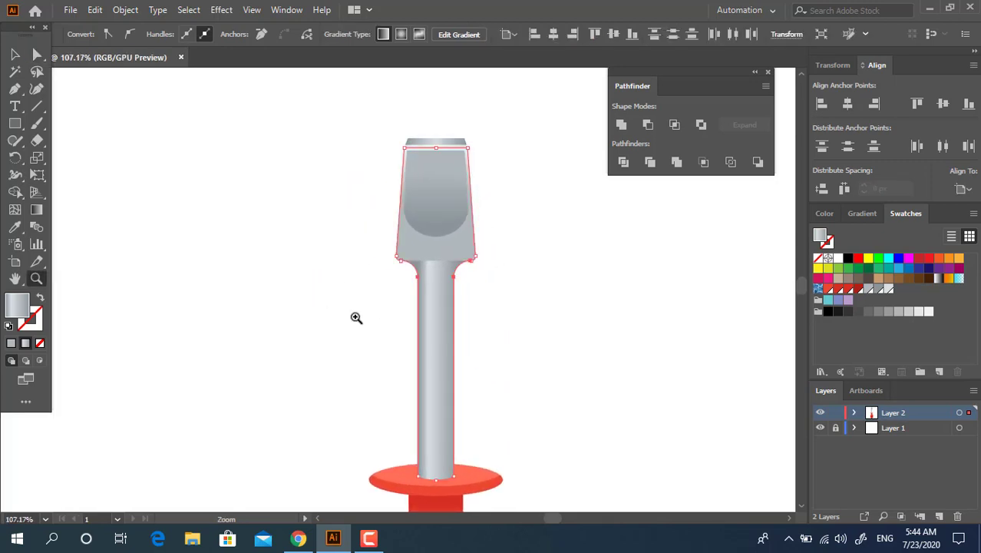
{"action": "key", "text": "v"}
{"action": "key", "text": "z"}
{"action": "left_click_drag", "start_coordinate": [448, 243], "coordinate": [389, 265]}
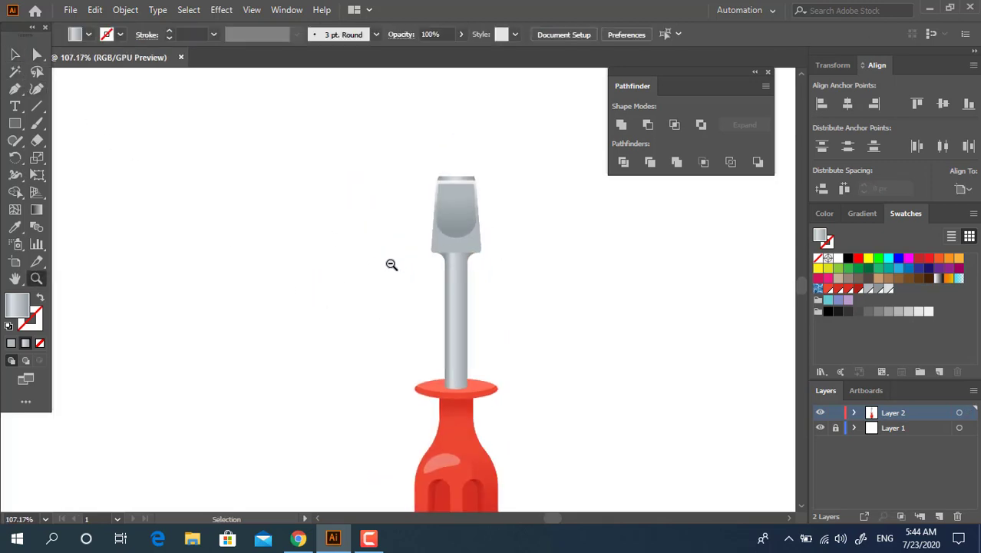
{"action": "left_click_drag", "start_coordinate": [496, 235], "coordinate": [495, 227]}
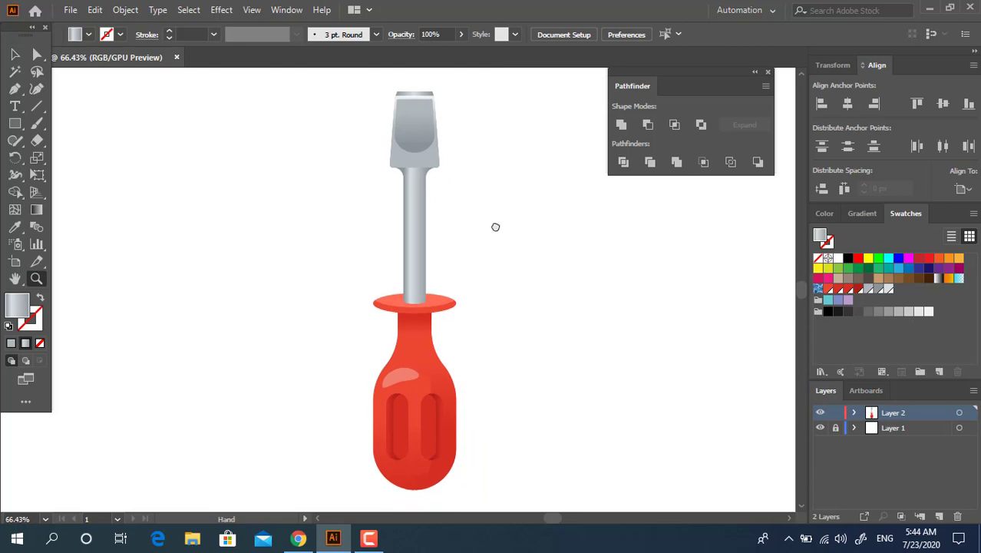